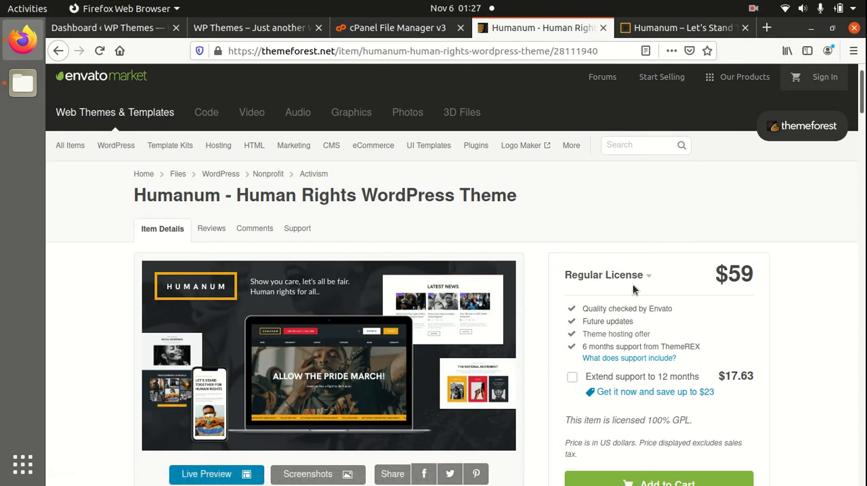
Review the Humanum theme's ThemeForest page, covering its price, author, description, compatibility and software version details.
scroll(633, 284, "down", 3)
scroll(633, 284, "down", 2)
scroll(735, 383, "down", 2)
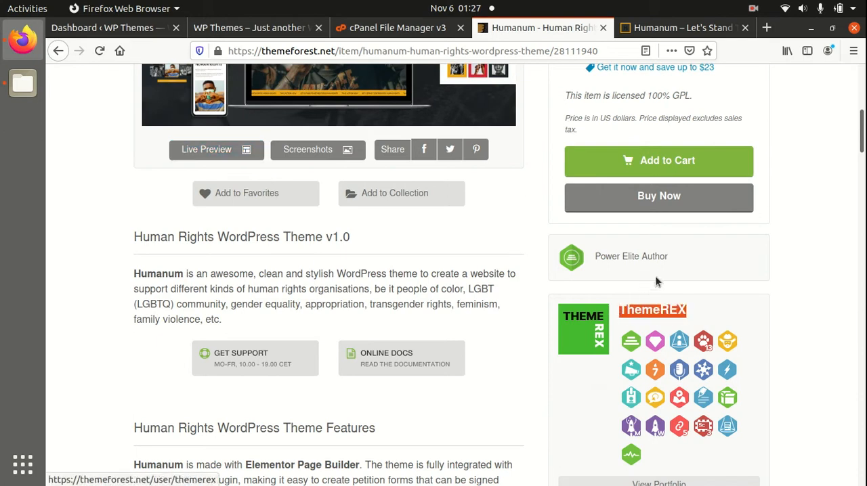
left_click_drag(684, 260, 591, 266)
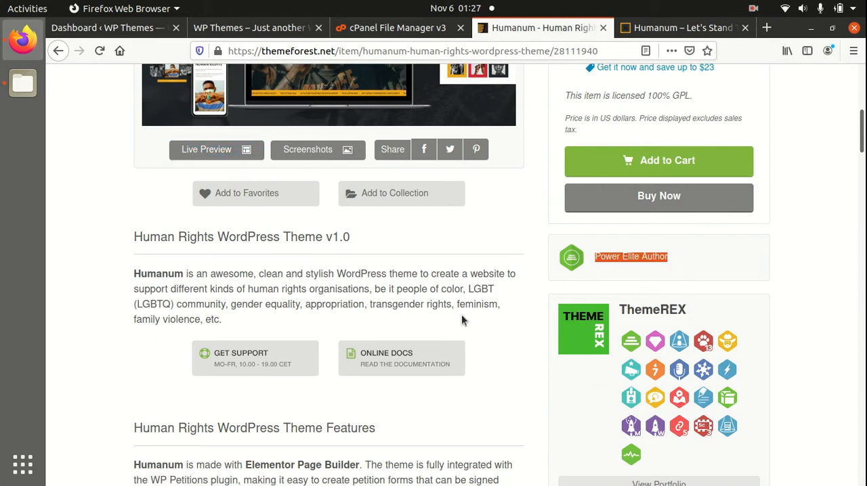
scroll(486, 336, "down", 12)
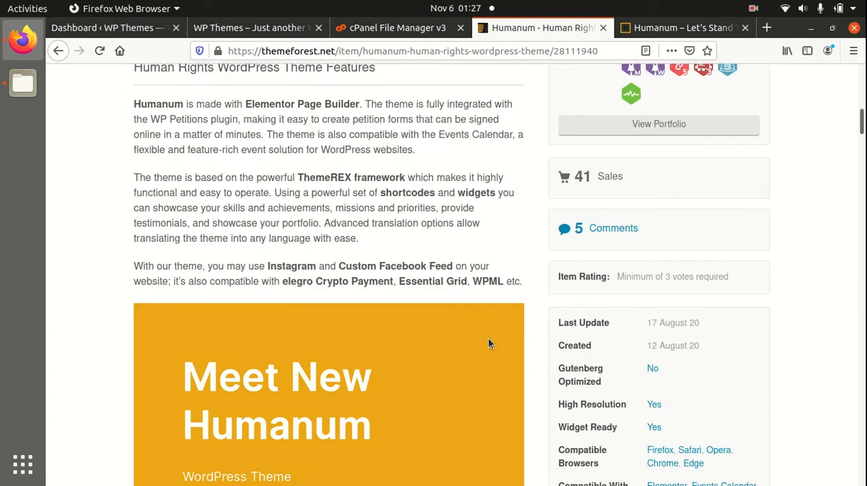
scroll(487, 343, "down", 3)
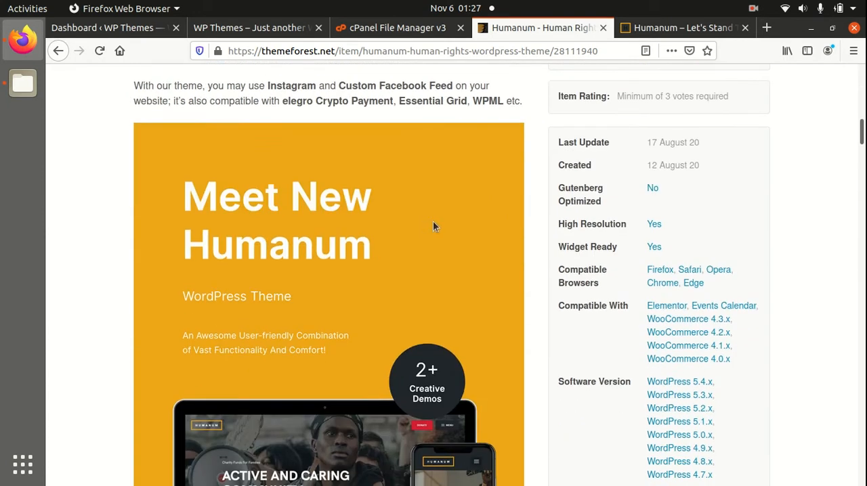
scroll(289, 257, "down", 15)
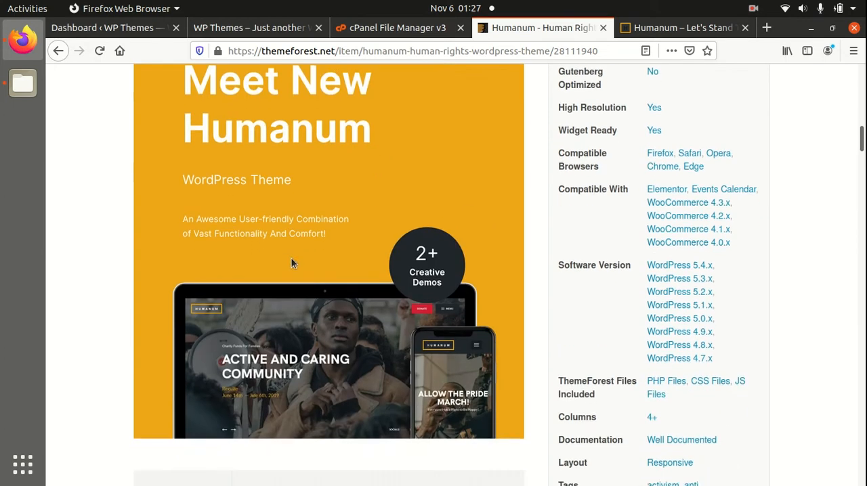
Examine the Humanum feature showcase, from pre-built pages and plugins to Elementor, blog layouts, adaptive images and WooCommerce support.
scroll(330, 296, "down", 1)
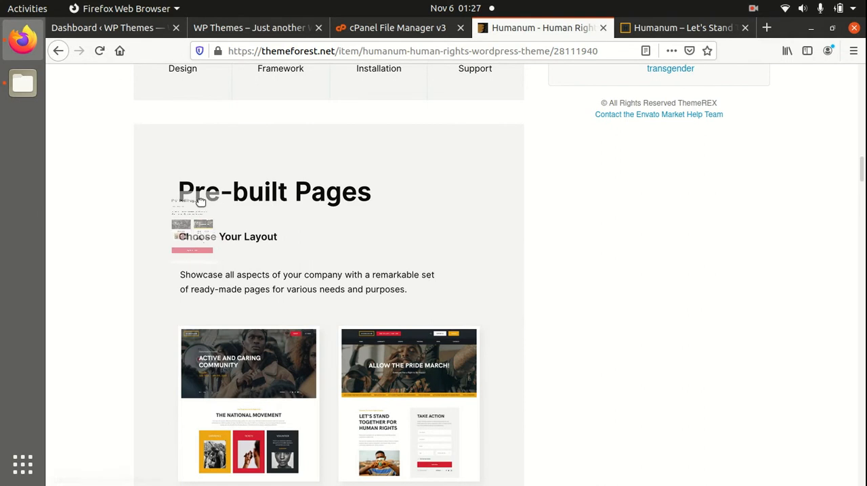
scroll(385, 238, "down", 6)
scroll(387, 244, "down", 8)
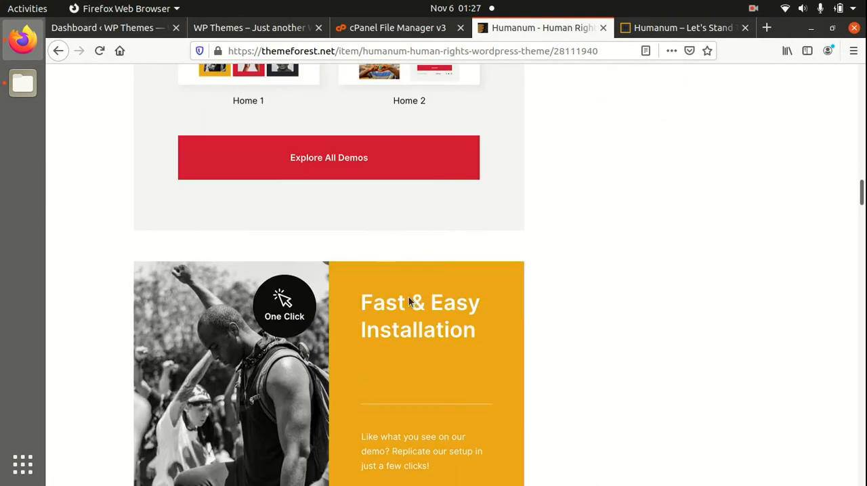
scroll(325, 297, "down", 2)
scroll(379, 260, "down", 12)
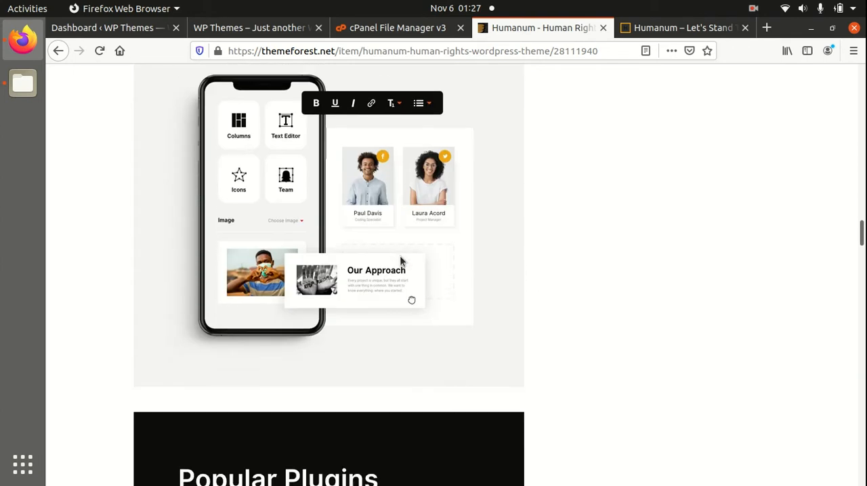
scroll(293, 264, "down", 9)
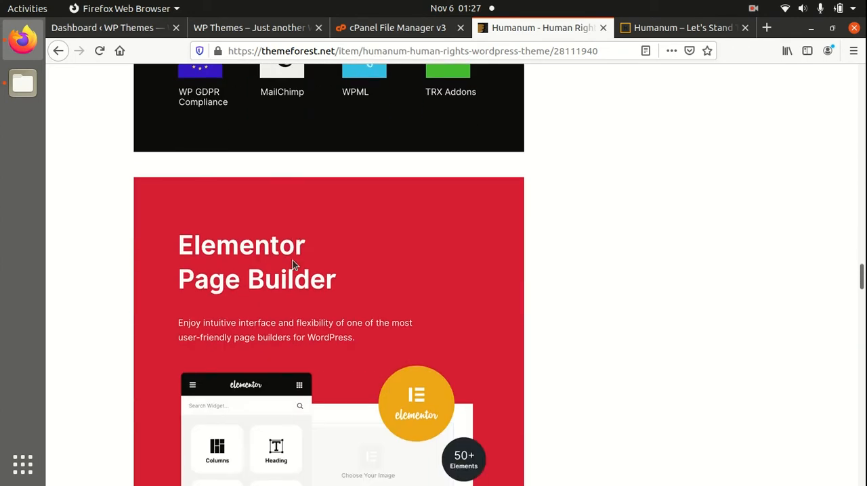
scroll(293, 264, "down", 10)
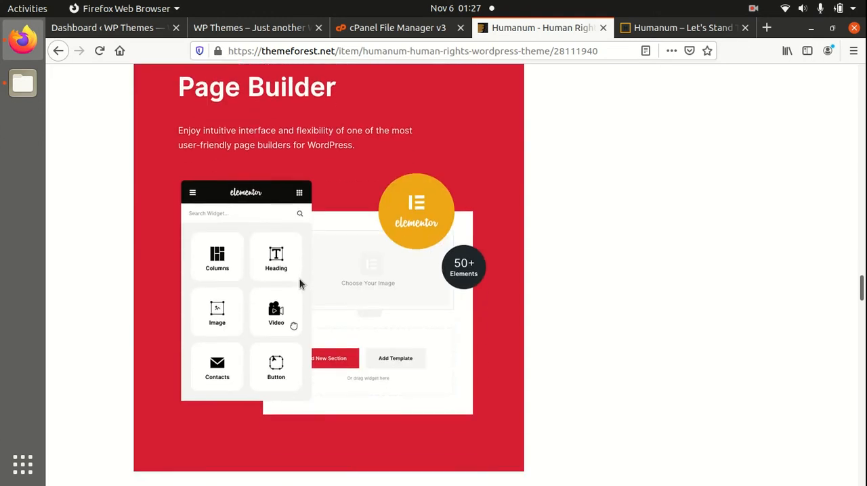
scroll(301, 306, "down", 2)
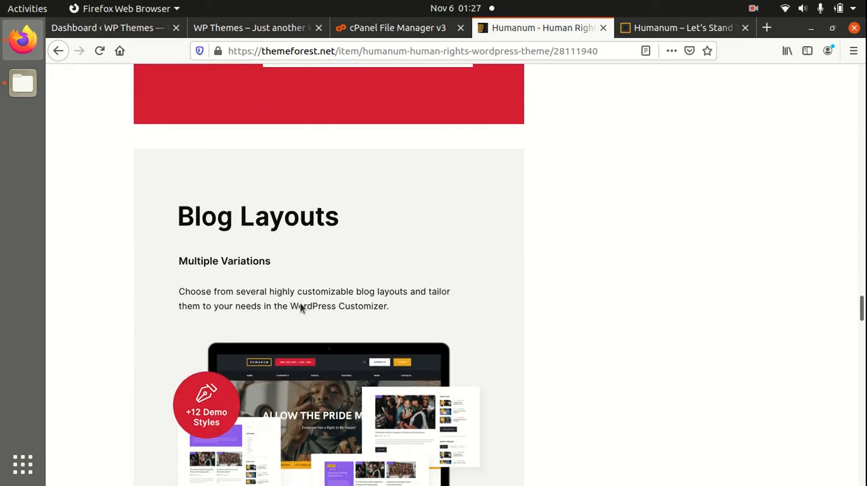
scroll(235, 271, "down", 16)
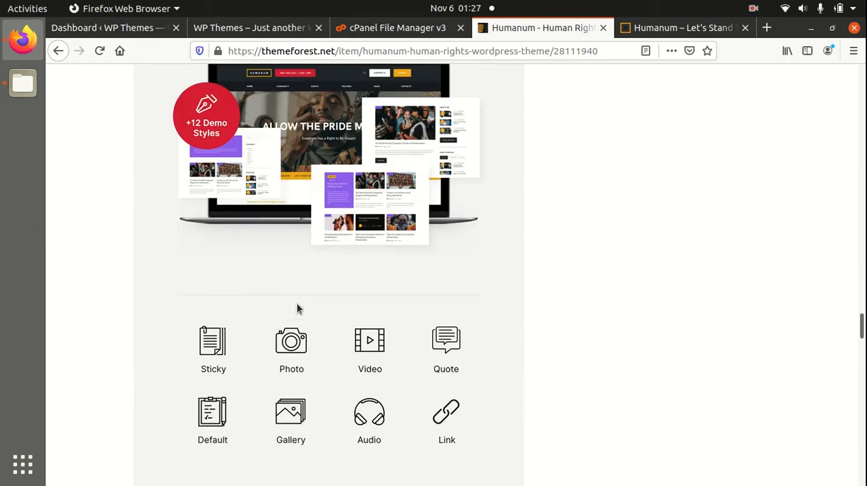
scroll(260, 326, "down", 10)
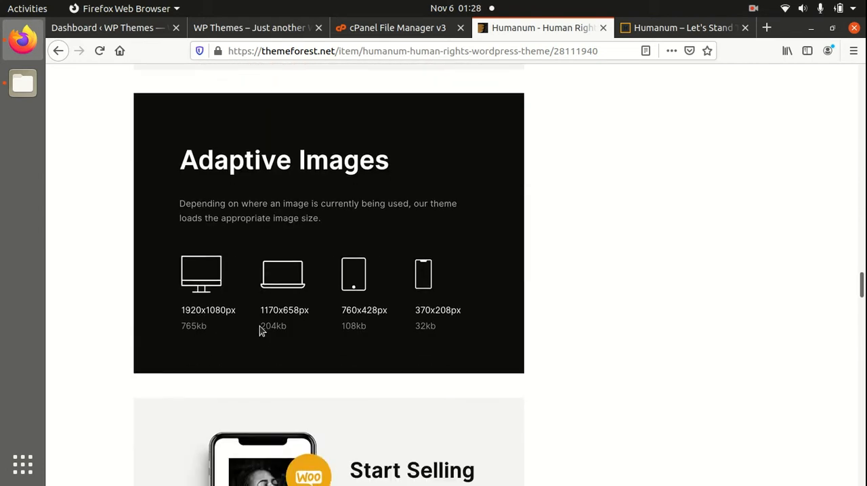
scroll(435, 339, "down", 8)
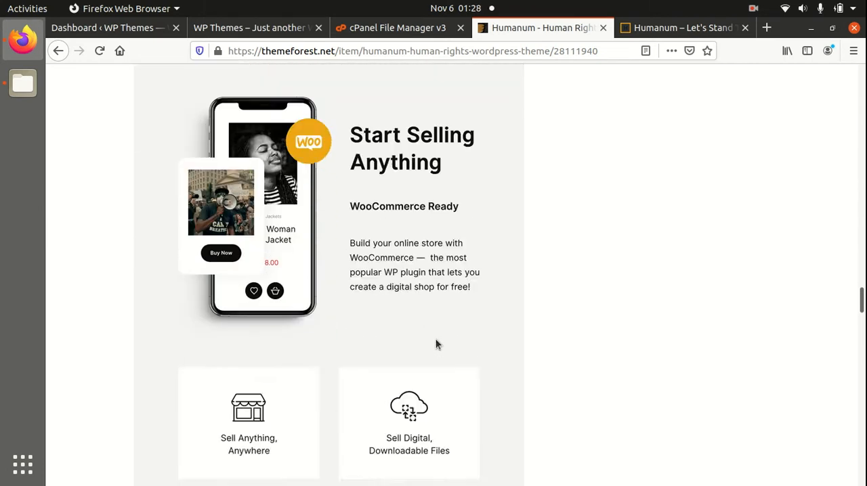
Dismiss the promotional pop-up on the Humanum live demo and view the site's full-screen navigation menu, closing it again.
left_click(655, 31)
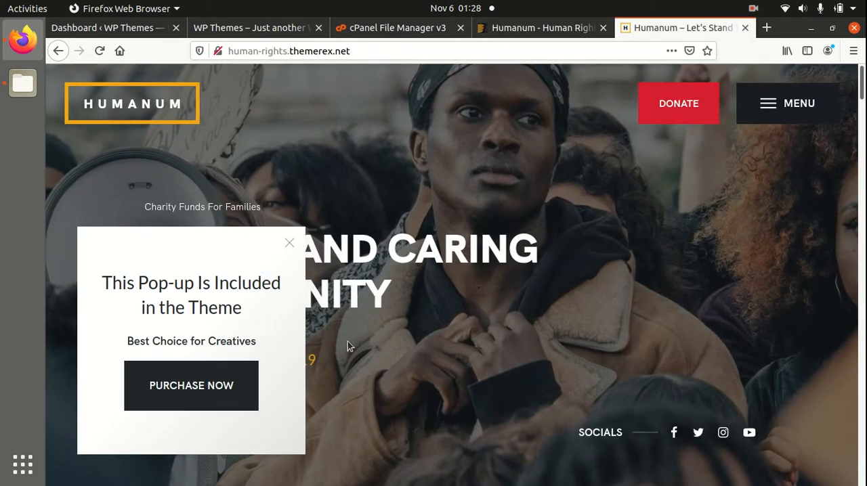
scroll(485, 375, "down", 4)
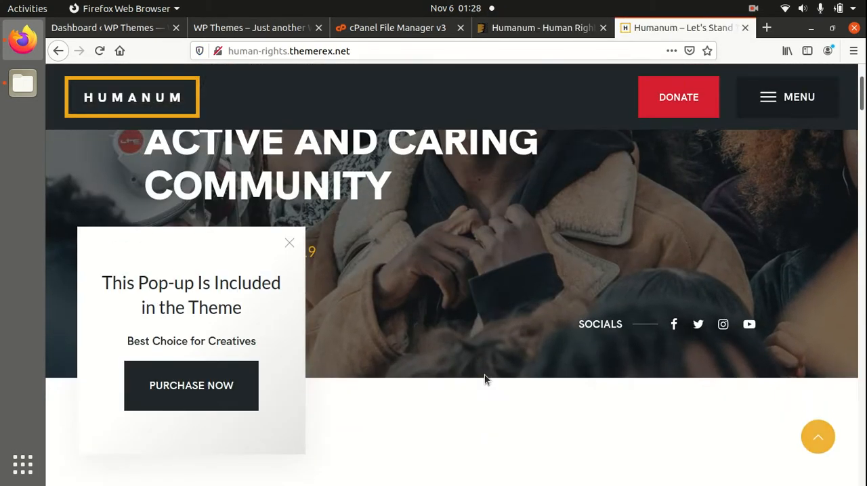
left_click(290, 243)
scroll(468, 321, "up", 4)
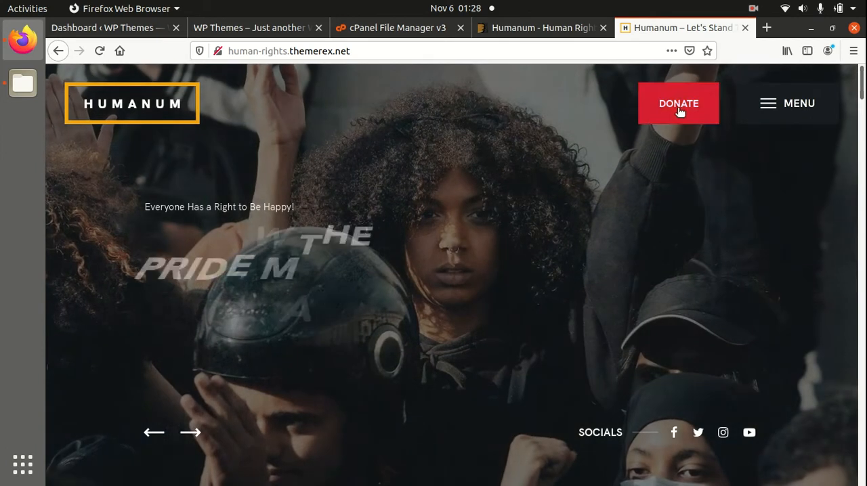
left_click(771, 103)
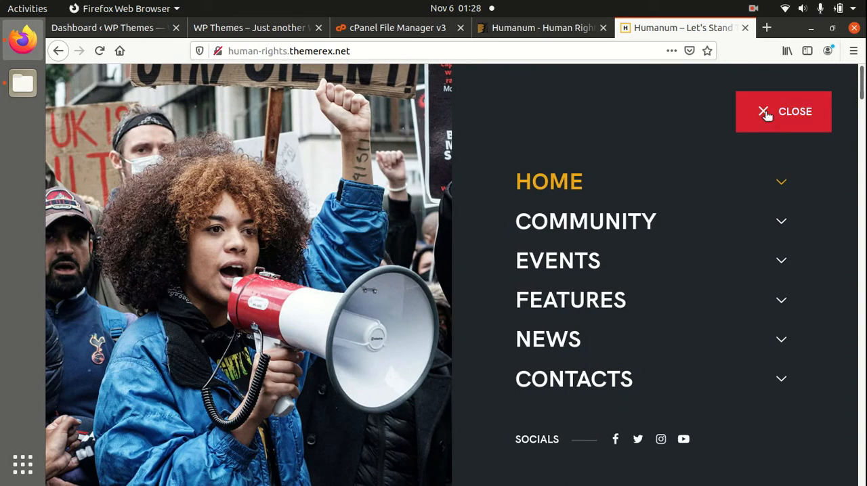
left_click(765, 113)
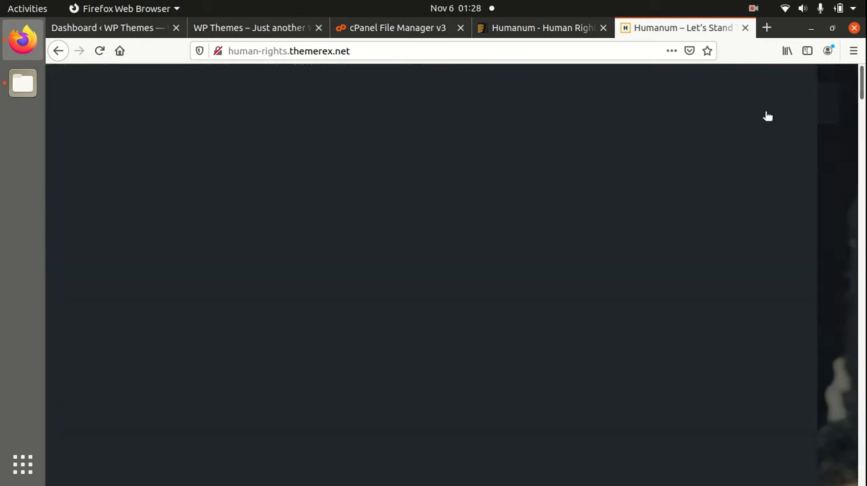
Look through the demo home page's sections down to the footer, including video, events and testimonials, and return to the page start.
scroll(458, 325, "down", 5)
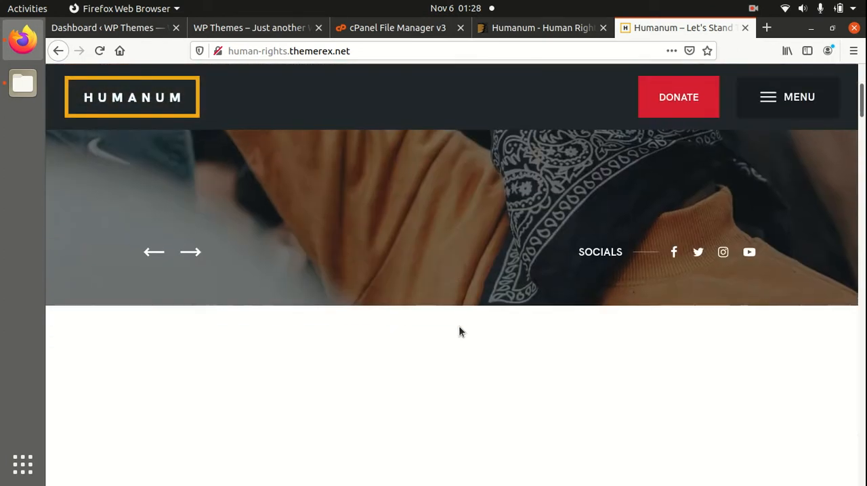
scroll(459, 328, "down", 5)
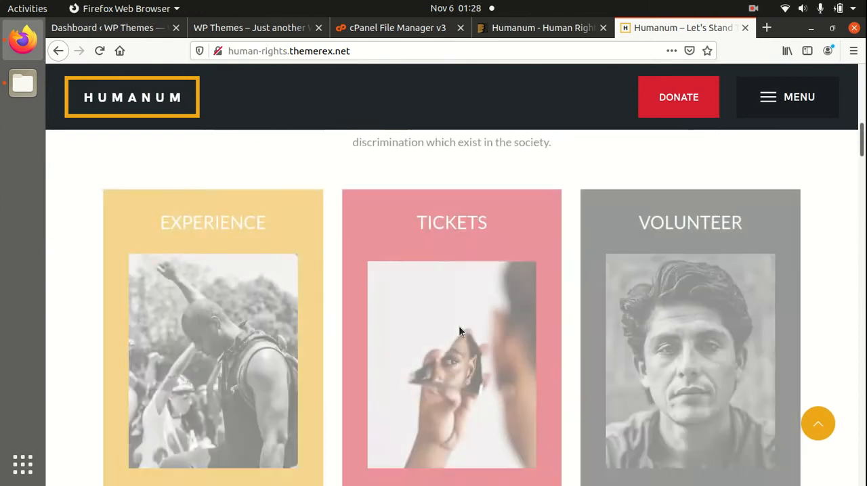
scroll(266, 307, "up", 2)
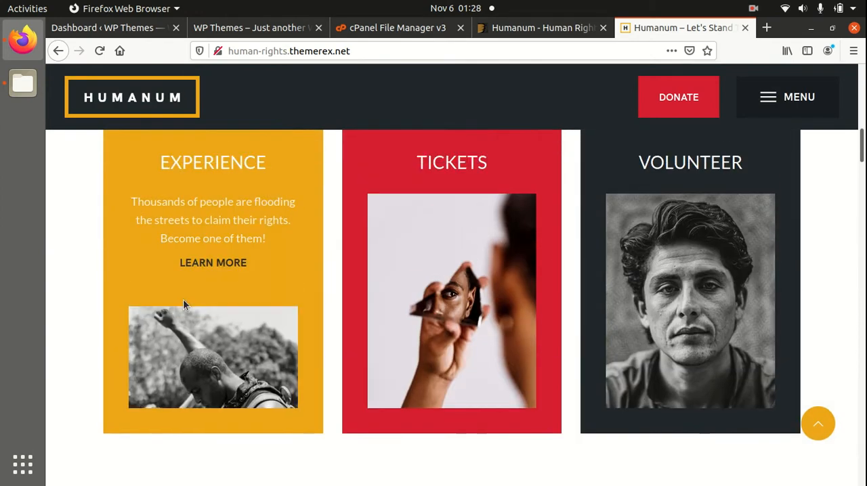
scroll(711, 316, "down", 5)
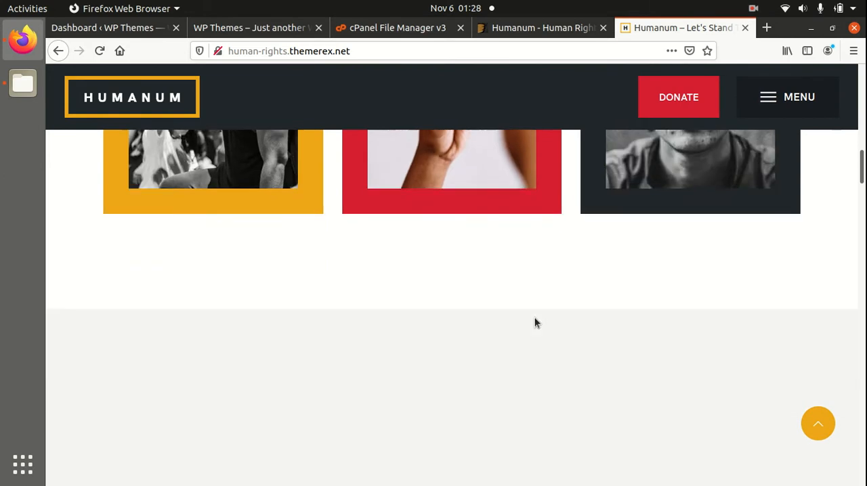
scroll(427, 312, "down", 3)
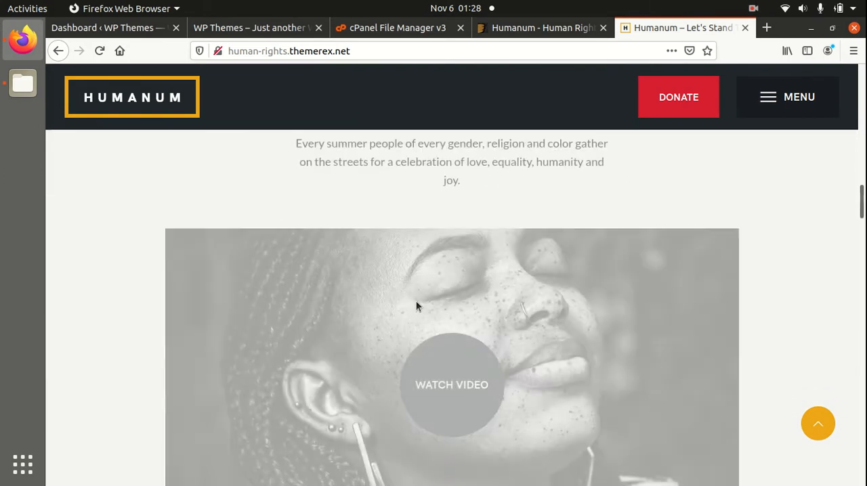
scroll(399, 327, "down", 10)
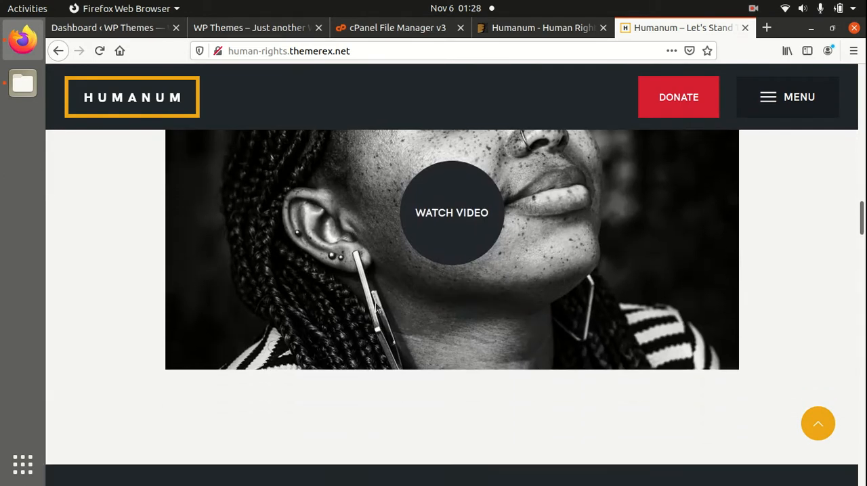
scroll(399, 328, "down", 10)
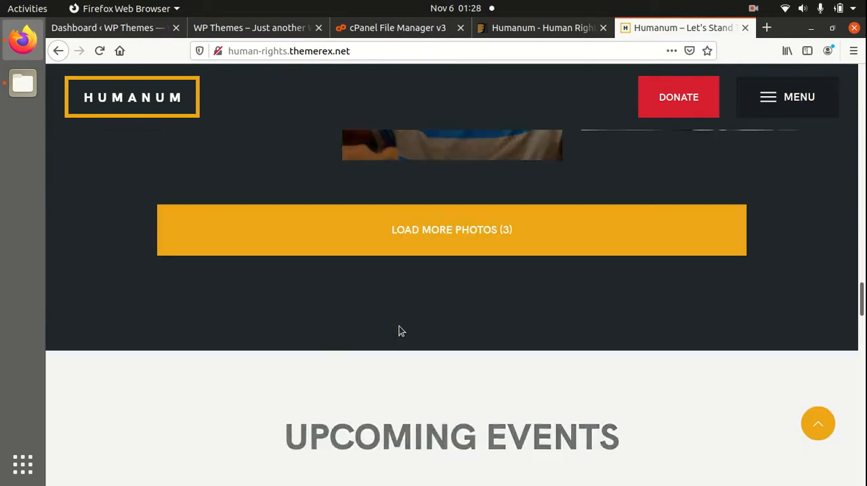
scroll(396, 326, "down", 10)
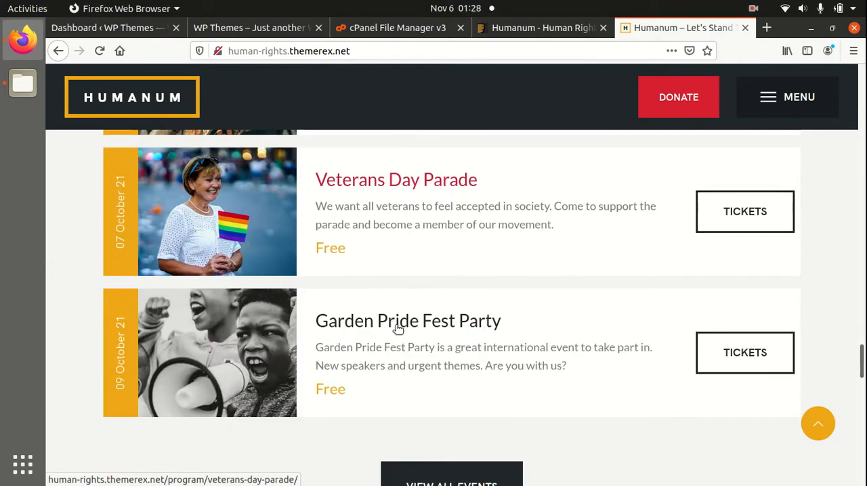
scroll(369, 306, "down", 10)
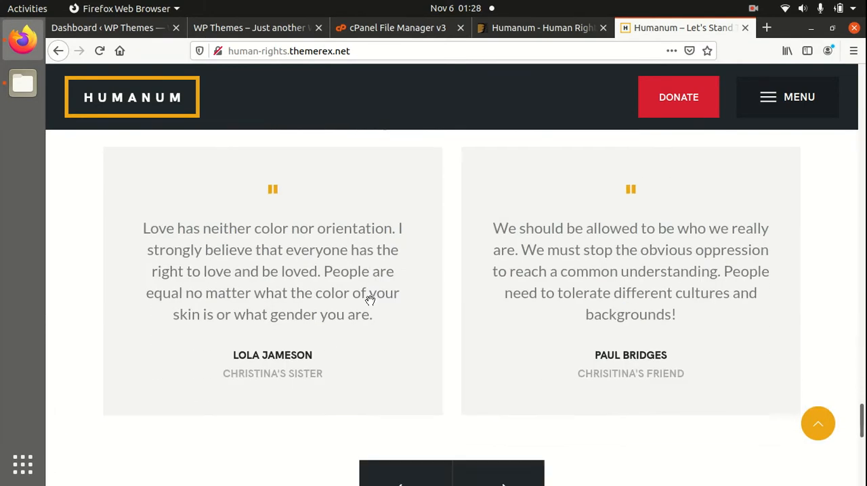
scroll(342, 306, "down", 3)
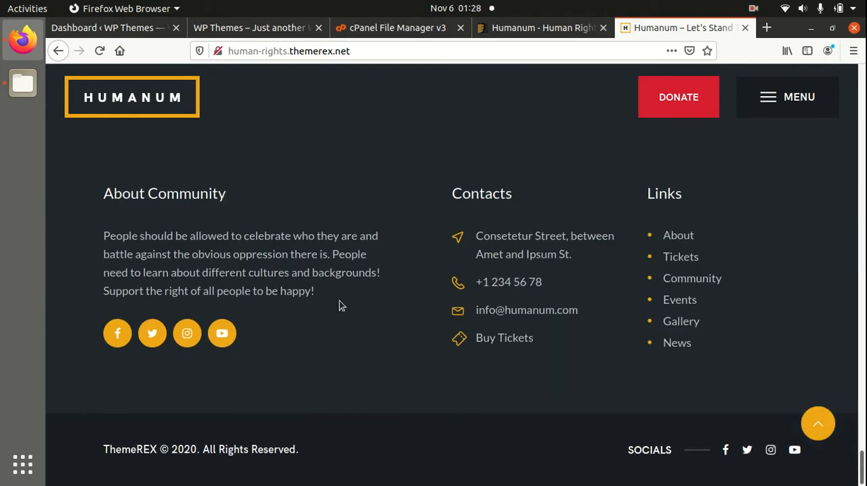
scroll(609, 397, "up", 3)
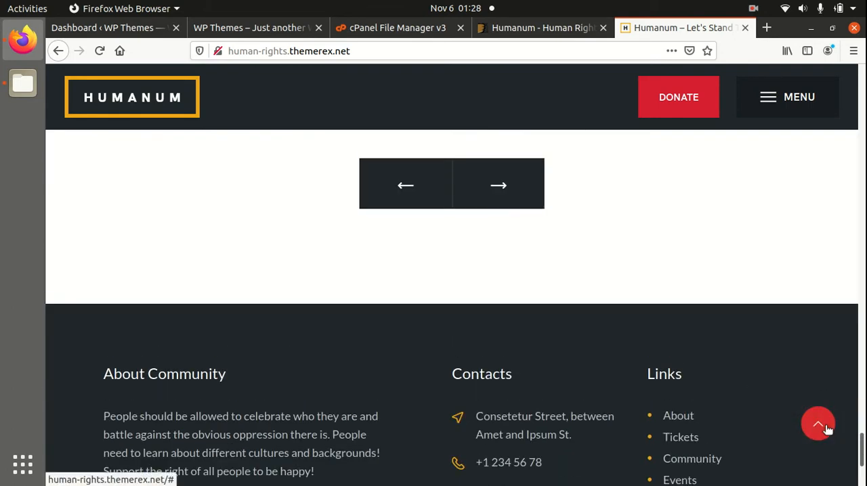
left_click(825, 427)
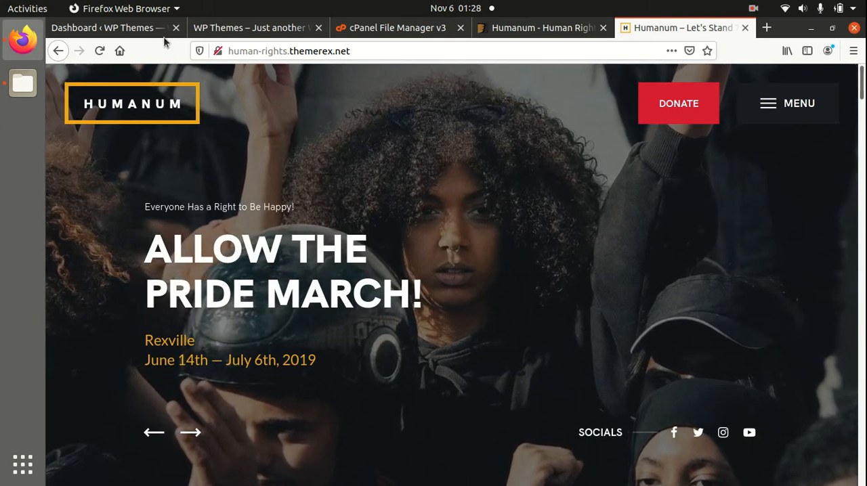
Check the WordPress dashboard and the current front page of the greeto.ml site, ending on the dashboard.
left_click(137, 30)
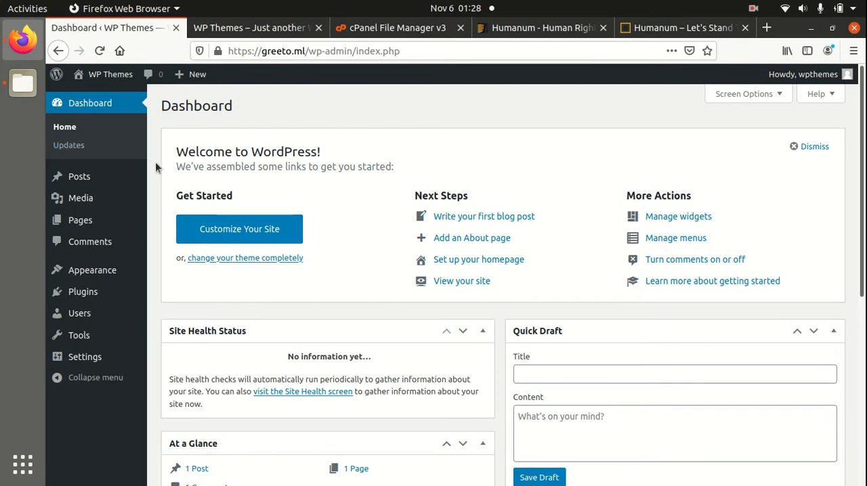
left_click(248, 30)
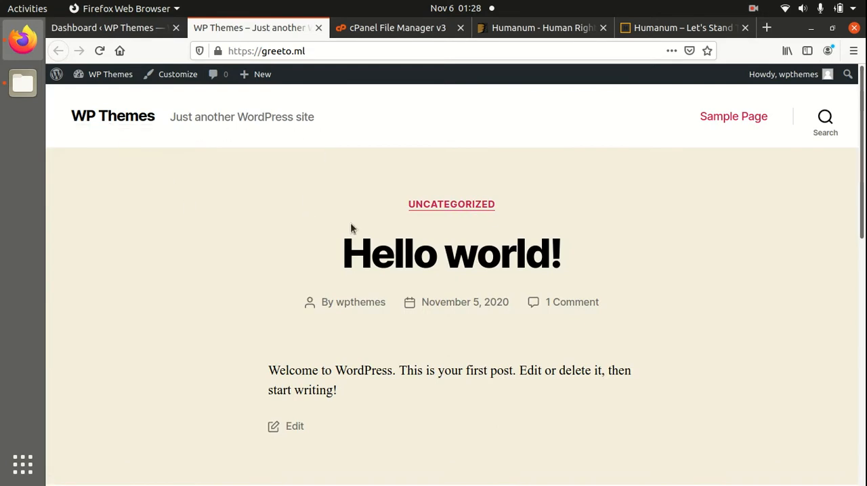
scroll(371, 228, "down", 5)
left_click(139, 28)
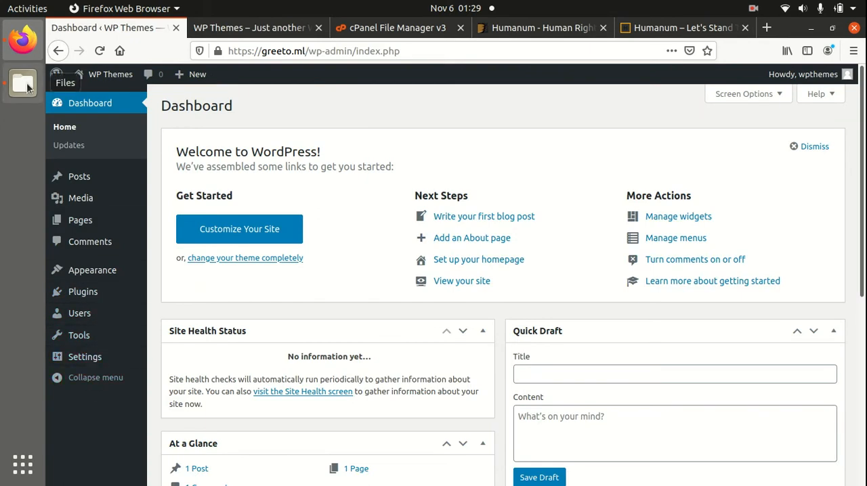
Switch to the Files app and examine the theme, child theme and plugin archives in the Desktop's humanum folder.
left_click(23, 83)
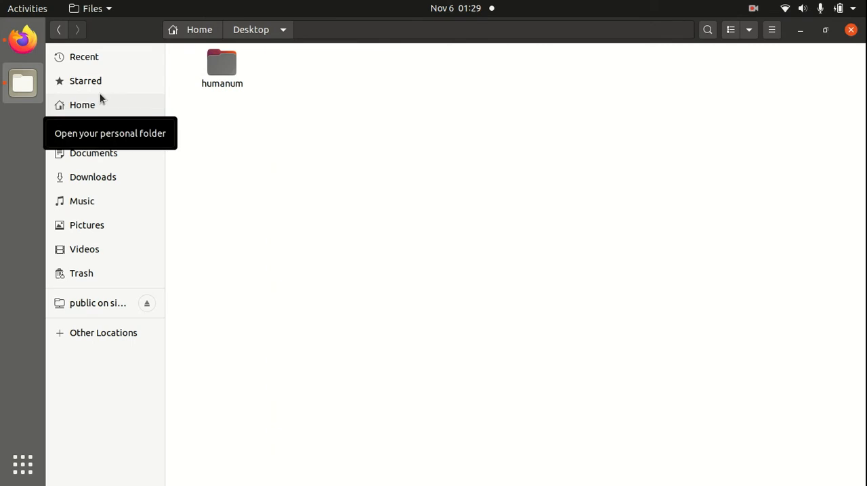
double_click(219, 74)
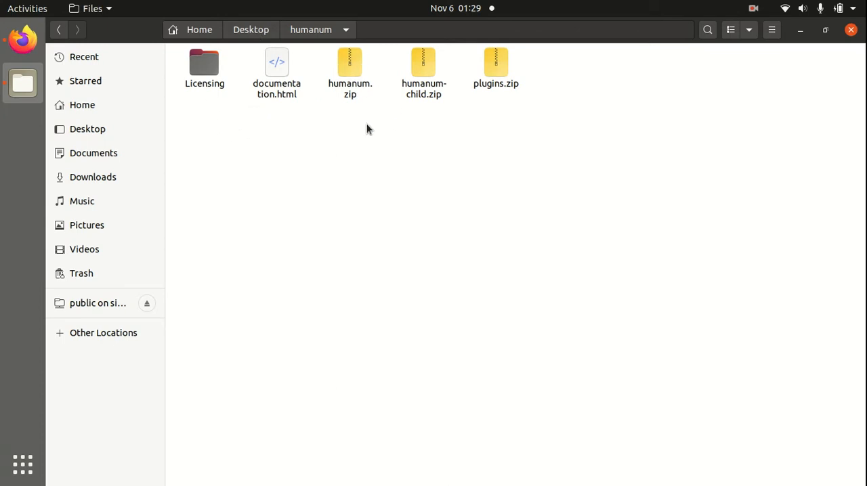
left_click(350, 86)
left_click(421, 91)
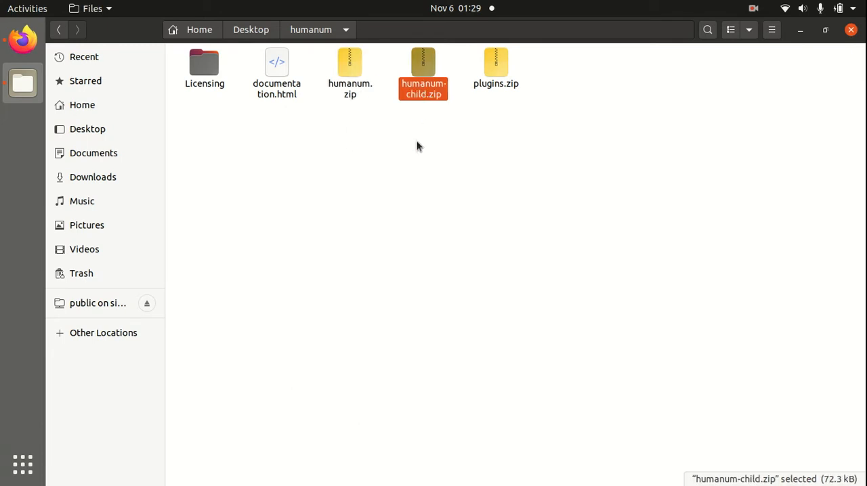
left_click(494, 77)
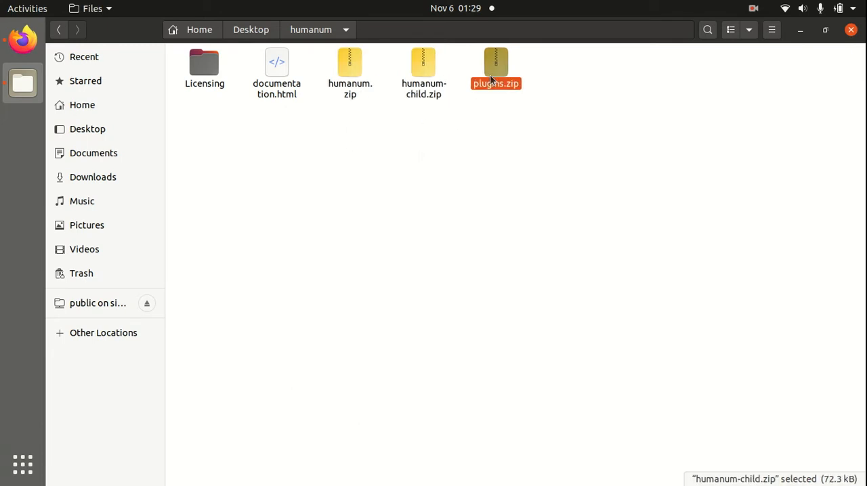
left_click(391, 123)
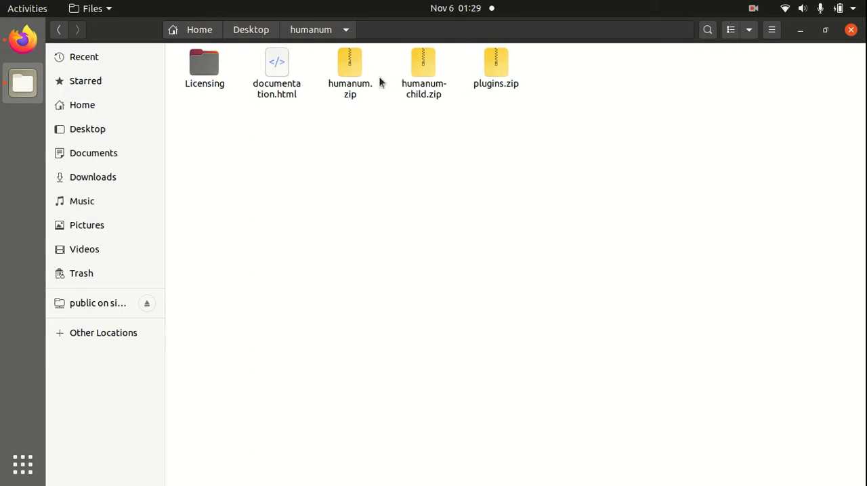
Extract plugins.zip in place inside the humanum folder.
left_click(484, 66)
right_click(486, 67)
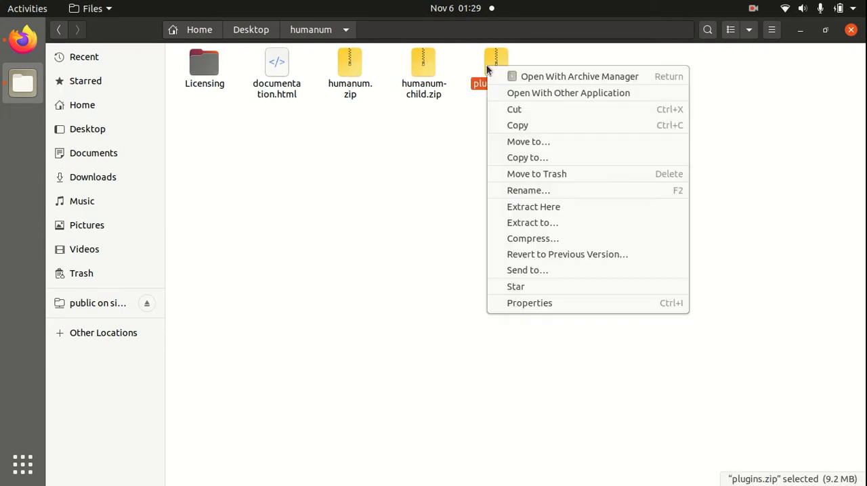
left_click(525, 206)
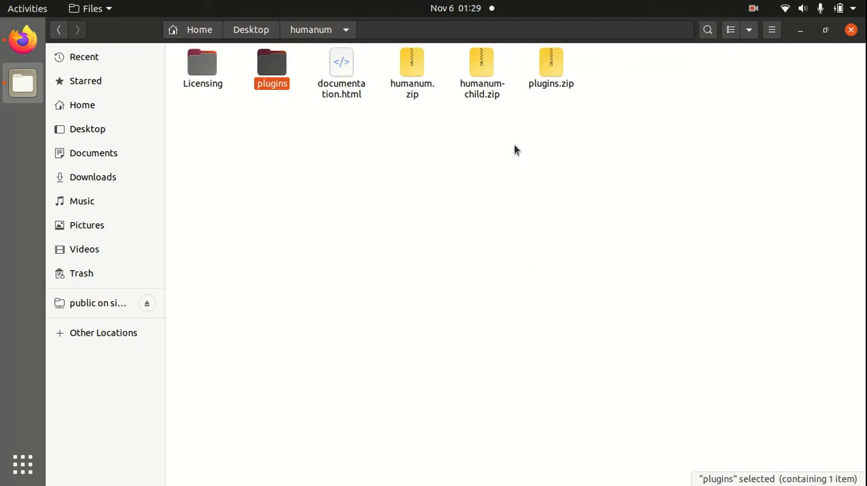
Check the essential-grid.zip and revslider.zip archives in the extracted plugins folder, then close the file manager.
double_click(271, 64)
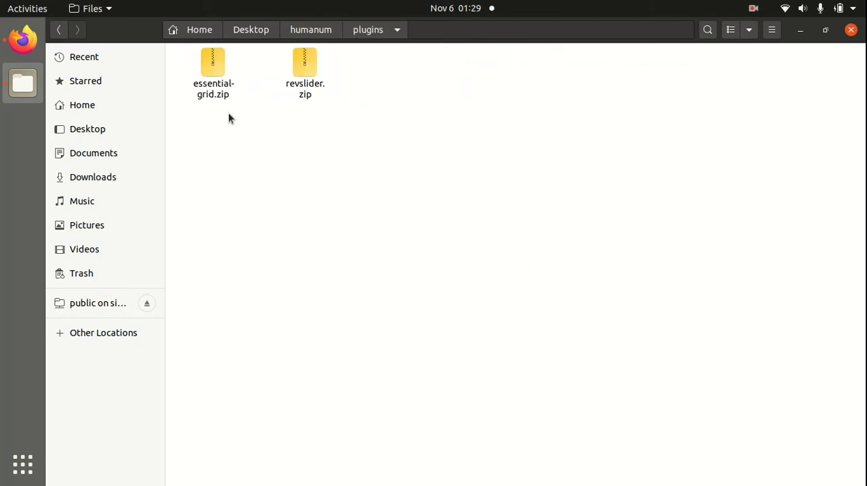
left_click(212, 63)
left_click(309, 64)
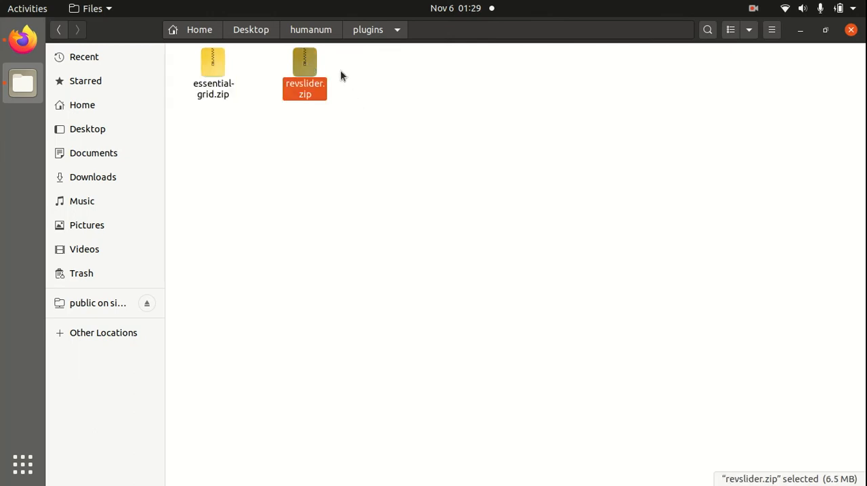
left_click(324, 32)
left_click(851, 30)
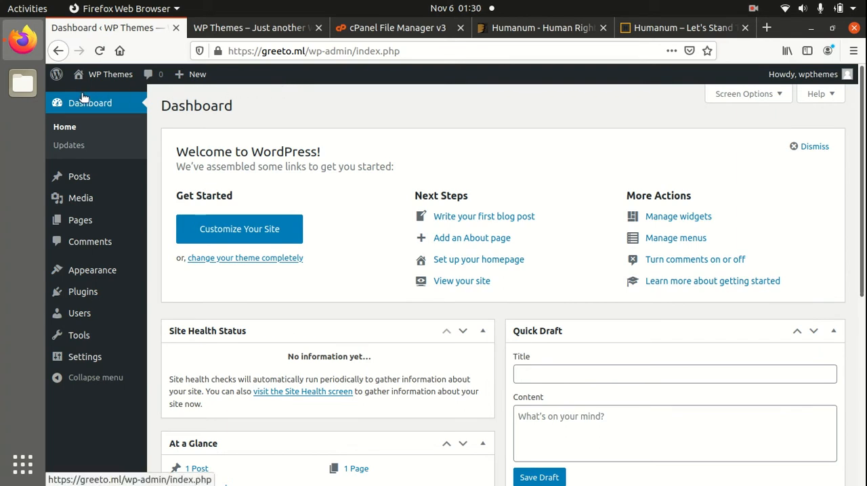
mouse_move(84, 271)
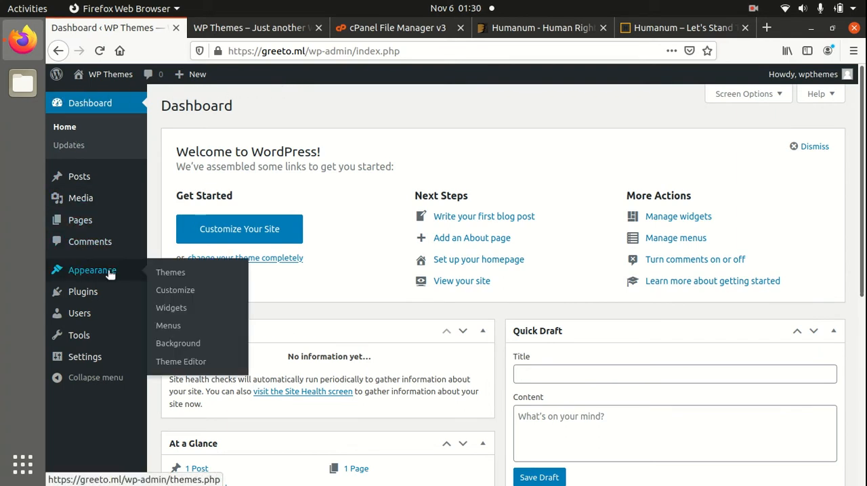
left_click(169, 273)
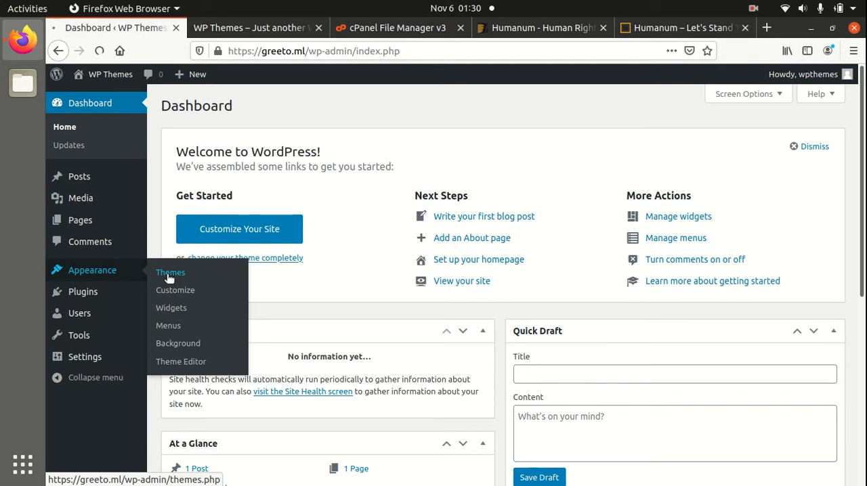
scroll(313, 288, "up", 3)
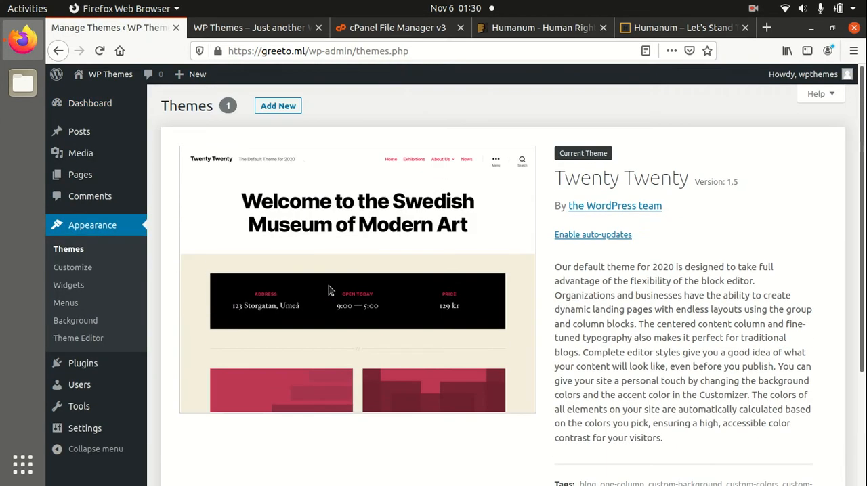
left_click(274, 109)
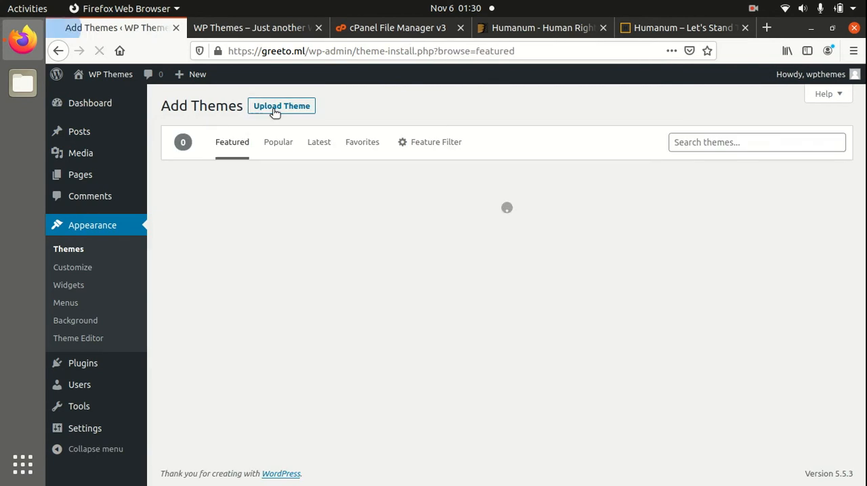
left_click(278, 109)
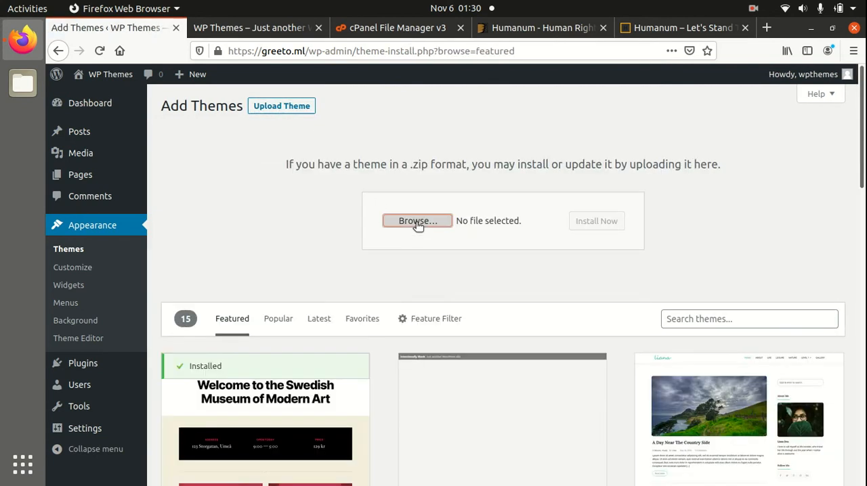
left_click(419, 223)
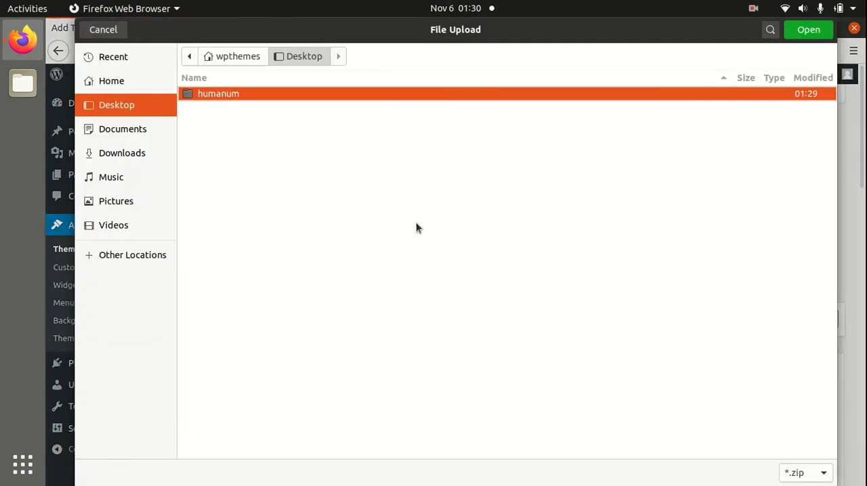
double_click(265, 98)
left_click(249, 156)
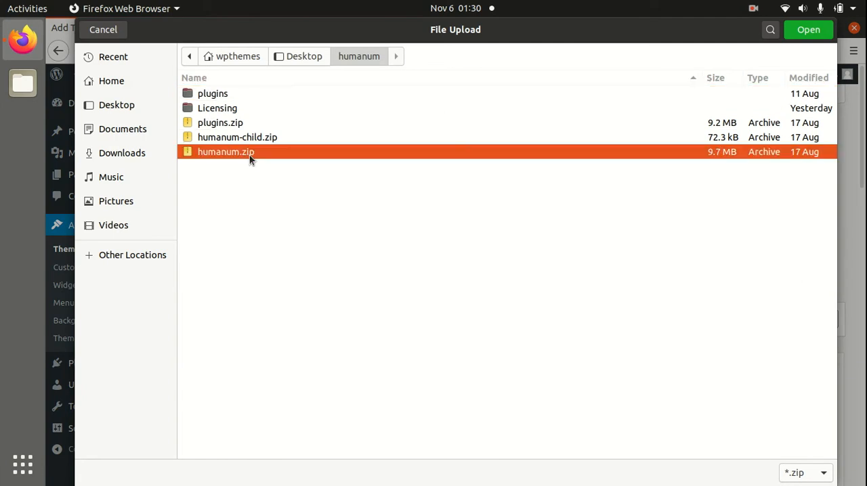
left_click(105, 31)
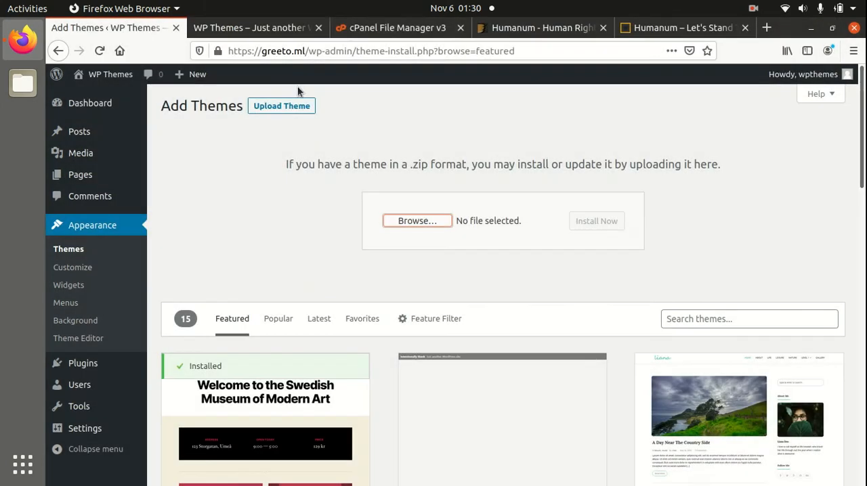
Upload humanum.zip from the Desktop's humanum folder to greeto.ml/wp-content/themes in cPanel File Manager and return to that directory.
left_click(361, 31)
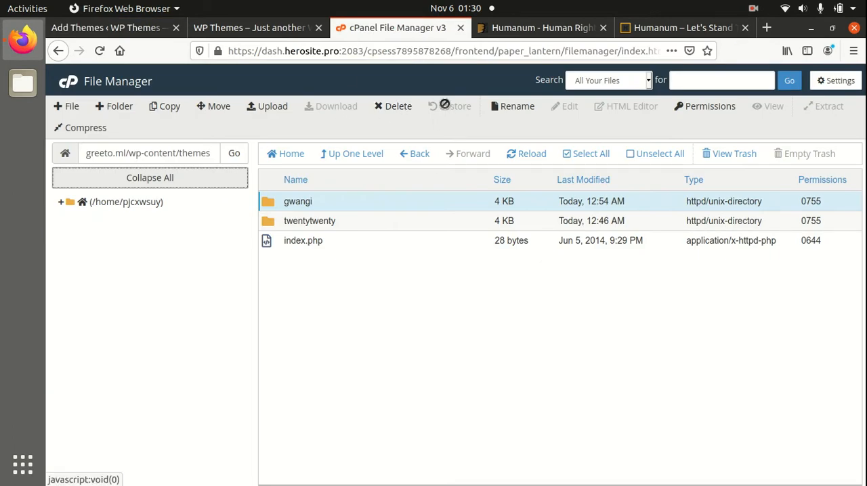
left_click(509, 155)
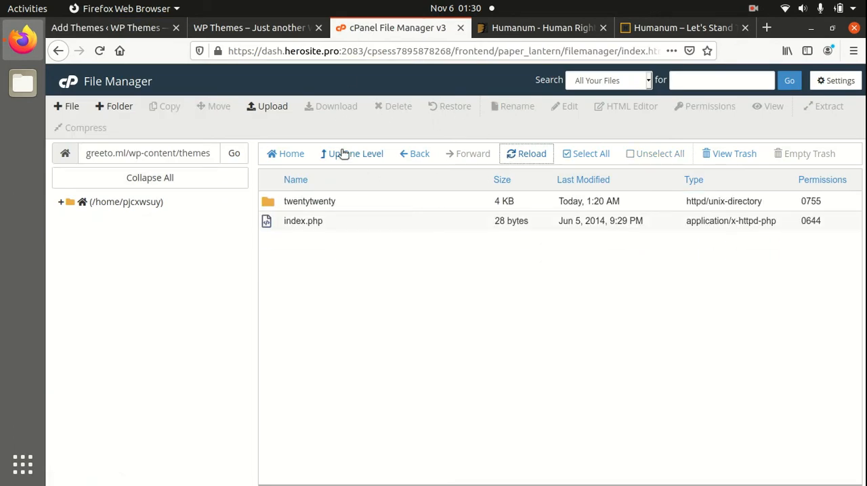
left_click(268, 107)
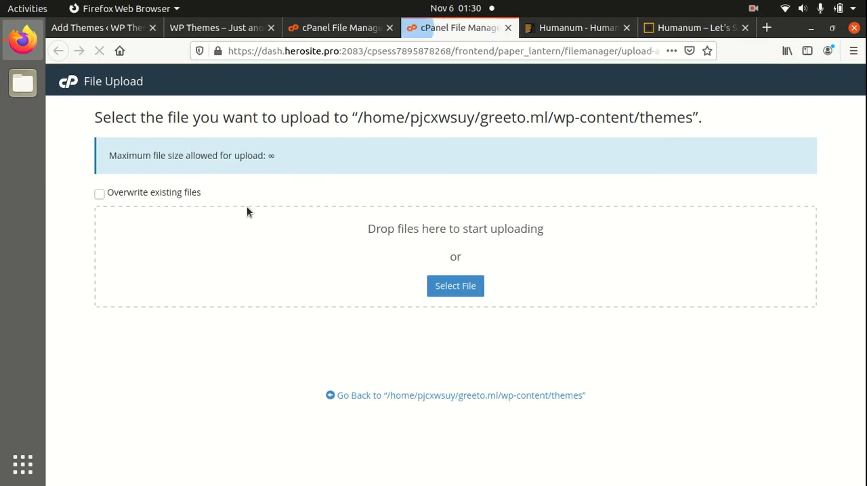
left_click(460, 288)
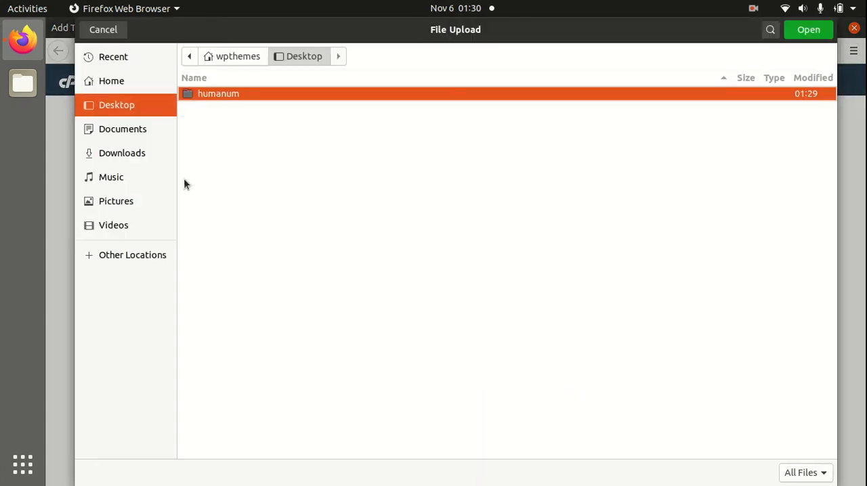
double_click(247, 96)
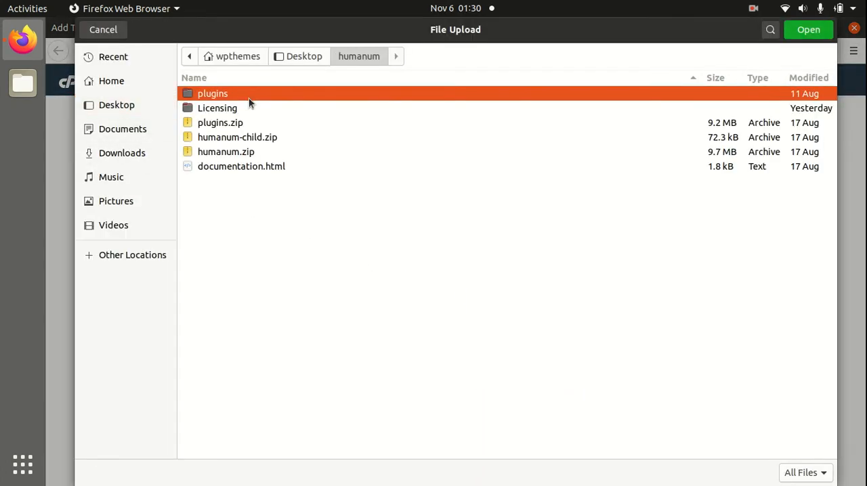
left_click(560, 153)
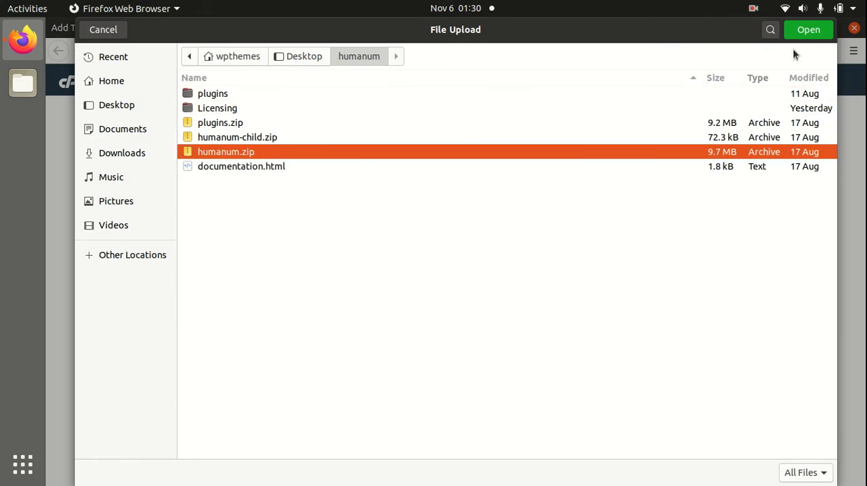
left_click(806, 29)
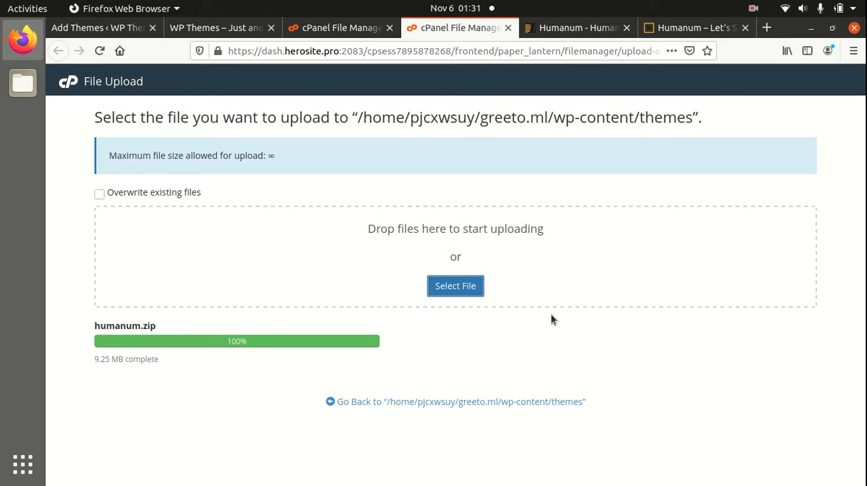
left_click(444, 403)
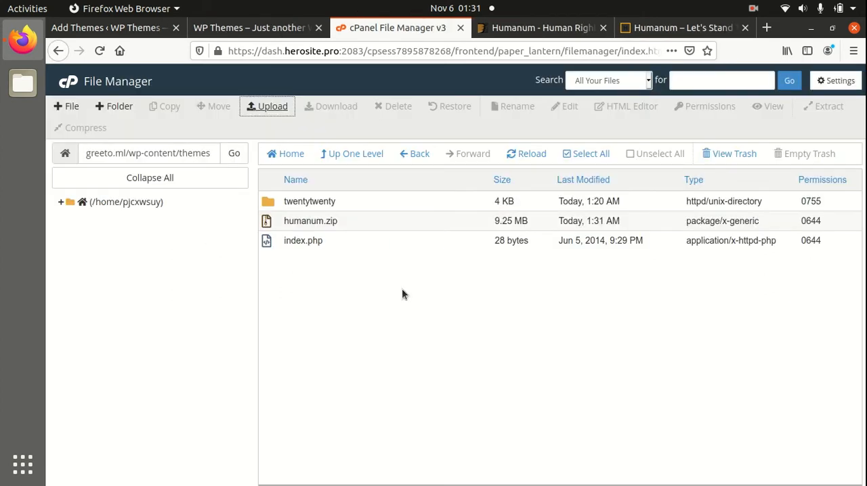
Extract humanum.zip on the server into /greeto.ml/wp-content/themes and refresh the file list.
right_click(385, 224)
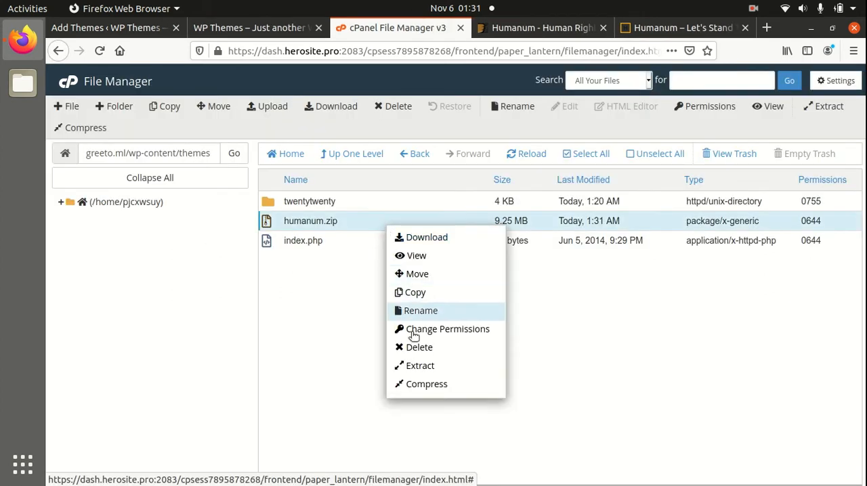
left_click(418, 366)
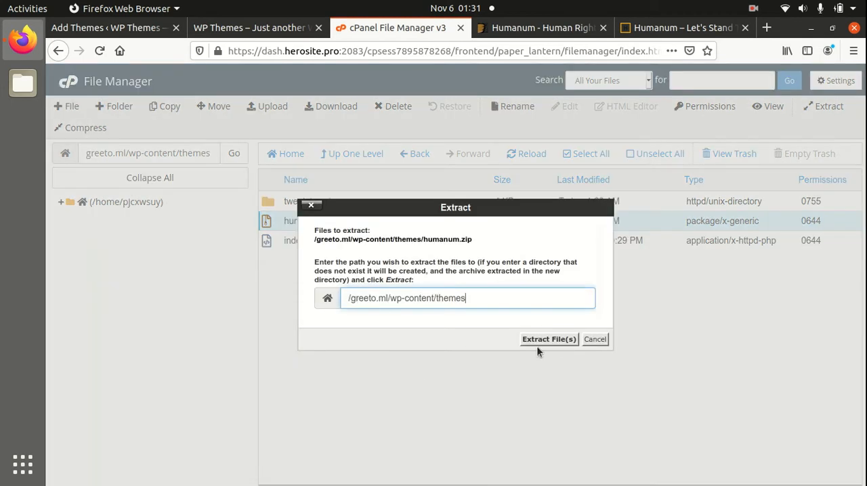
left_click(555, 341)
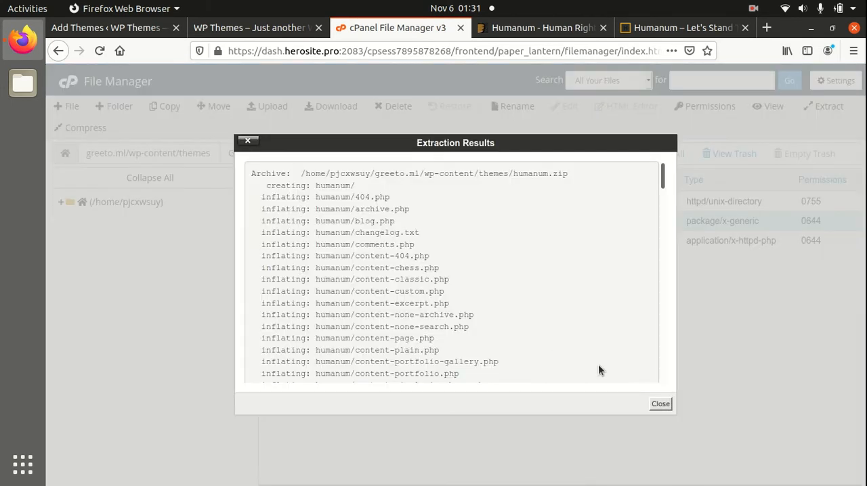
left_click(664, 410)
left_click(515, 154)
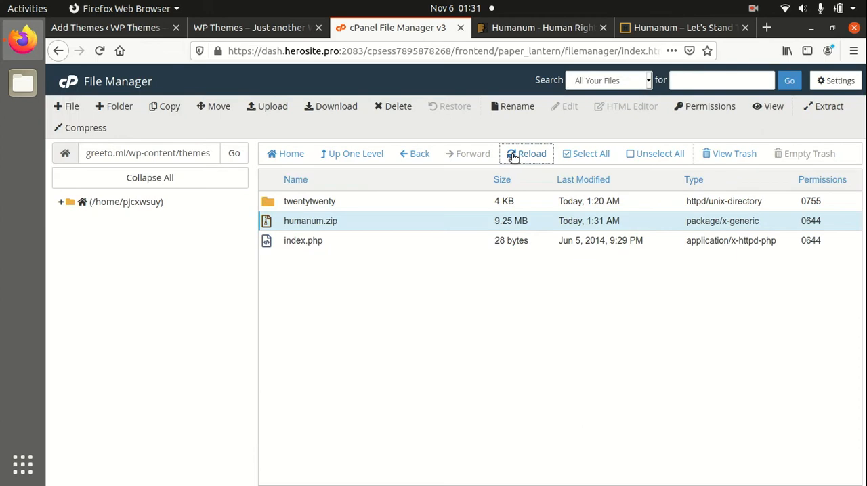
Permanently delete the uploaded humanum.zip from the server's themes directory, skipping the trash.
left_click(340, 206)
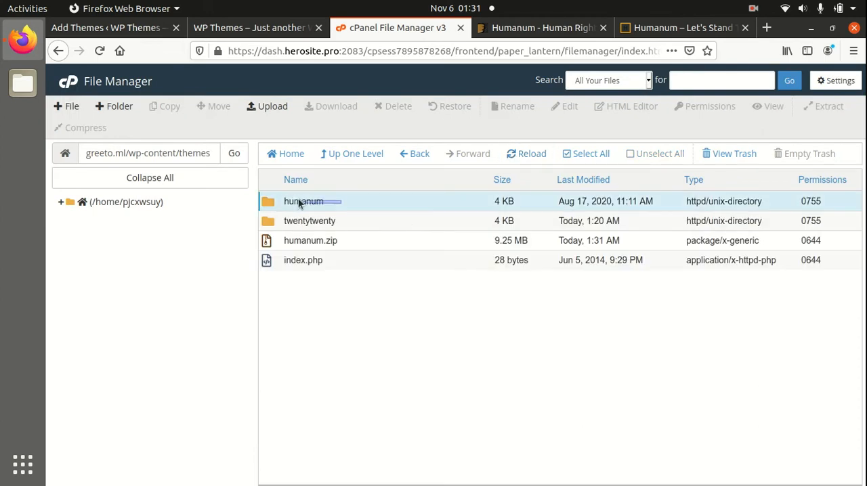
left_click(361, 243)
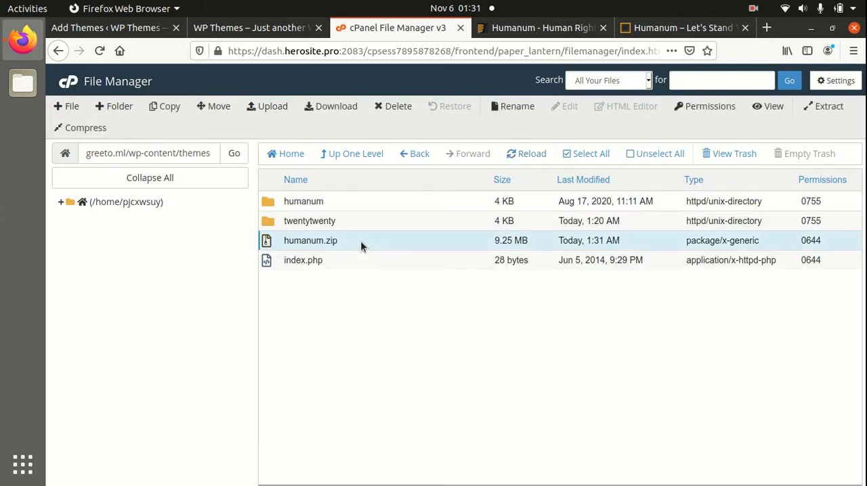
left_click(379, 106)
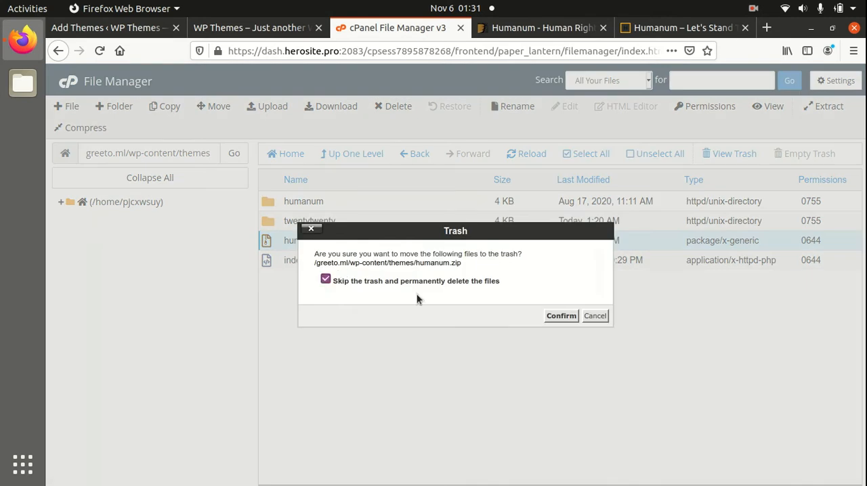
left_click(562, 316)
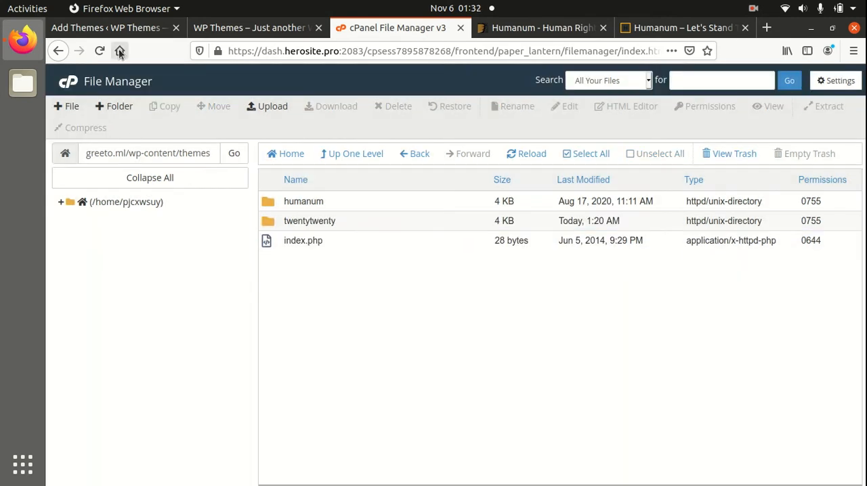
Return to the WordPress admin and open the theme details of Humanum among the installed themes.
left_click(117, 33)
left_click(78, 250)
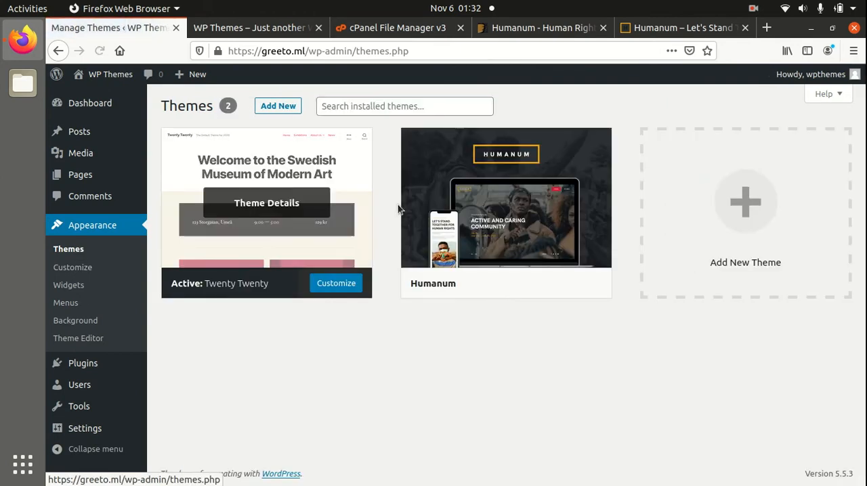
left_click(506, 226)
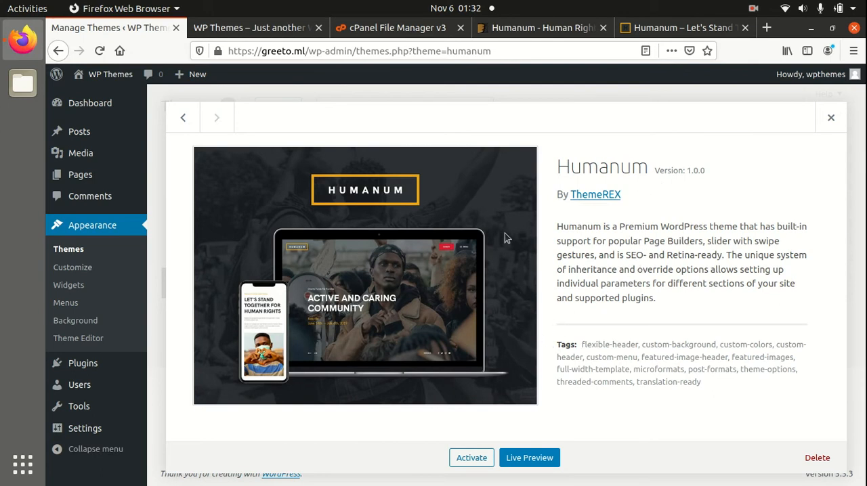
Check the creation date and last update date of Humanum on its ThemeForest item page.
left_click(539, 31)
scroll(761, 282, "up", 15)
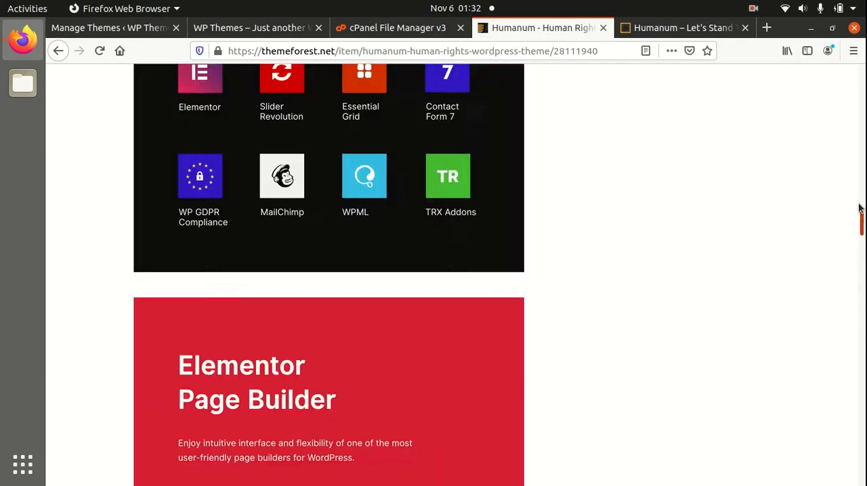
left_click_drag(861, 245, 846, 117)
scroll(847, 117, "up", 1)
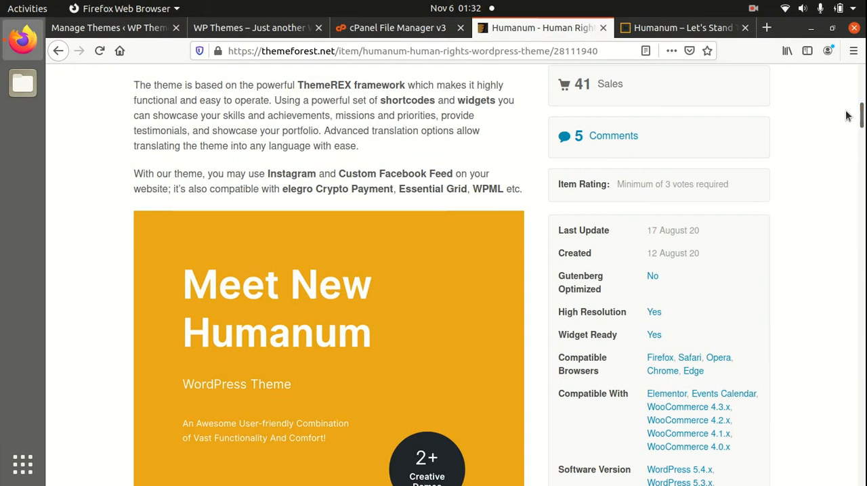
left_click_drag(718, 254, 646, 255)
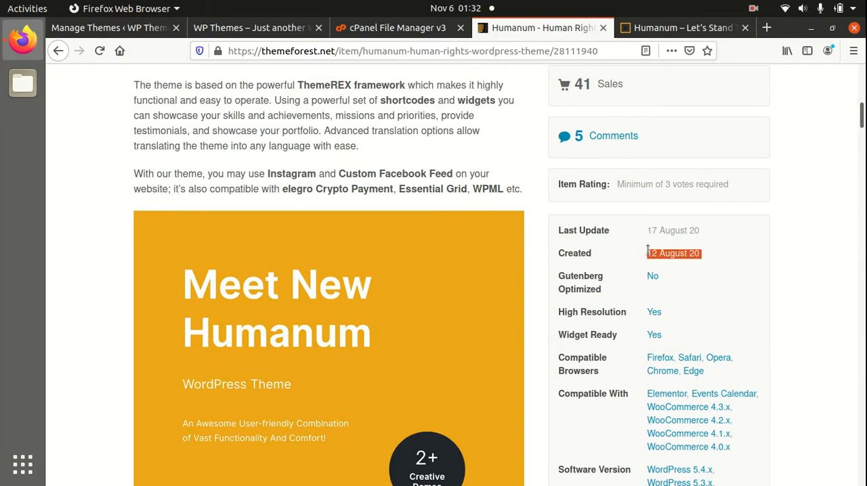
left_click(720, 255)
left_click_drag(710, 230, 644, 232)
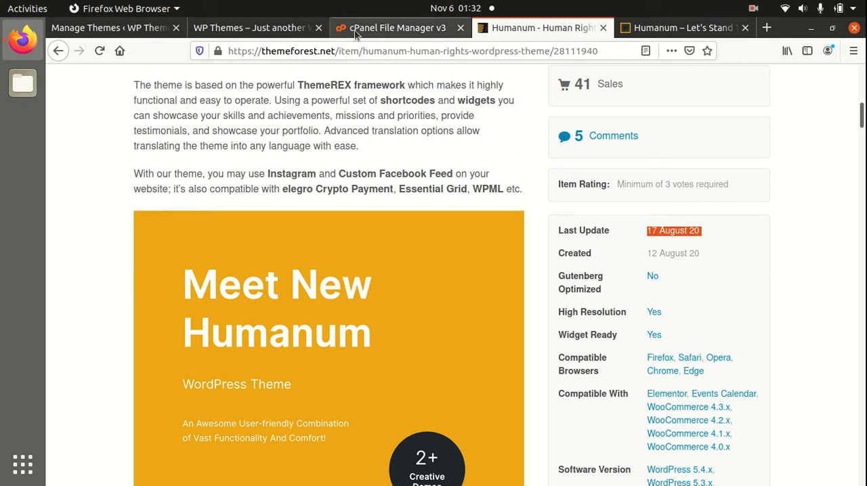
Check the version in Humanum's WordPress theme details and activate the theme.
left_click(99, 33)
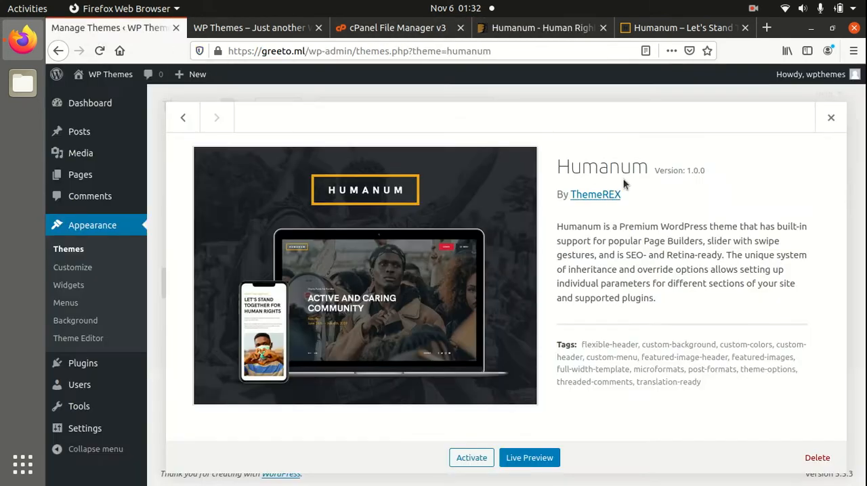
left_click_drag(725, 175, 684, 175)
left_click(650, 247)
left_click(471, 462)
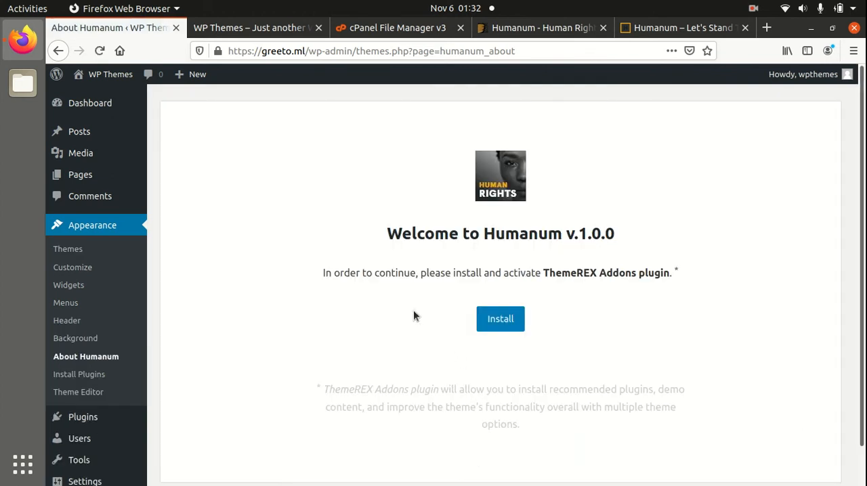
Install and activate the ThemeREX Addons plugin from the Humanum welcome page.
left_click_drag(321, 274, 667, 270)
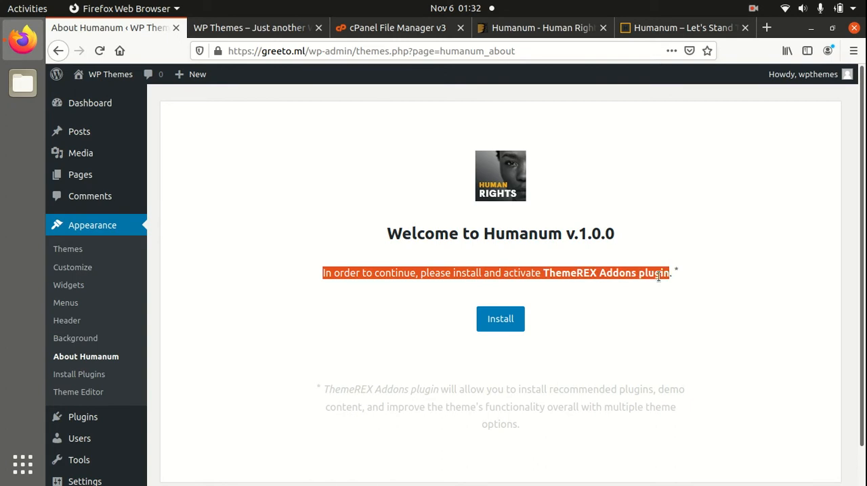
left_click(638, 297)
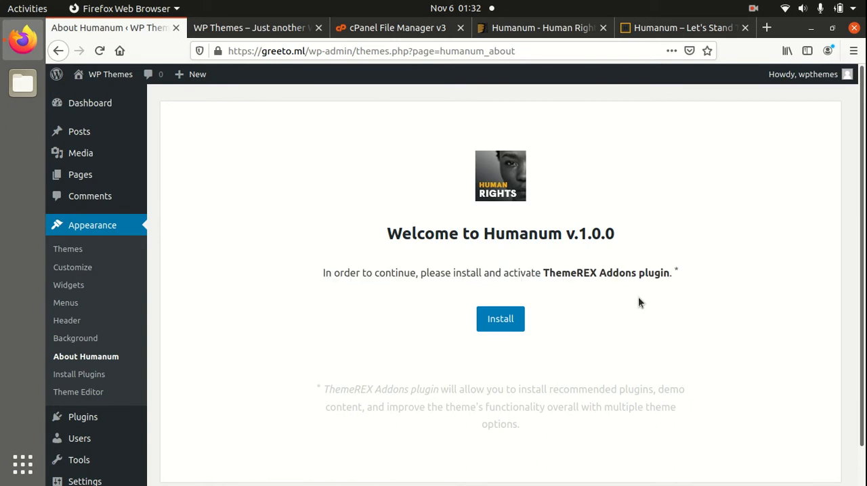
scroll(519, 310, "down", 1)
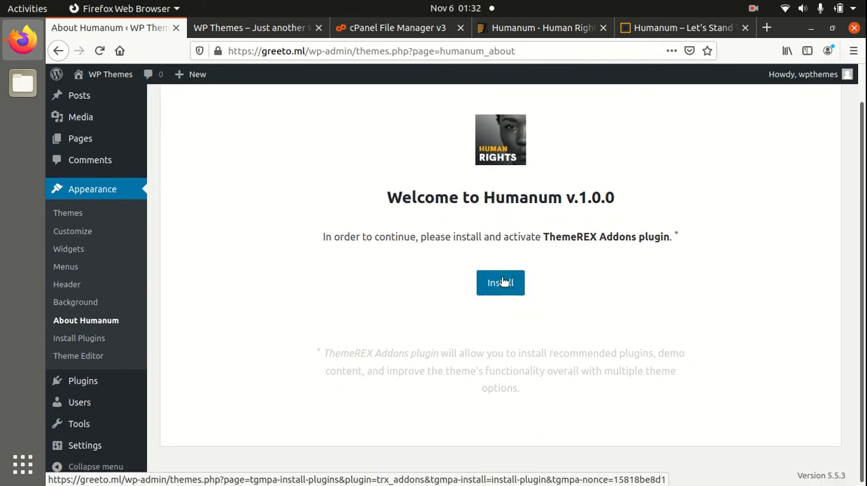
left_click(500, 285)
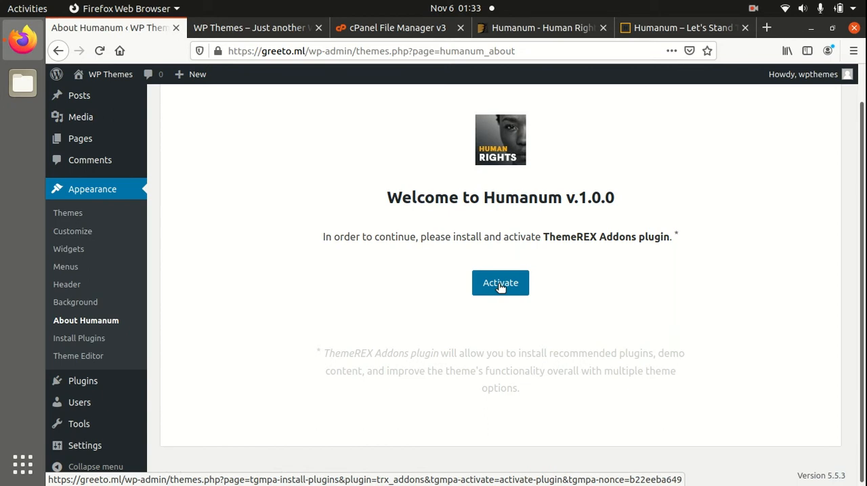
left_click(494, 283)
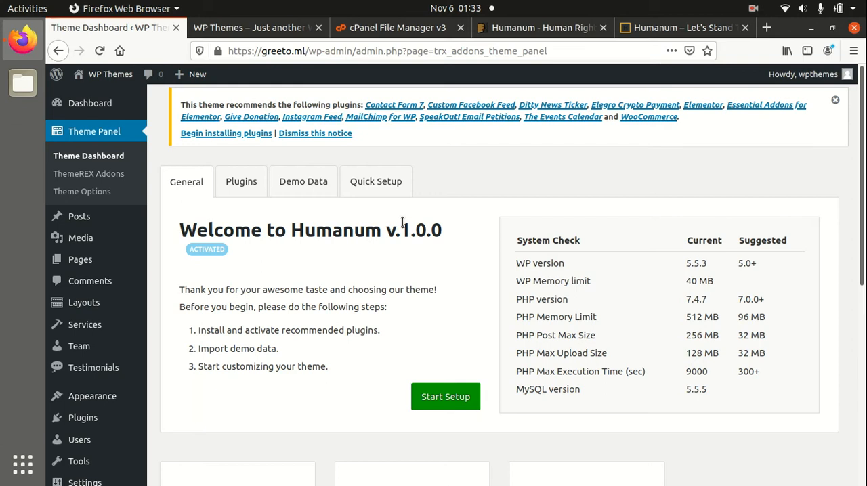
Review the recommended setup steps and the System Check values for WordPress and PHP on the Theme Dashboard.
left_click_drag(238, 333, 381, 331)
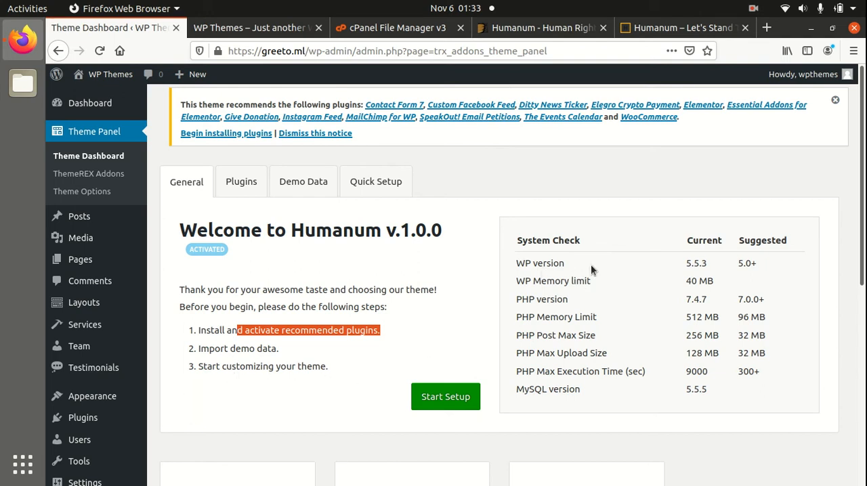
left_click_drag(541, 262, 565, 264)
left_click_drag(685, 317, 718, 318)
left_click_drag(686, 371, 701, 372)
scroll(663, 371, "down", 5)
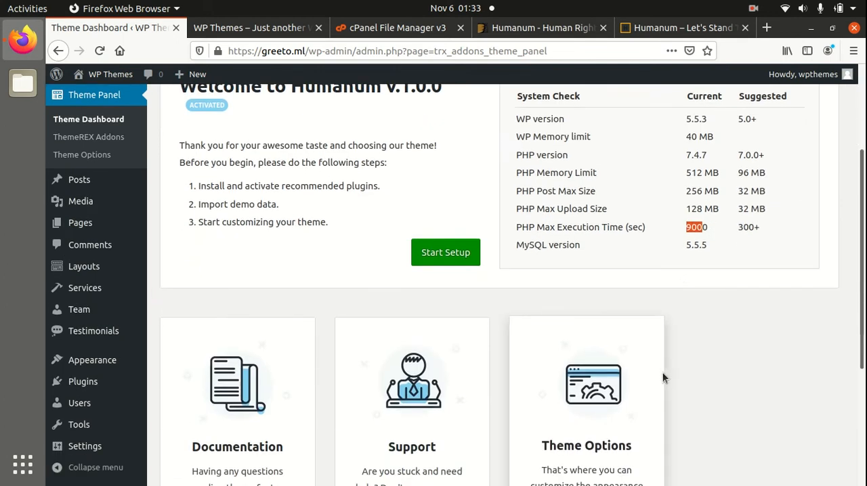
scroll(662, 372, "up", 4)
scroll(662, 377, "up", 1)
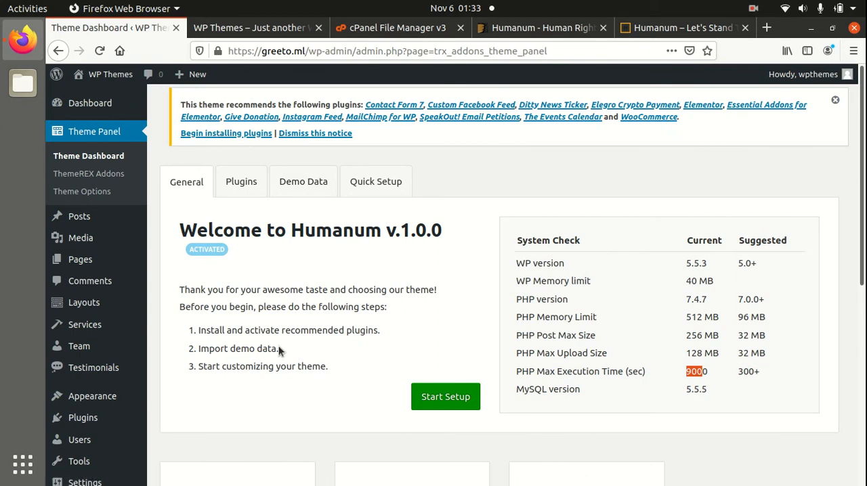
Begin installing the theme's recommended plugins, installing and activating Elementor first.
left_click(212, 134)
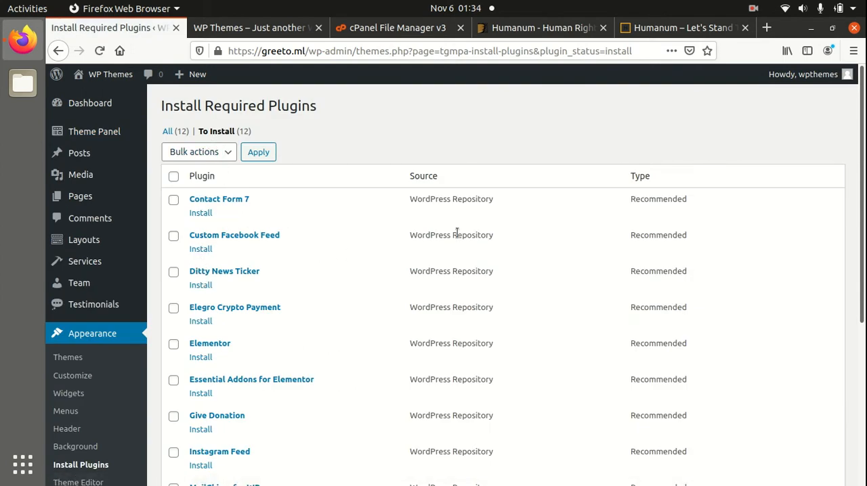
scroll(640, 226, "down", 6)
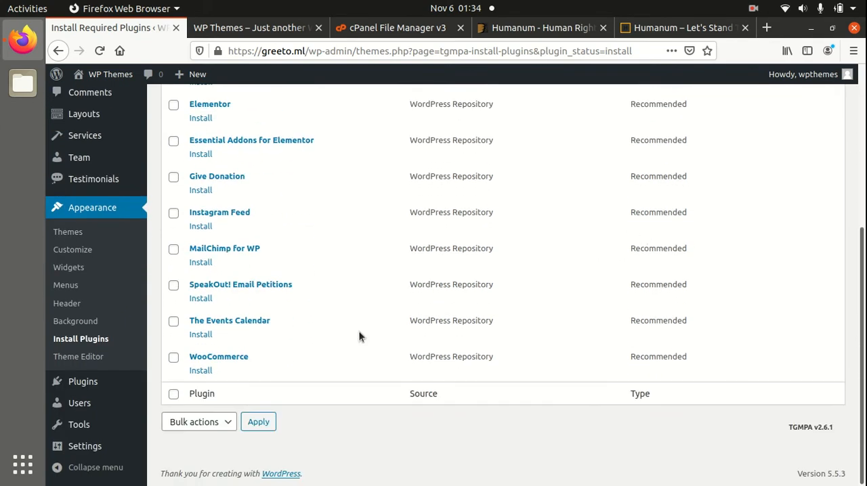
scroll(344, 338, "up", 5)
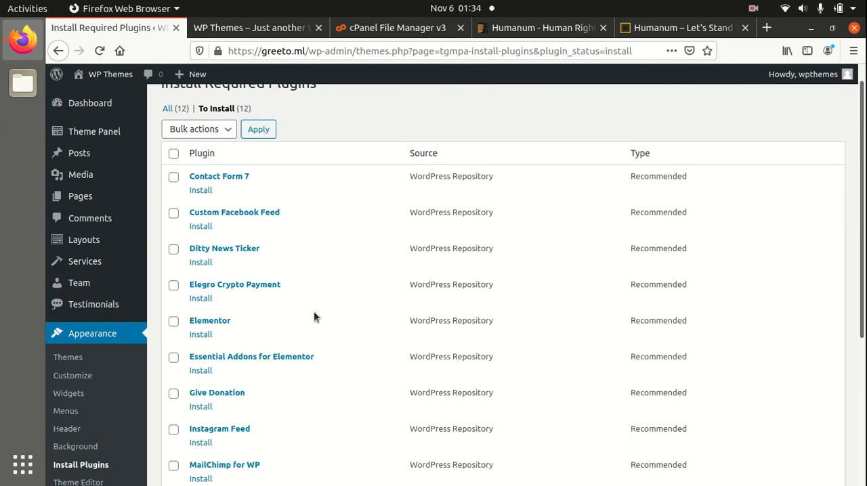
left_click(202, 335)
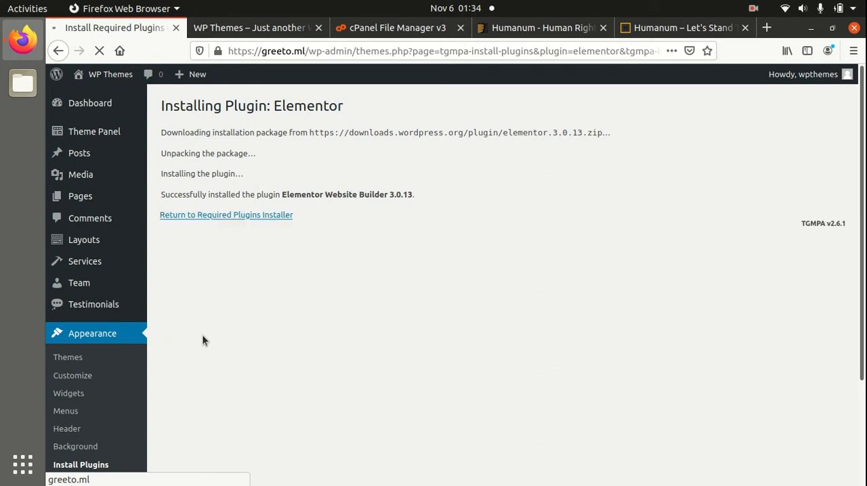
left_click(237, 216)
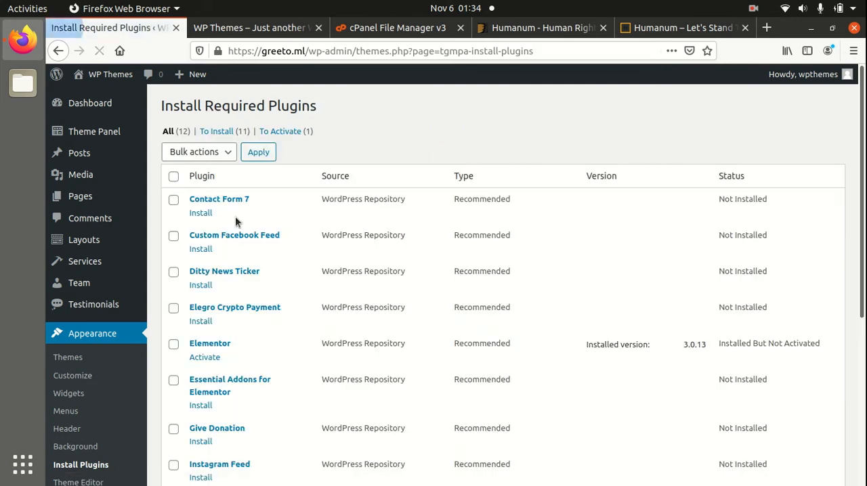
left_click(205, 357)
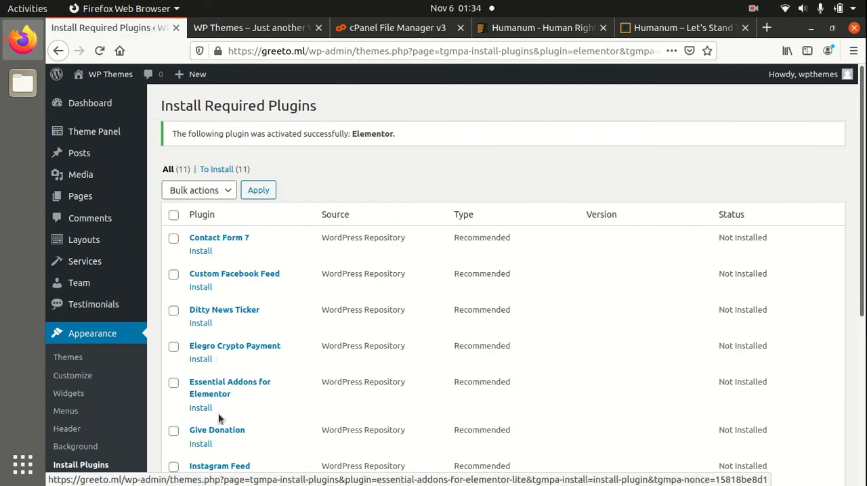
Install and activate Essential Addons for Elementor and Contact Form 7 from the required plugins list.
scroll(217, 414, "down", 3)
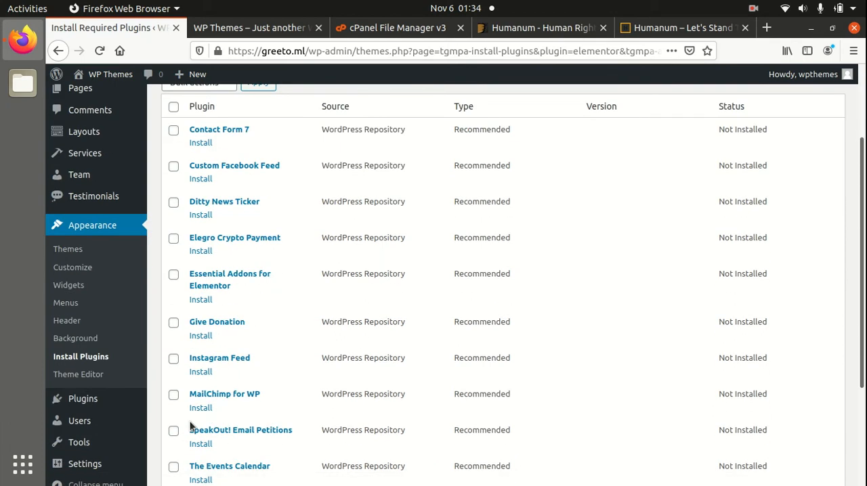
left_click(201, 300)
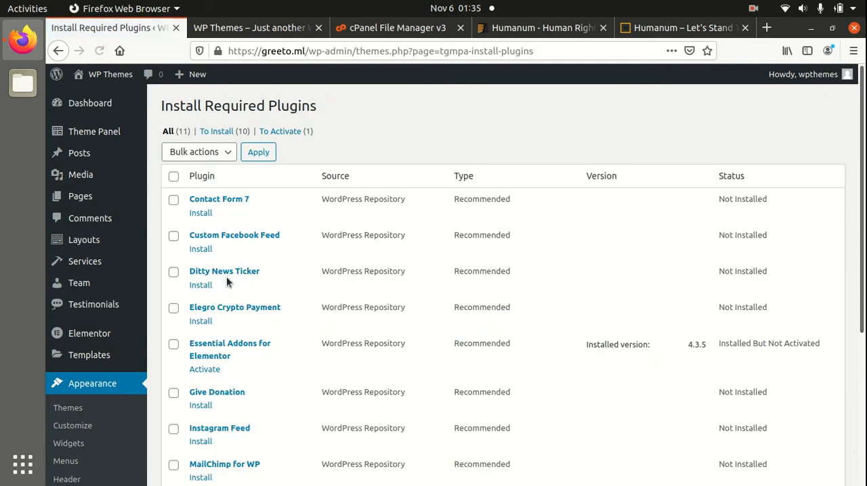
left_click(203, 370)
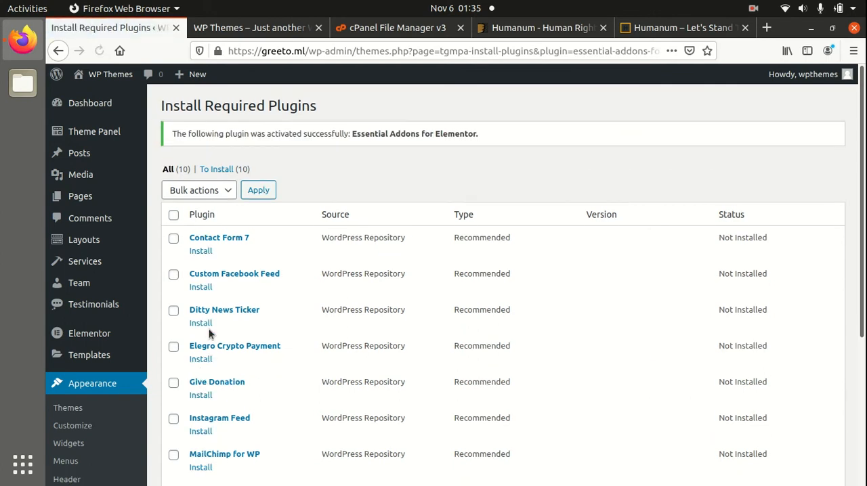
left_click(201, 253)
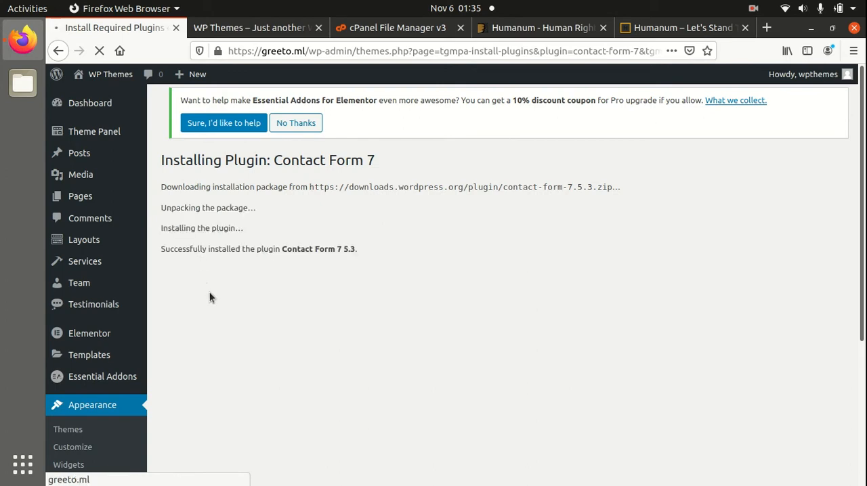
left_click(216, 271)
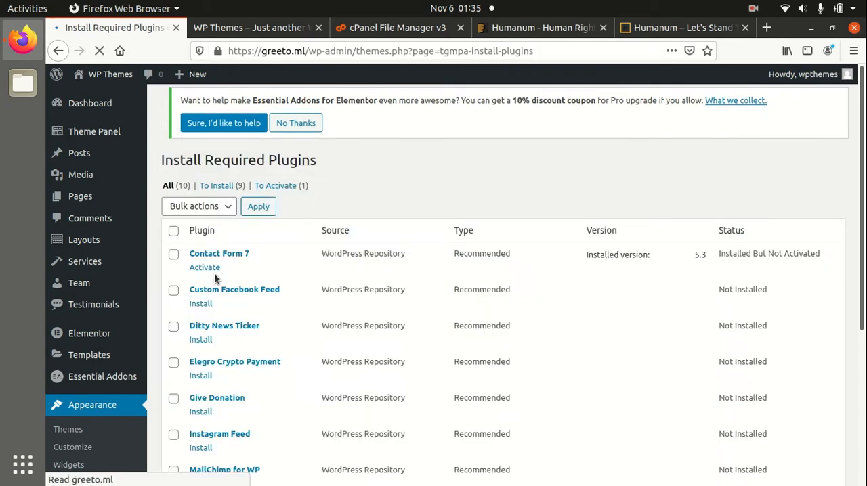
left_click(204, 278)
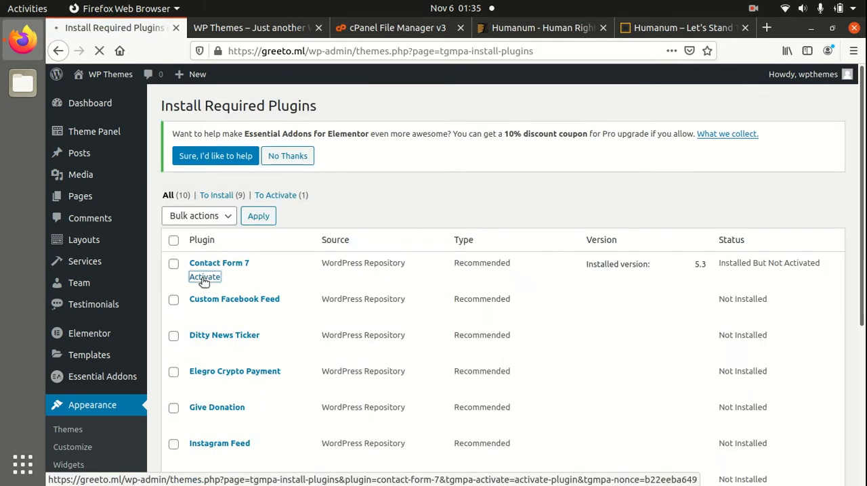
Install and activate Custom Facebook Feed and Ditty News Ticker from the required plugins list.
left_click(207, 312)
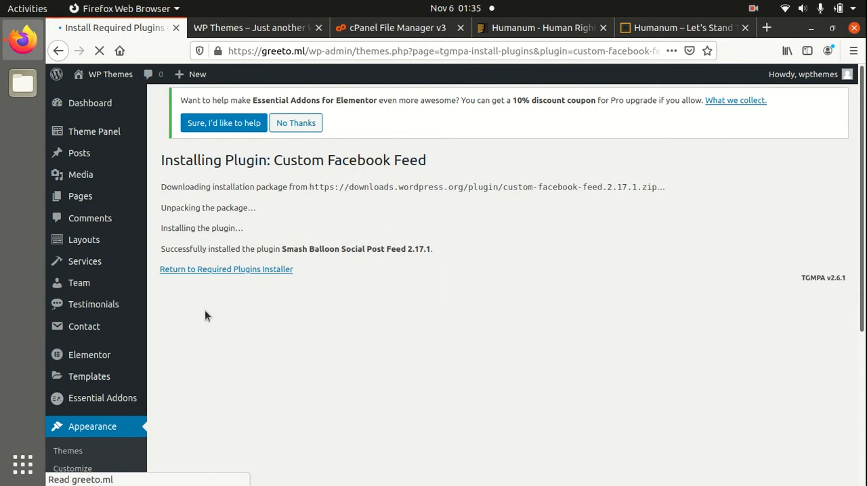
left_click(217, 273)
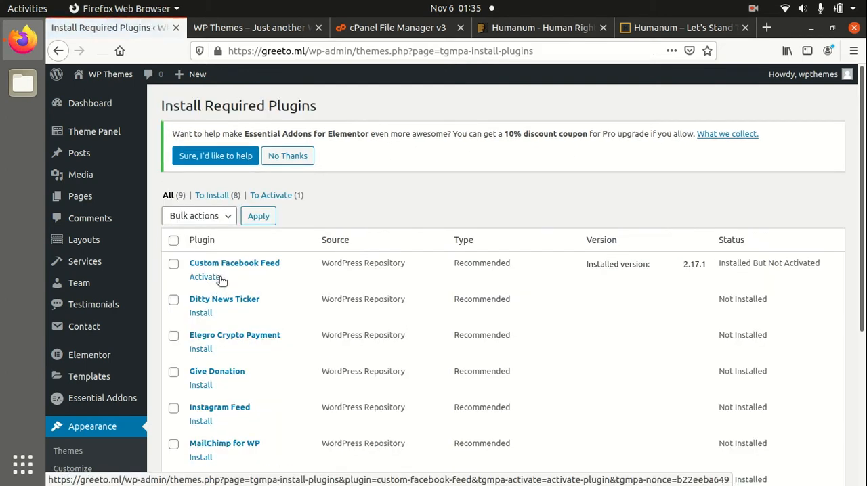
left_click(207, 278)
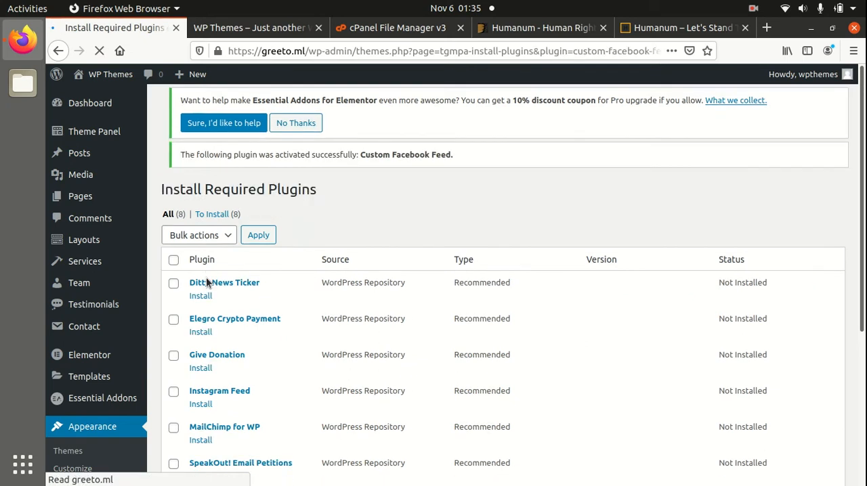
left_click(198, 316)
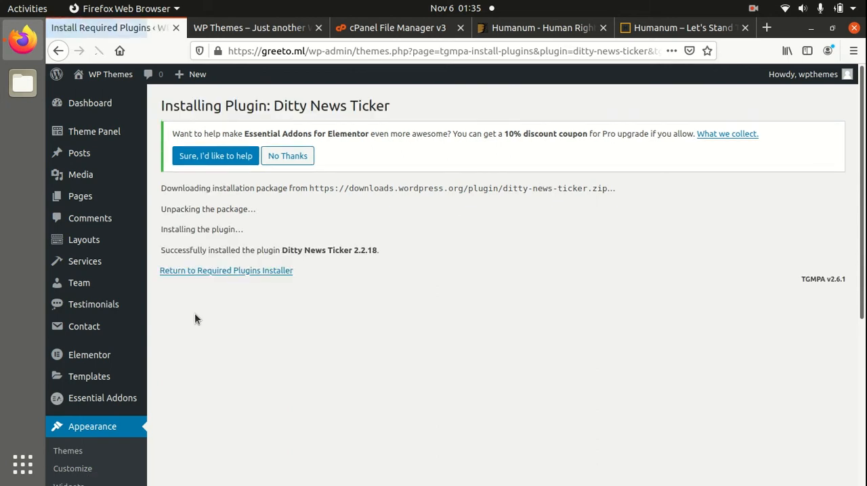
left_click(253, 271)
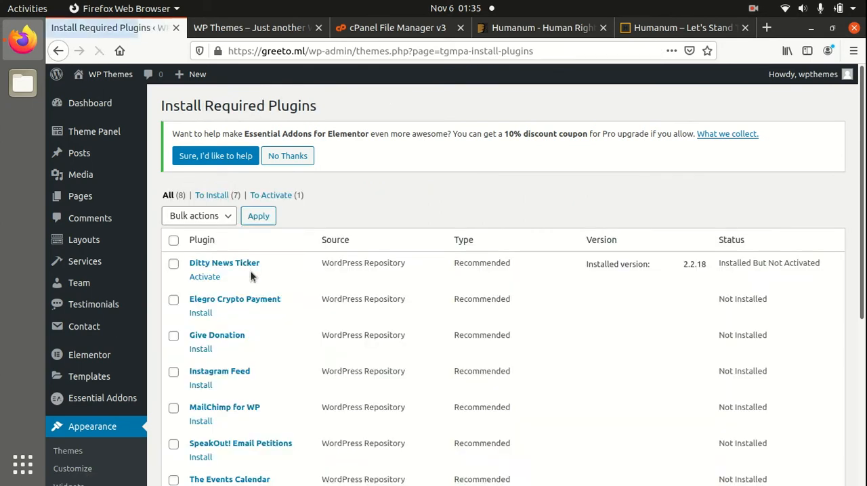
left_click(204, 277)
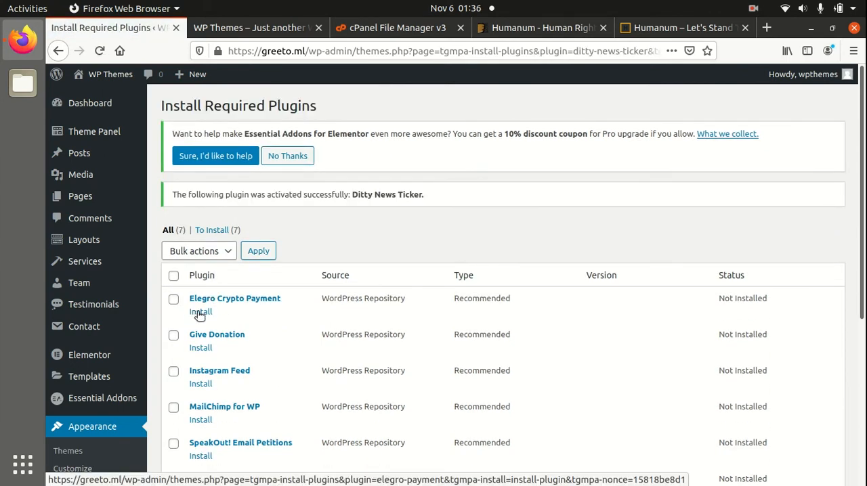
Install and activate Elegro Crypto Payment and Give Donation from the required plugins list.
left_click(199, 312)
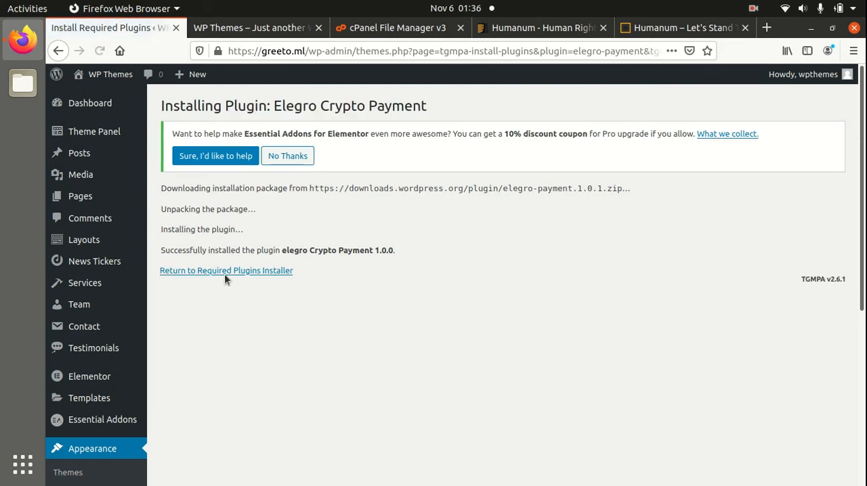
left_click(227, 273)
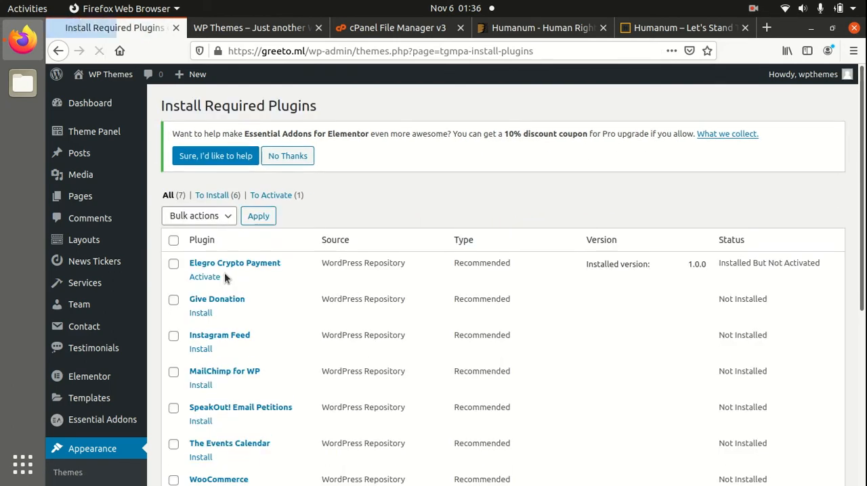
left_click(205, 278)
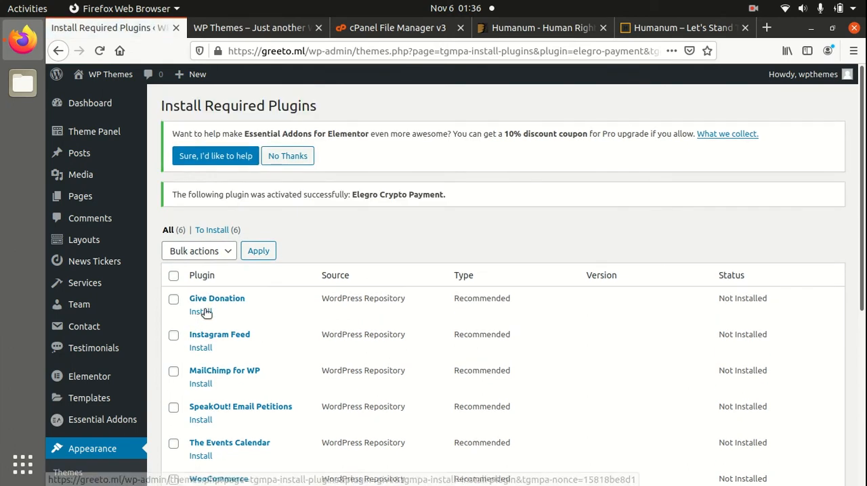
left_click(205, 311)
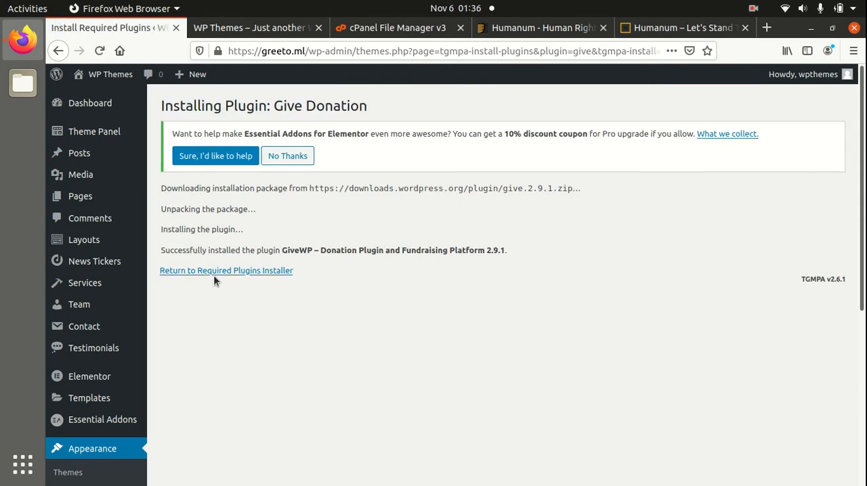
left_click(213, 271)
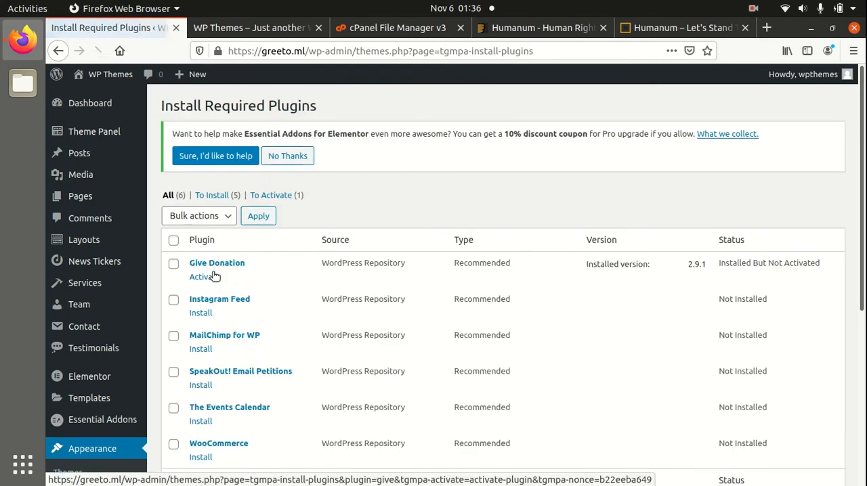
left_click(204, 276)
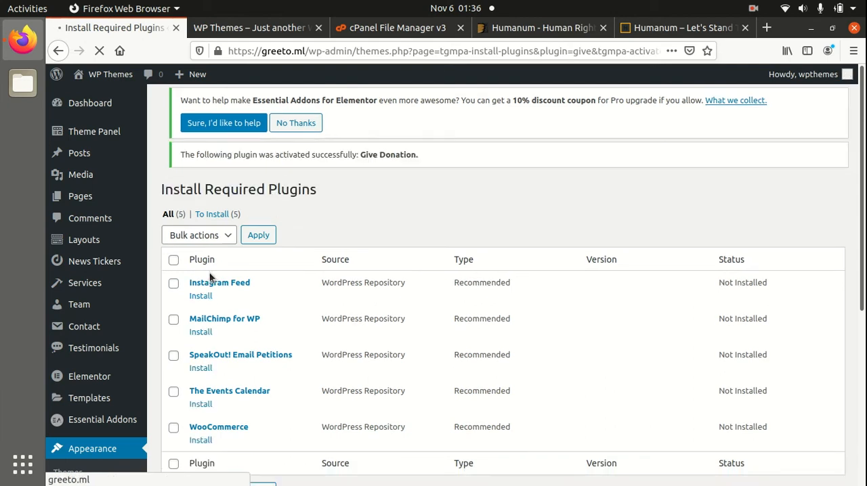
Try to install Instagram Feed from the required plugins list, and dismiss the GiveWP setup wizard.
scroll(331, 331, "down", 3)
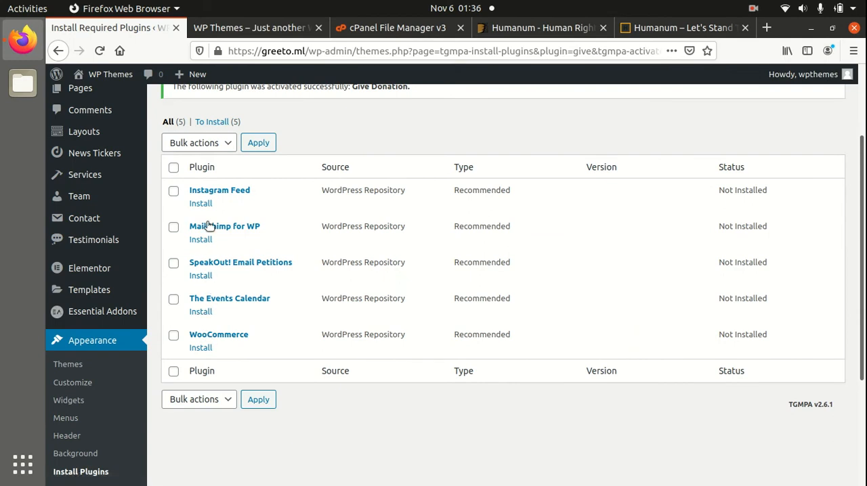
left_click(202, 204)
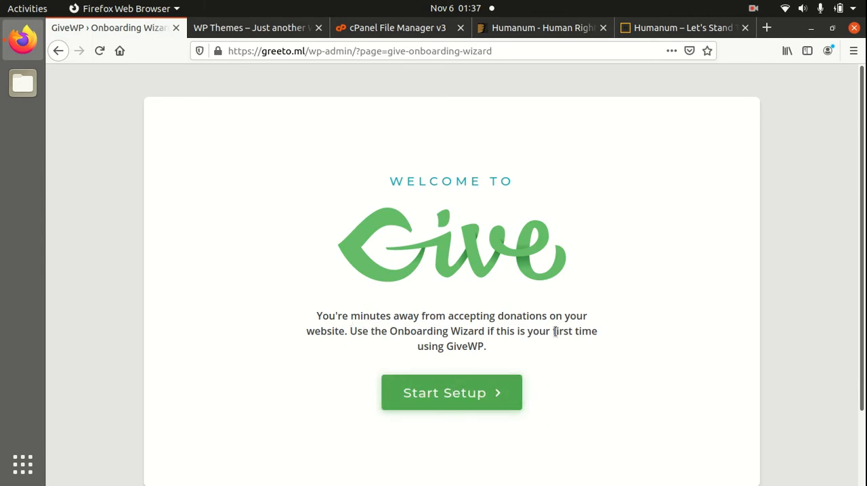
scroll(550, 325, "down", 3)
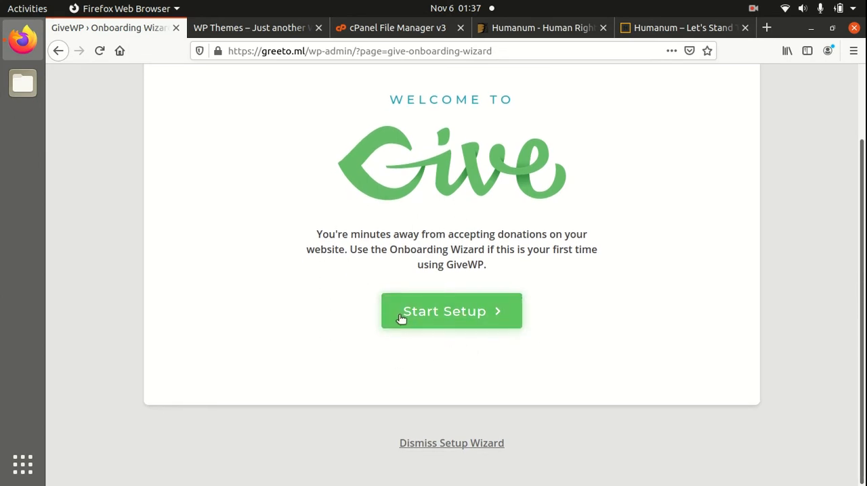
scroll(422, 344, "up", 2)
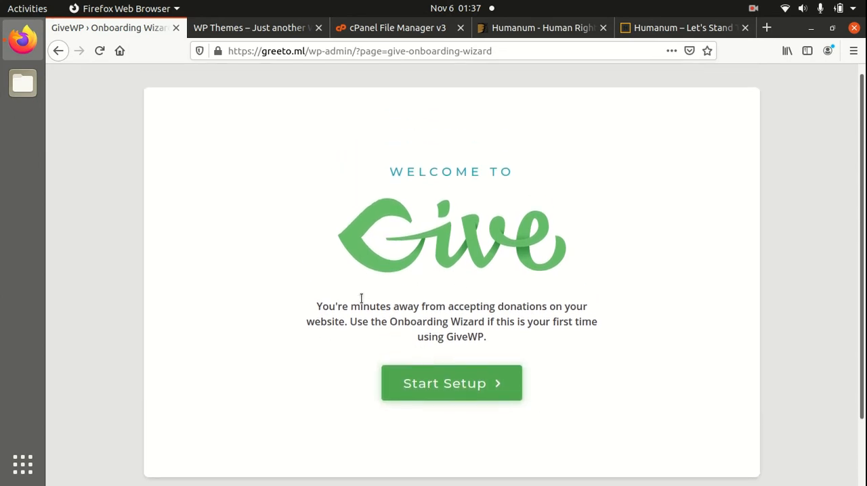
scroll(424, 279, "down", 2)
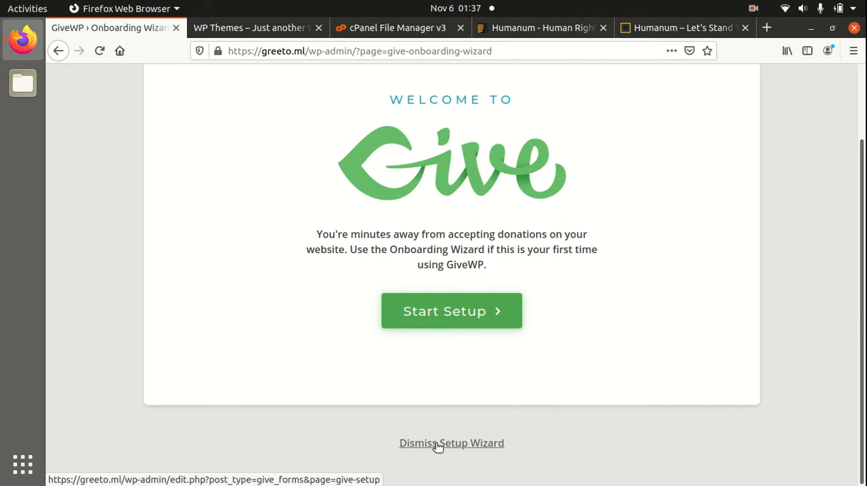
left_click(447, 447)
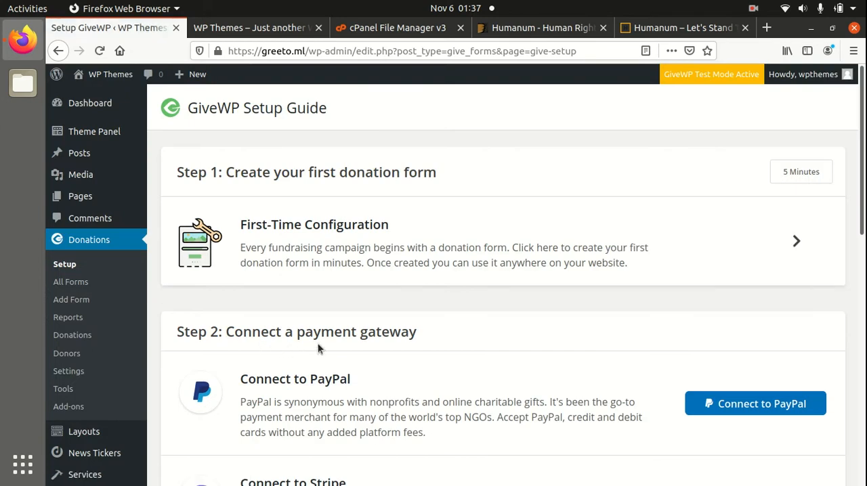
Skim the GiveWP Setup Guide and return to the Humanum Theme Dashboard.
scroll(411, 332, "down", 10)
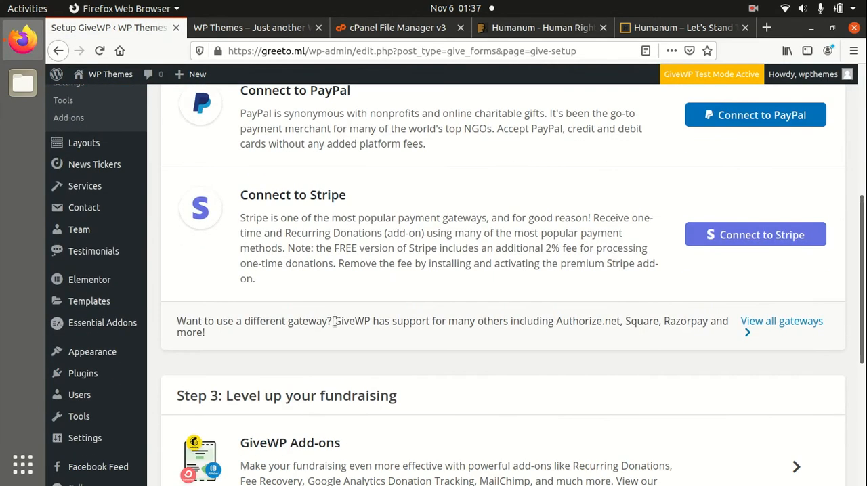
scroll(337, 322, "down", 5)
scroll(337, 321, "up", 15)
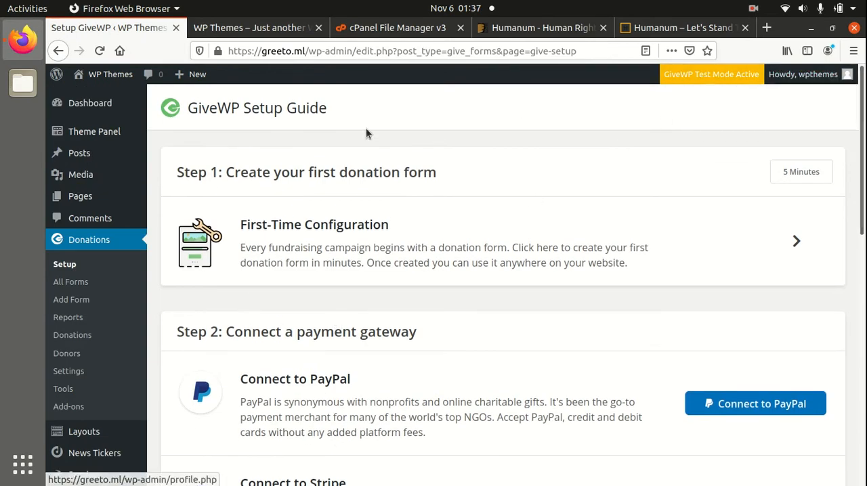
mouse_move(87, 112)
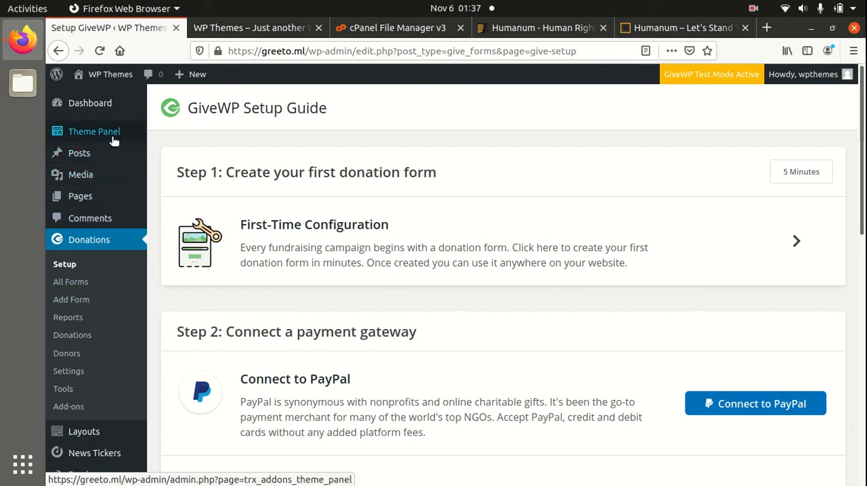
mouse_move(114, 142)
left_click(174, 134)
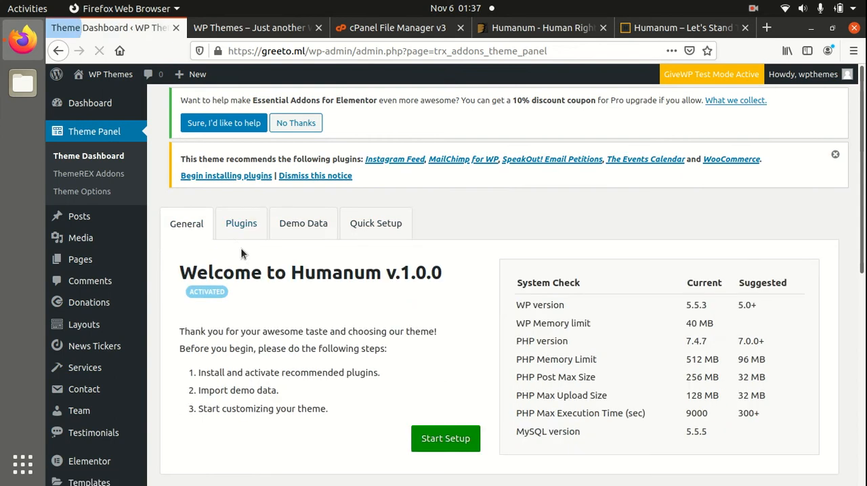
scroll(344, 271, "down", 6)
scroll(345, 271, "up", 1)
scroll(344, 271, "up", 4)
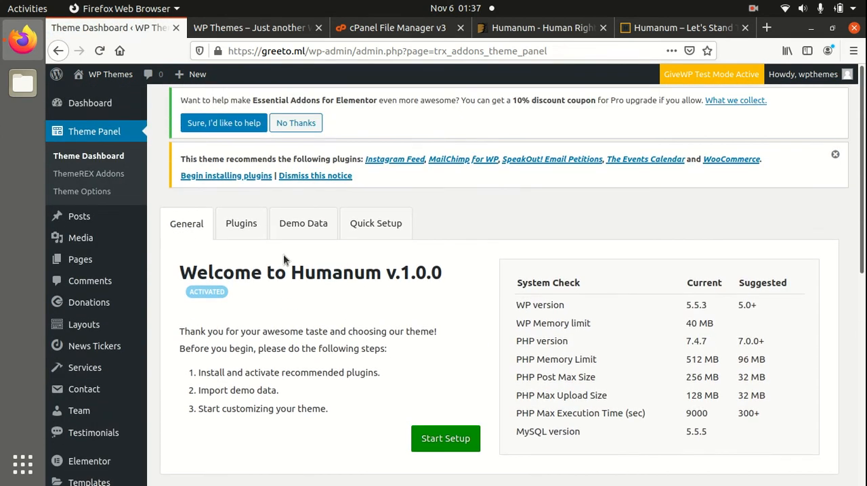
Bulk install and activate WooCommerce, Instagram Feed, MailChimp for WP, The Events Calendar and SpeakOut! Email Petitions from the Theme Dashboard.
left_click(238, 229)
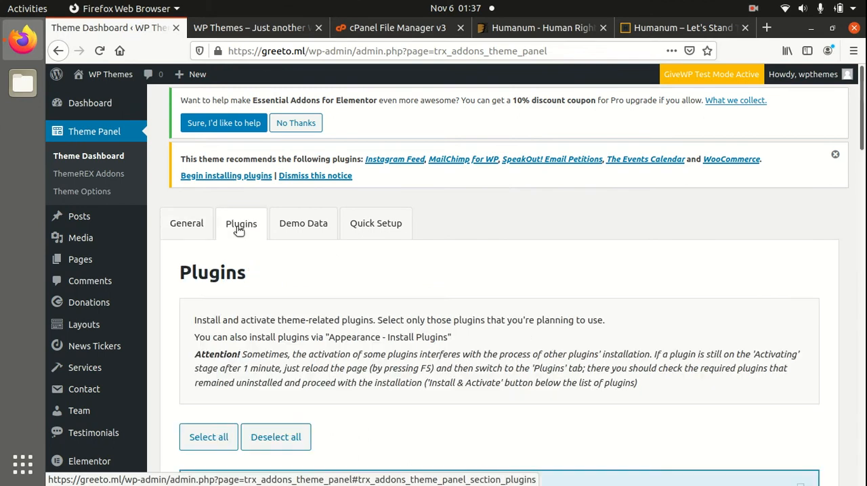
scroll(282, 273, "down", 4)
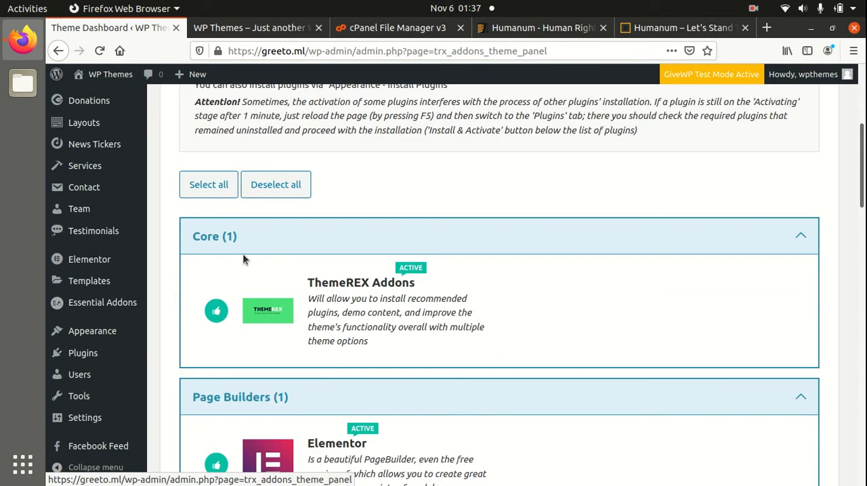
scroll(291, 304, "down", 2)
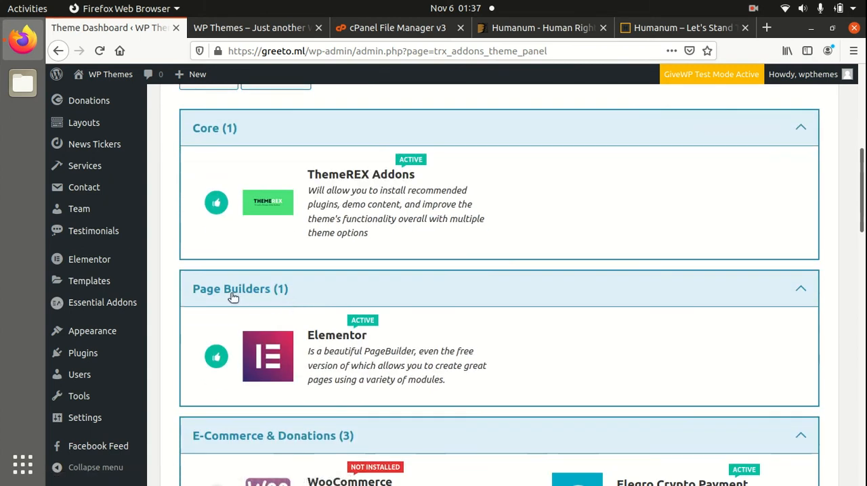
scroll(389, 293, "down", 2)
scroll(354, 284, "down", 2)
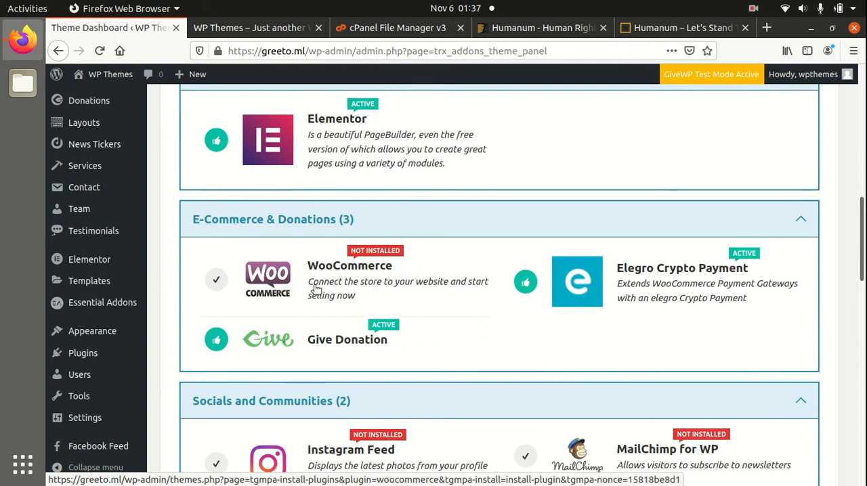
scroll(315, 288, "down", 3)
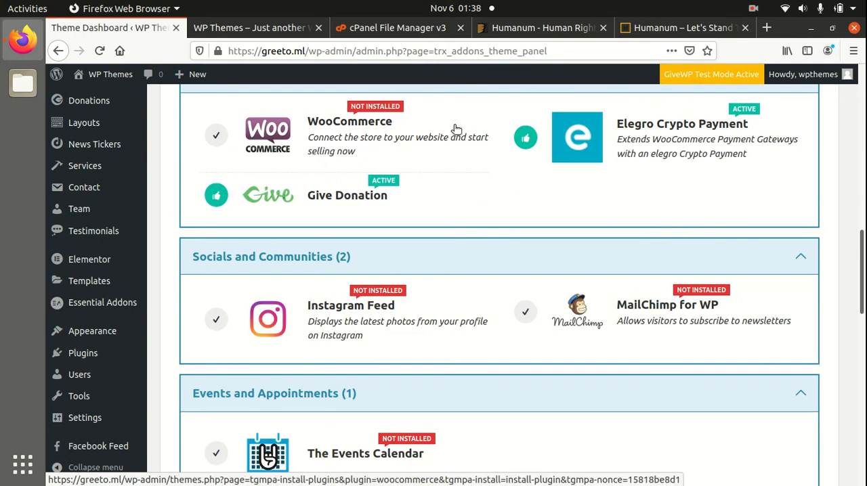
scroll(369, 247, "down", 1)
scroll(332, 256, "down", 1)
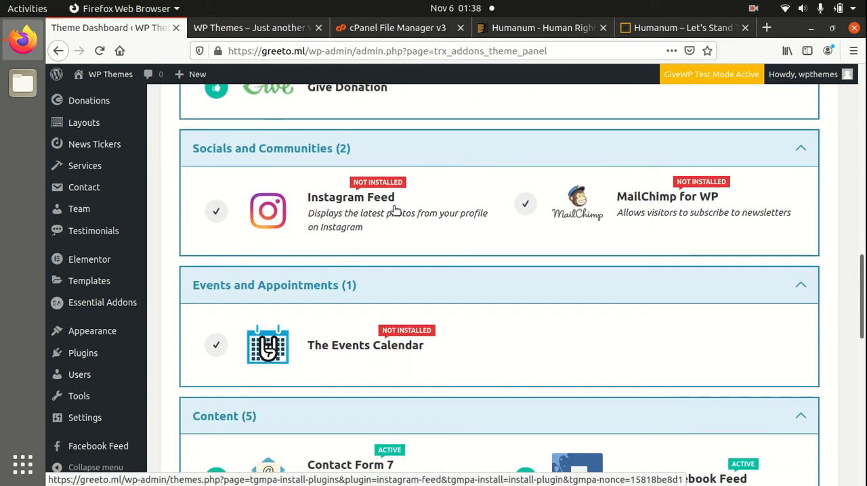
scroll(396, 210, "up", 1)
scroll(396, 210, "up", 3)
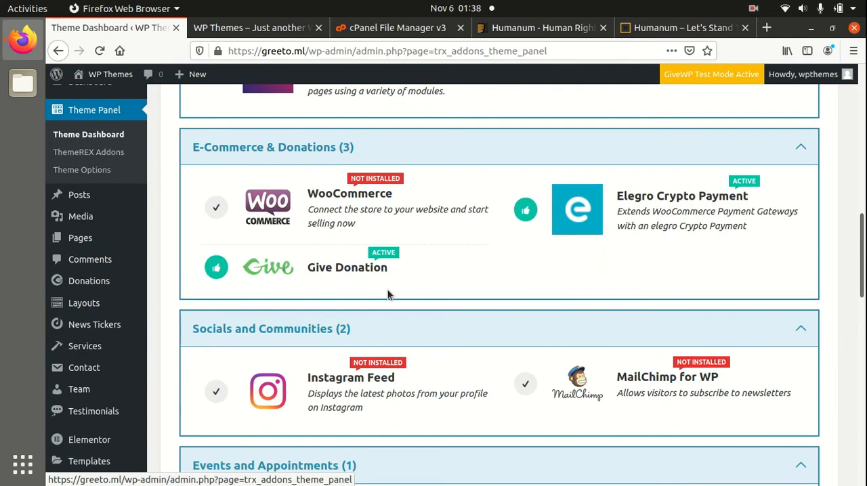
scroll(718, 347, "down", 5)
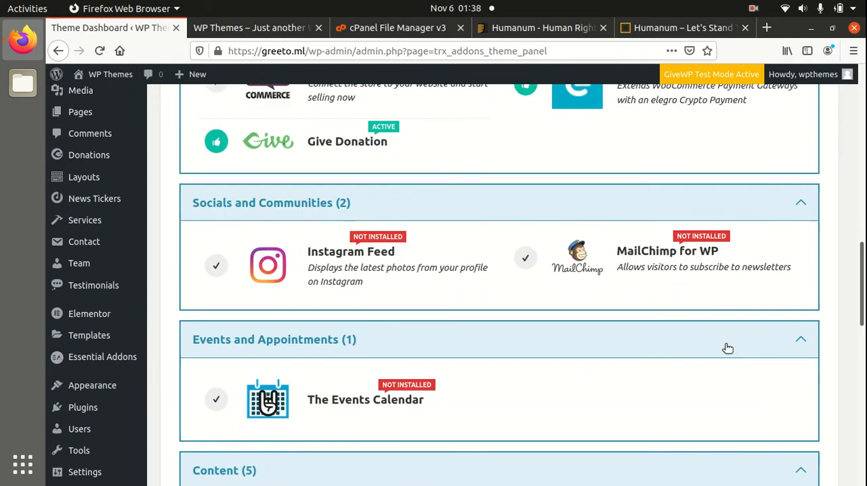
scroll(515, 307, "down", 3)
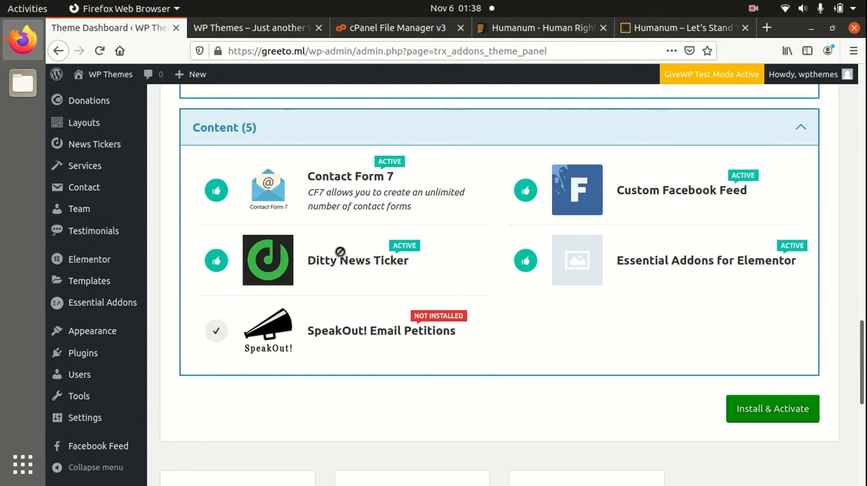
left_click(761, 413)
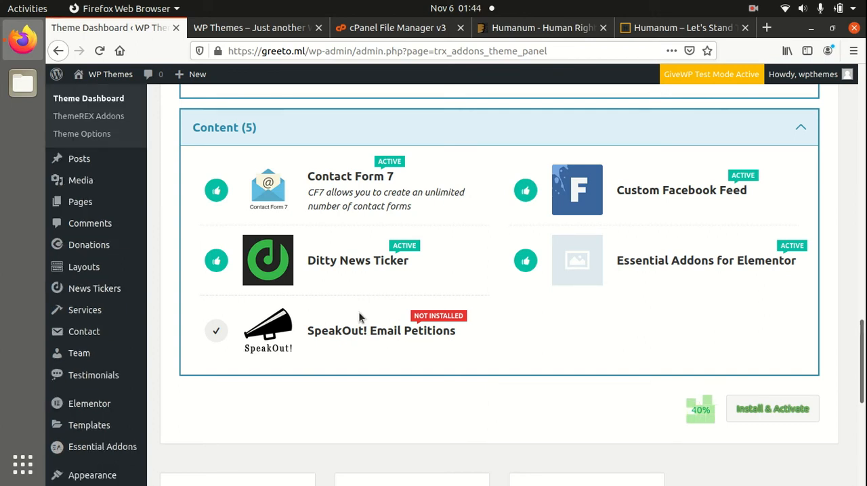
Check the plugin installation progress and the instructions for stalled activations, and reload the Theme Dashboard.
scroll(372, 325, "up", 3)
scroll(610, 395, "up", 10)
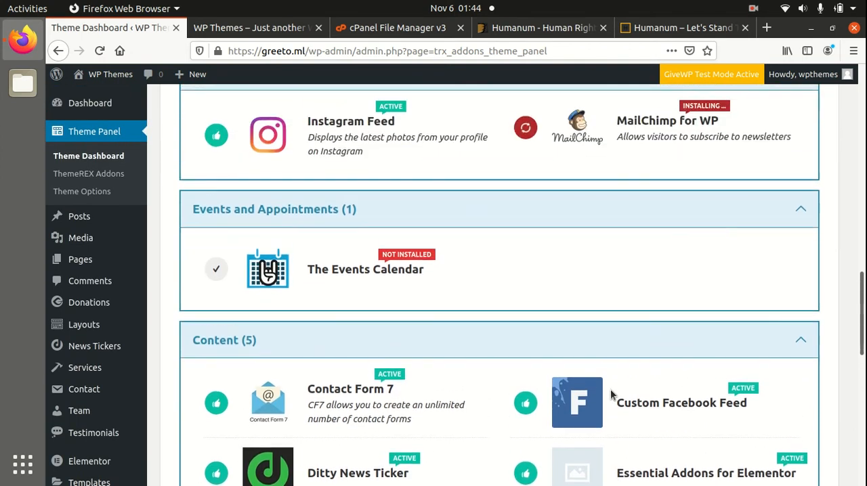
scroll(610, 395, "up", 5)
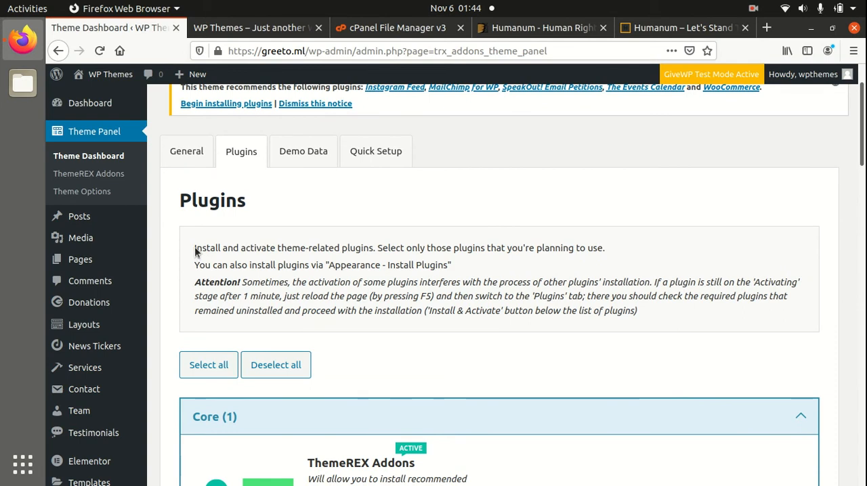
left_click_drag(195, 250, 384, 250)
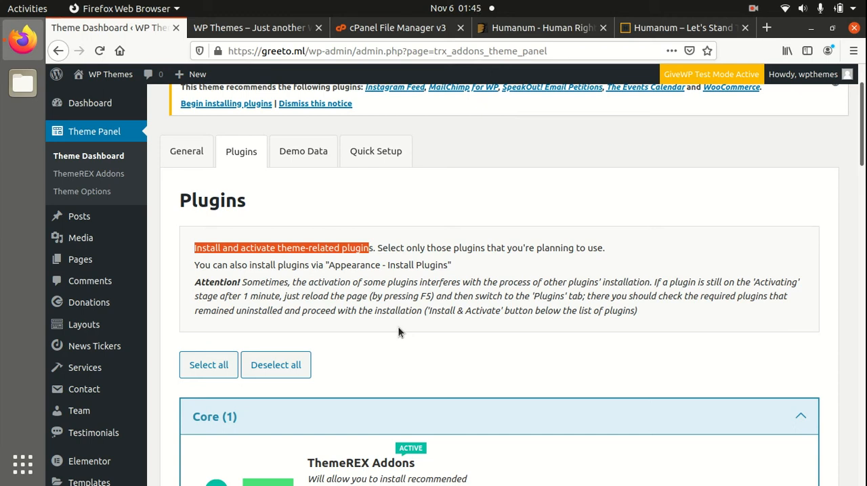
key("F5")
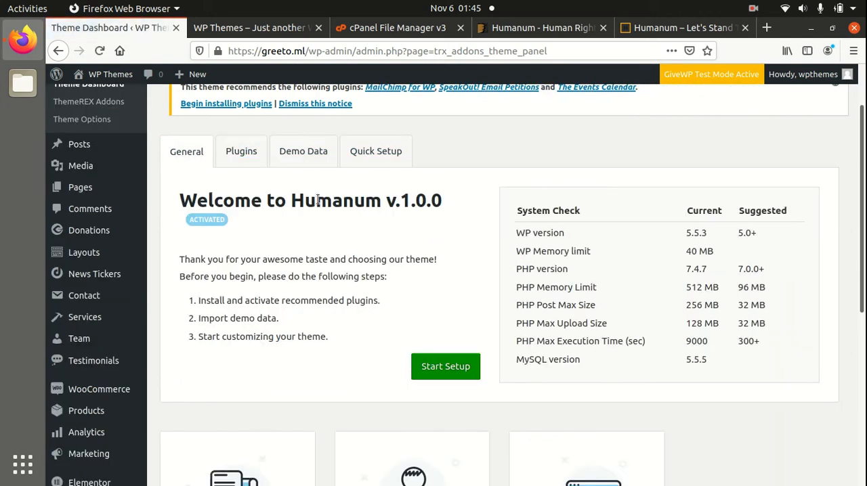
Check the installation status of each plugin in the Theme Dashboard's plugin list, from Core through SpeakOut! Email Petitions.
scroll(352, 290, "down", 3)
scroll(351, 291, "up", 3)
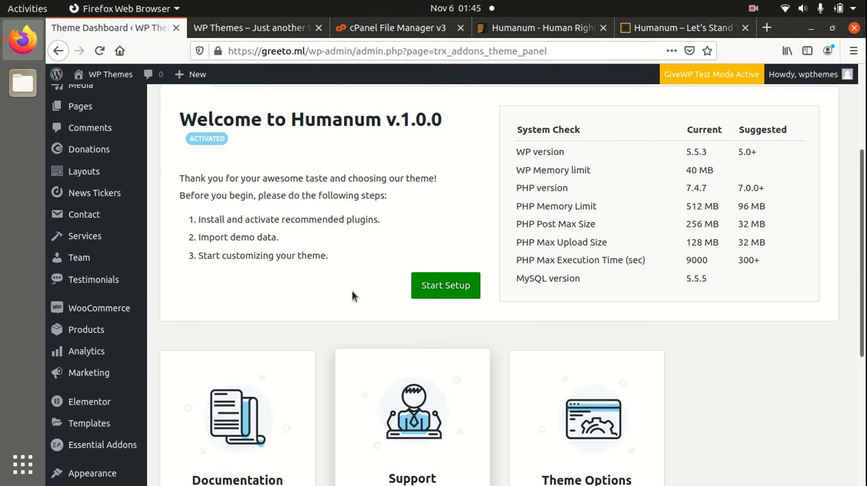
left_click(258, 153)
scroll(449, 298, "down", 5)
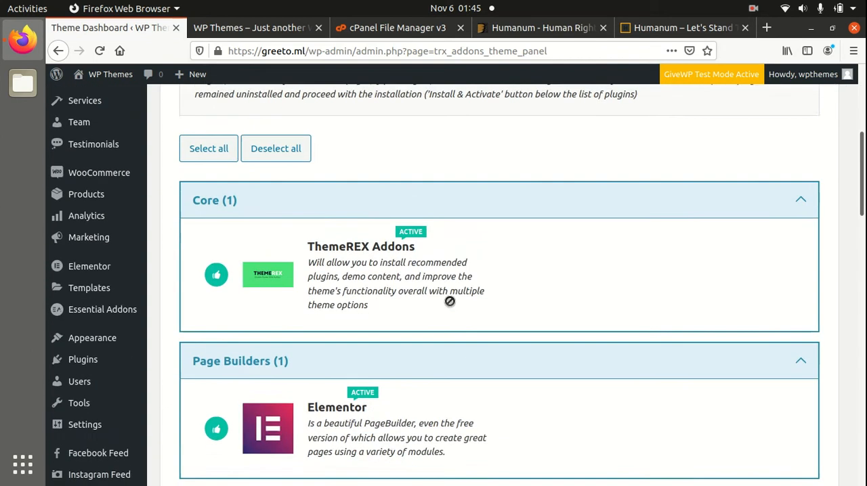
scroll(352, 279, "down", 5)
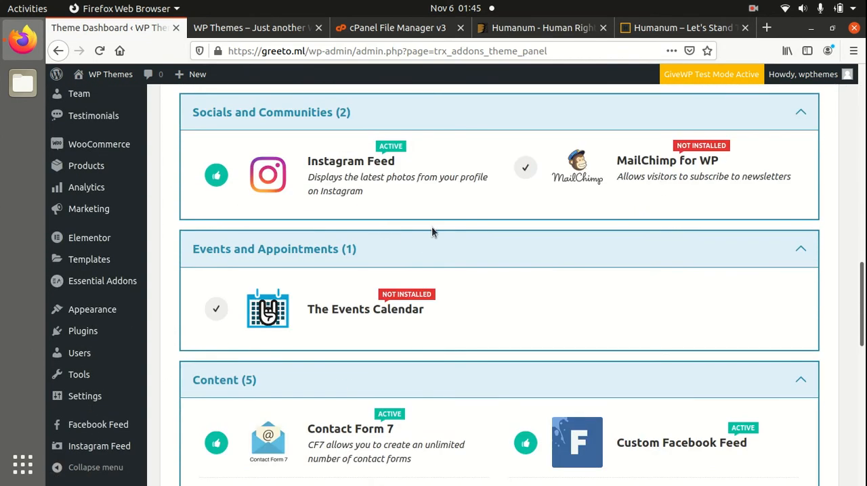
scroll(429, 230, "down", 1)
scroll(437, 233, "down", 5)
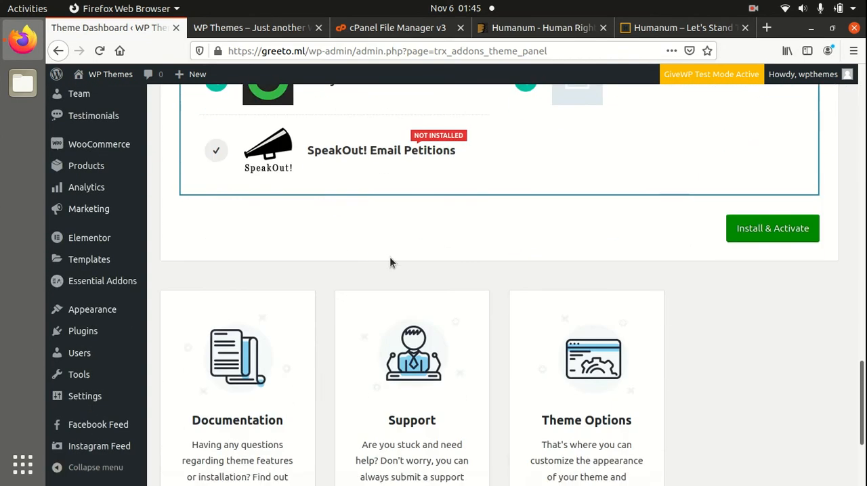
scroll(391, 261, "up", 2)
scroll(391, 262, "up", 7)
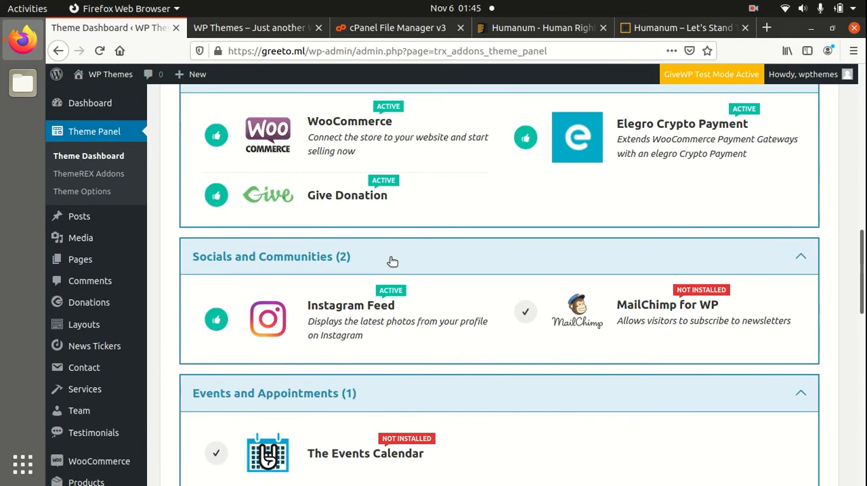
scroll(391, 261, "up", 10)
scroll(390, 258, "up", 3)
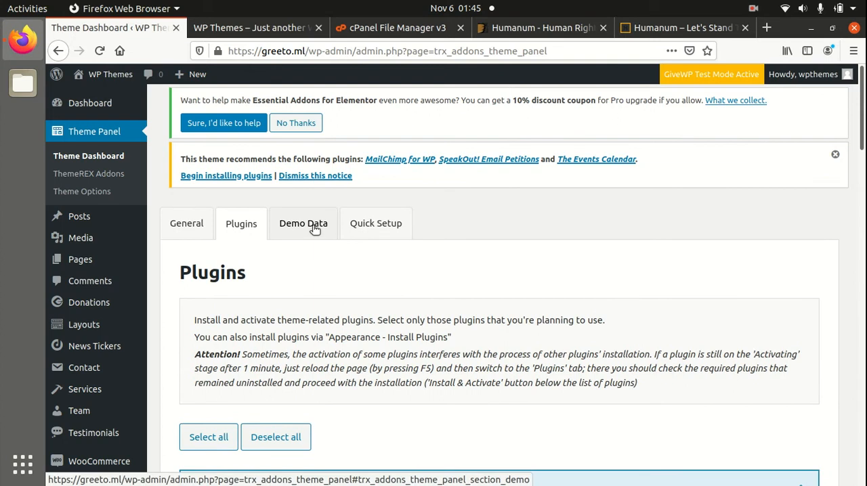
Choose the full import mode for the theme's demo data and accept the erasure of old data.
left_click(314, 230)
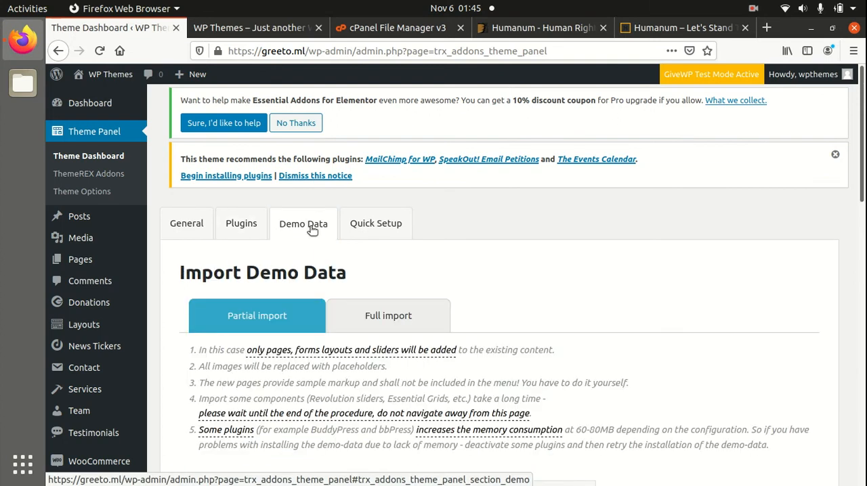
scroll(327, 296, "down", 3)
scroll(327, 298, "down", 1)
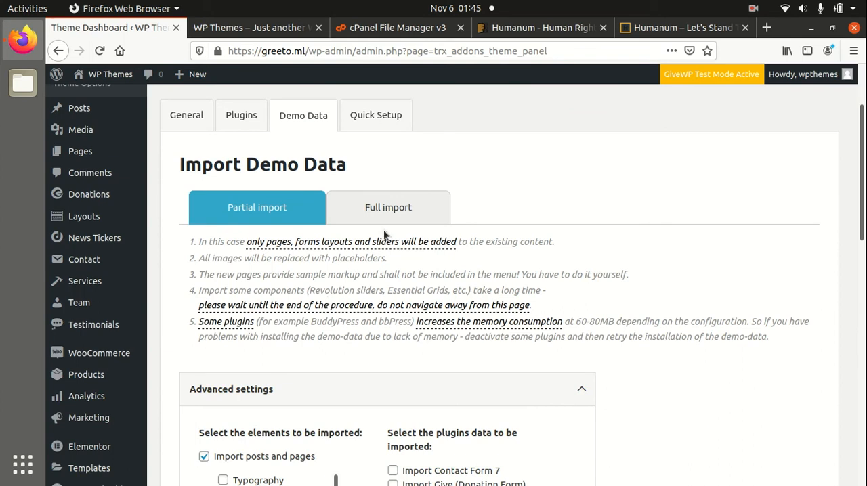
scroll(377, 295, "down", 4)
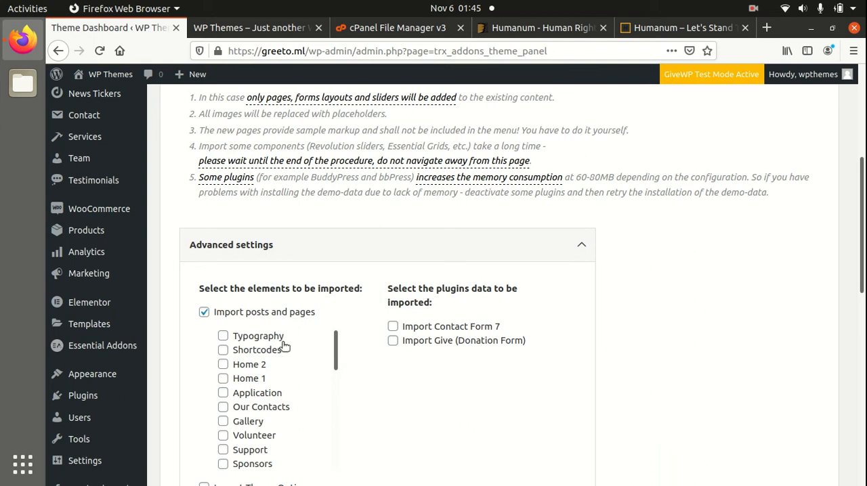
scroll(283, 339, "up", 6)
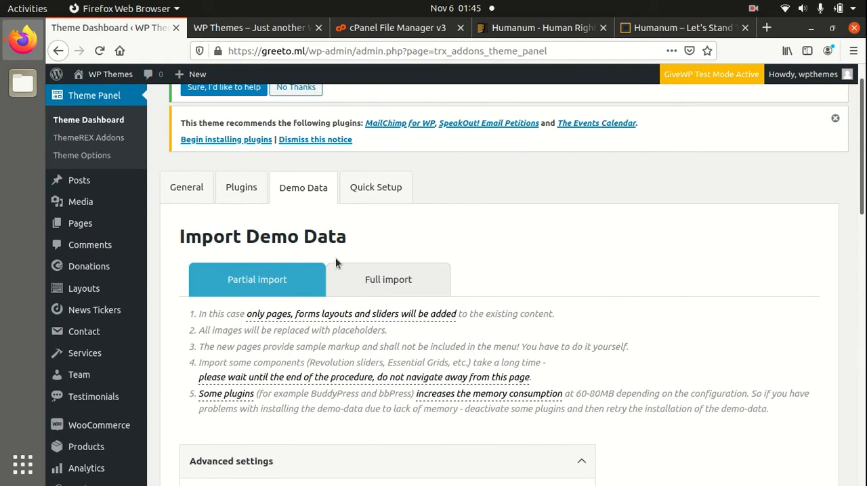
left_click(375, 285)
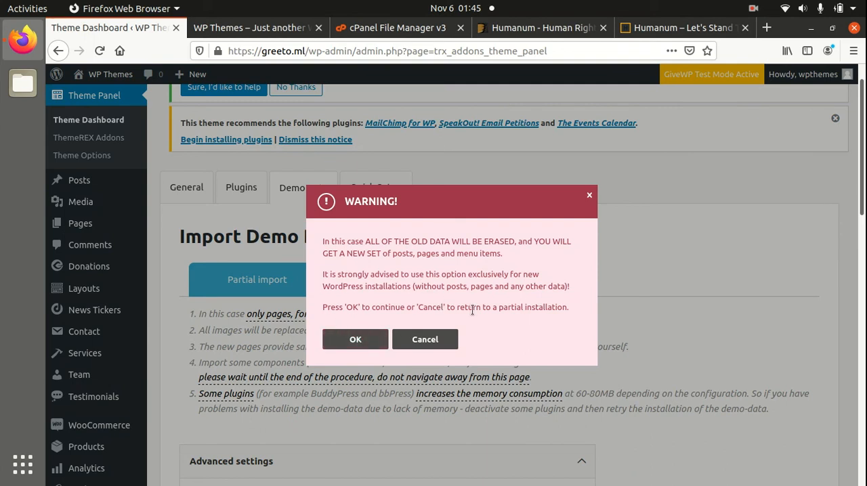
left_click(352, 342)
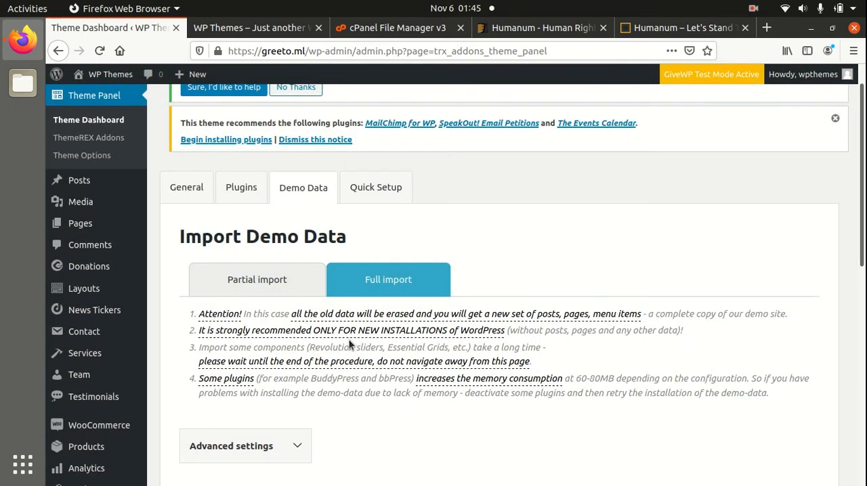
Run the full demo data import with all content elements and plugin data included in the advanced settings.
scroll(349, 342, "down", 4)
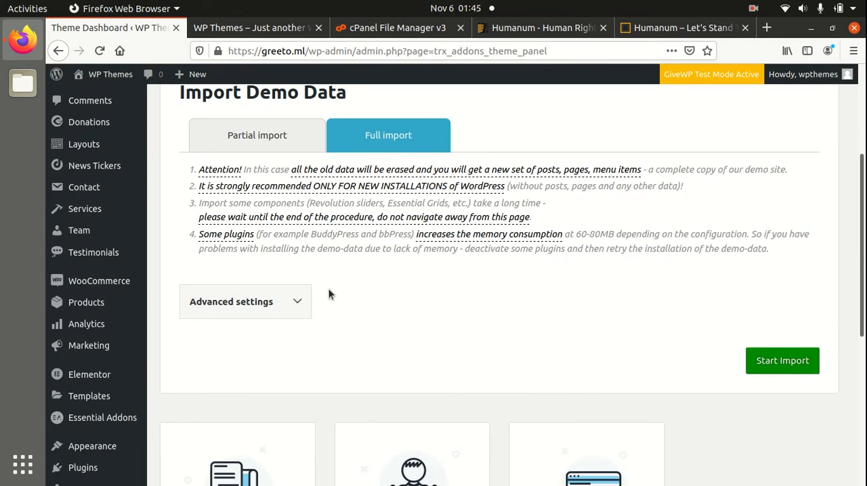
left_click(300, 306)
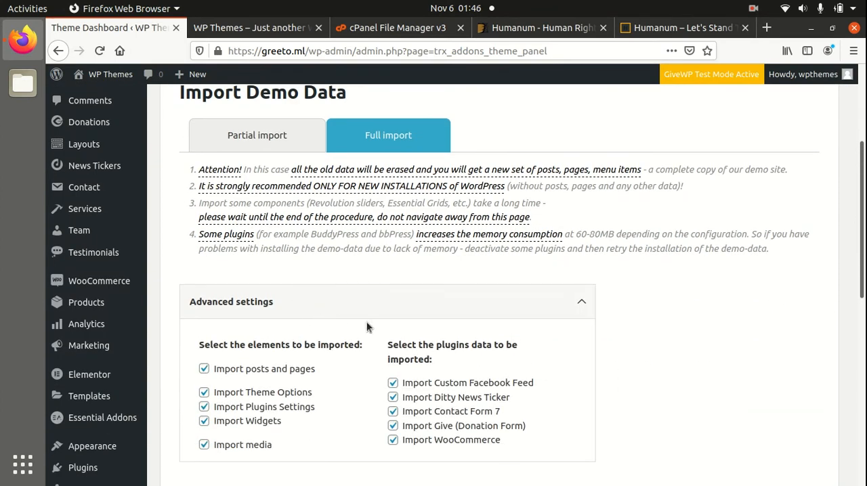
scroll(354, 324, "down", 4)
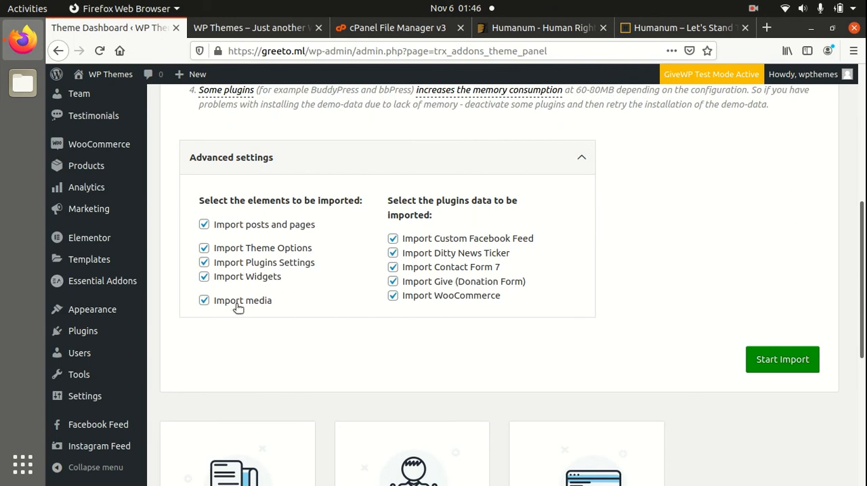
scroll(444, 298, "up", 2)
scroll(650, 313, "down", 4)
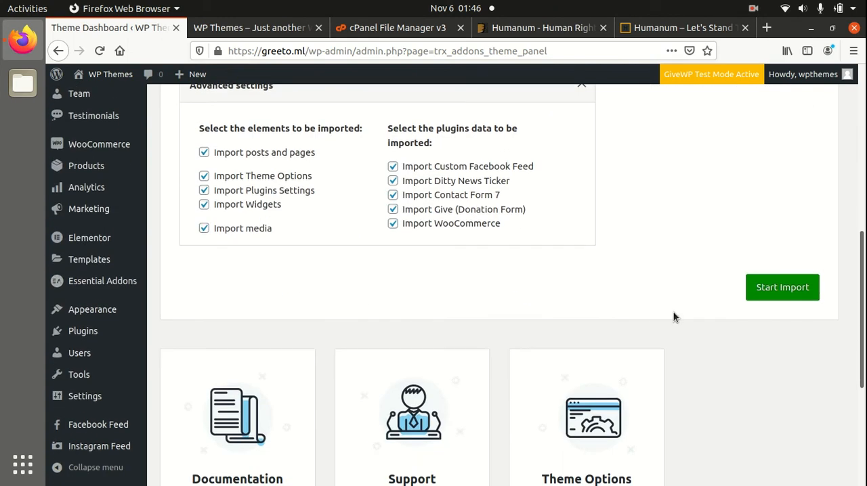
scroll(720, 291, "up", 3)
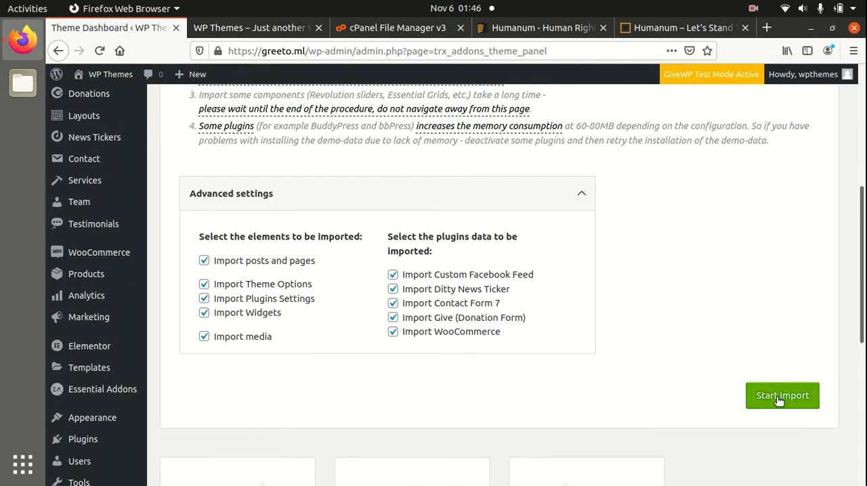
left_click(779, 396)
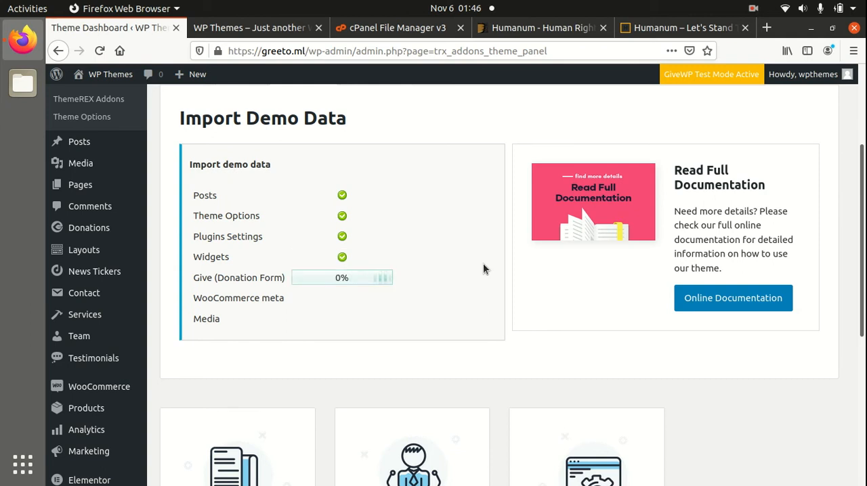
scroll(480, 270, "down", 1)
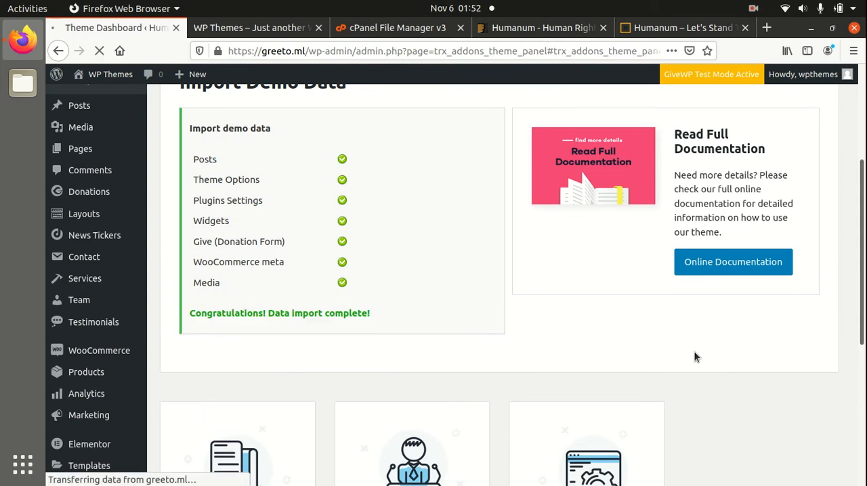
Review the Quick Setup options for theme colors, logo, layout and posts page.
scroll(621, 355, "down", 4)
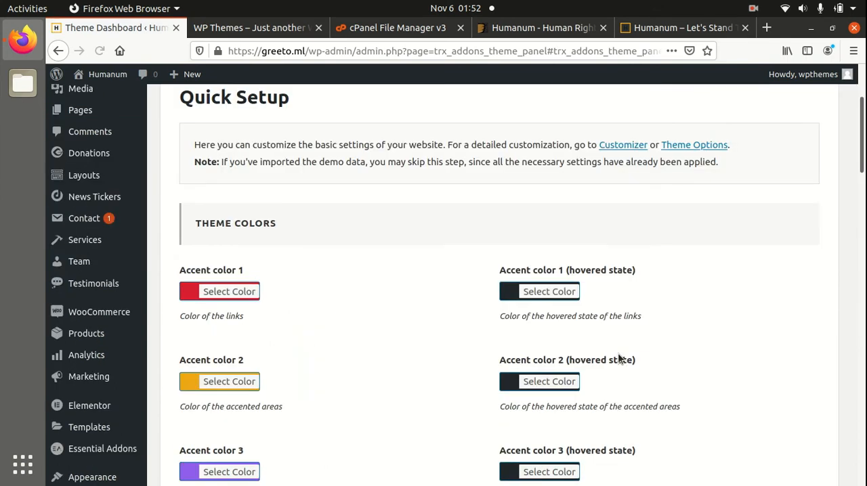
scroll(440, 333, "down", 6)
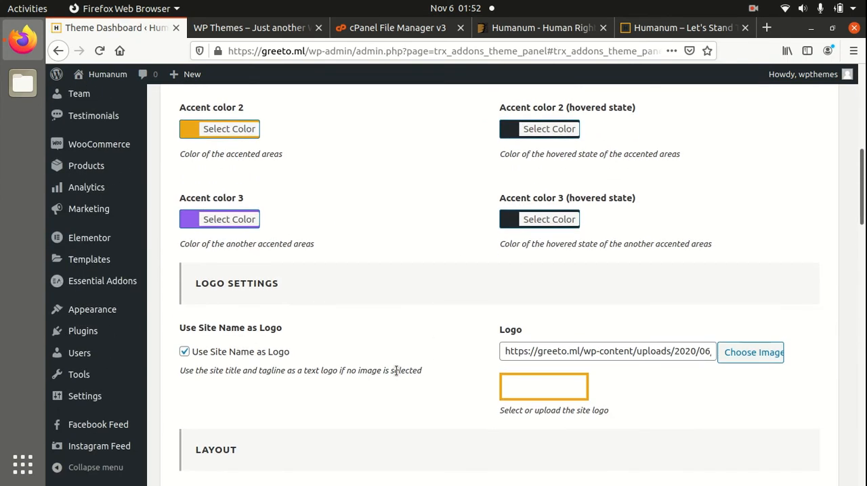
mouse_move(542, 393)
scroll(624, 423, "down", 4)
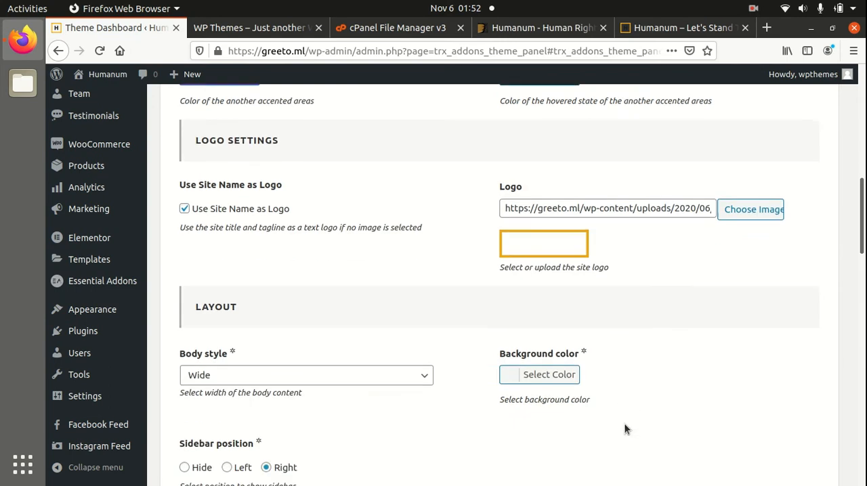
scroll(543, 420, "down", 5)
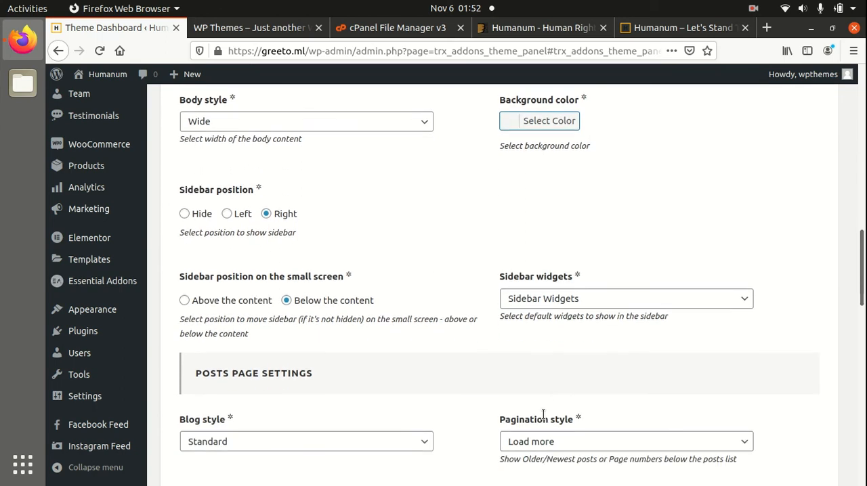
scroll(543, 420, "up", 6)
scroll(544, 420, "up", 4)
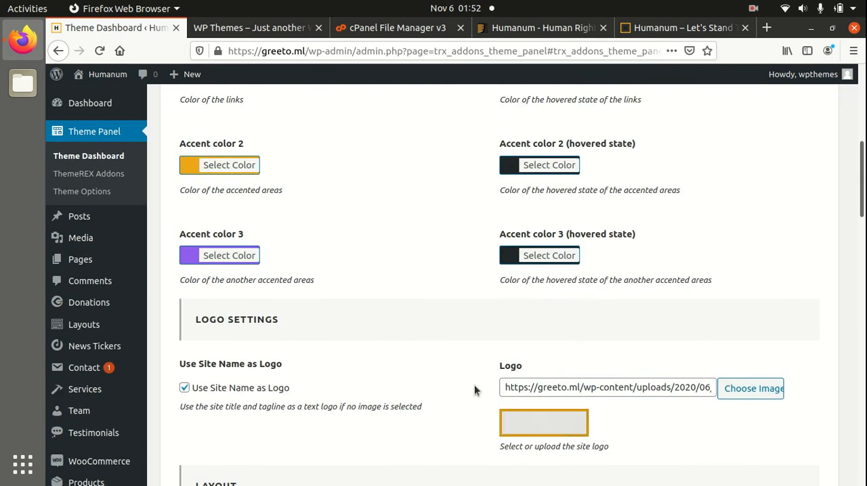
scroll(393, 332, "up", 10)
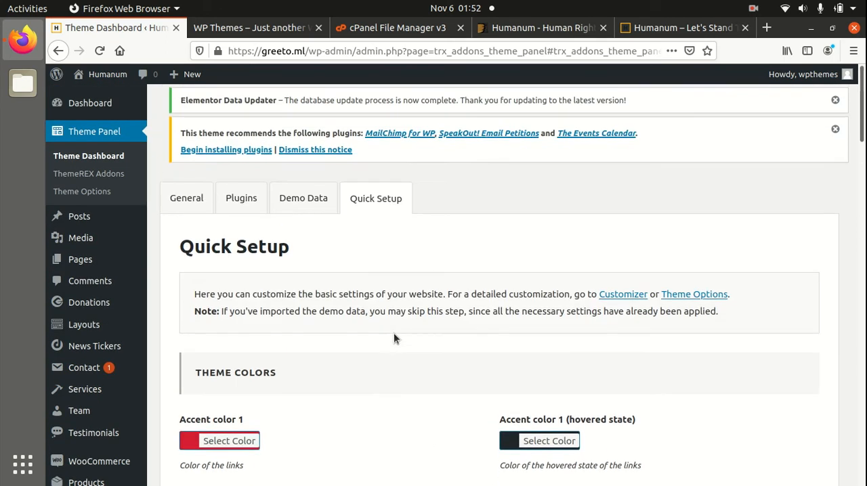
scroll(393, 333, "down", 11)
scroll(394, 332, "up", 9)
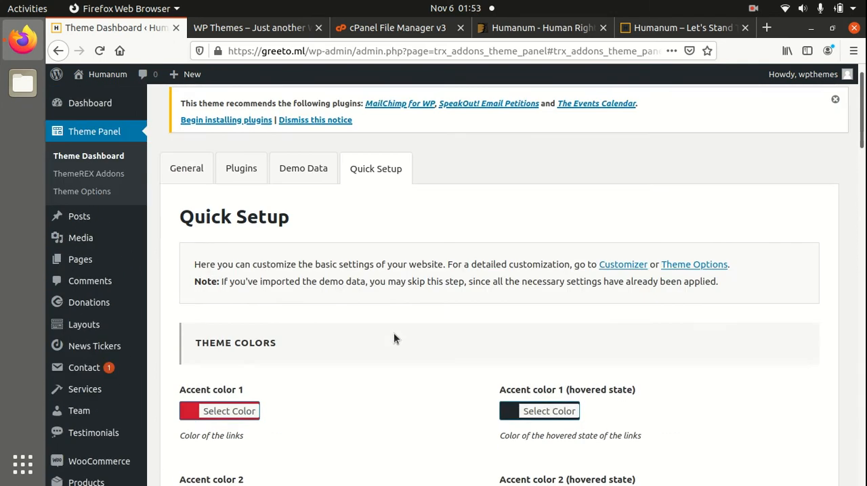
Save the Quick Setup options with their existing values and check the top of the page for the result.
scroll(394, 333, "down", 5)
scroll(394, 333, "down", 20)
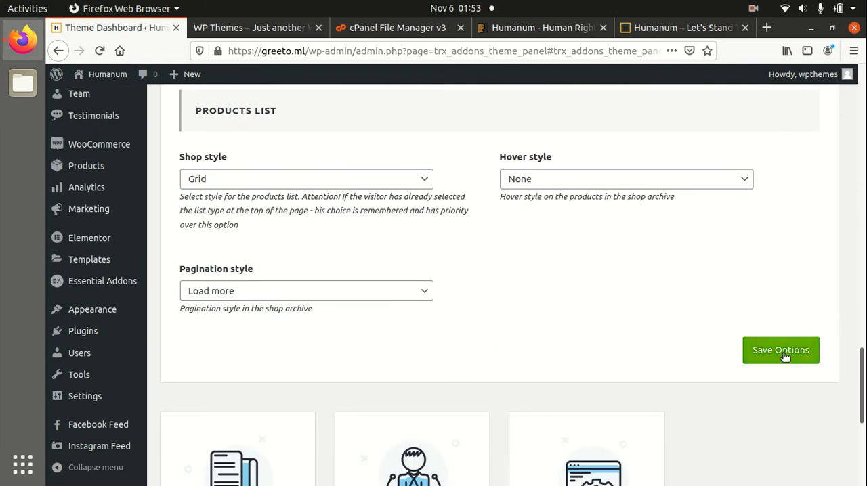
left_click(782, 353)
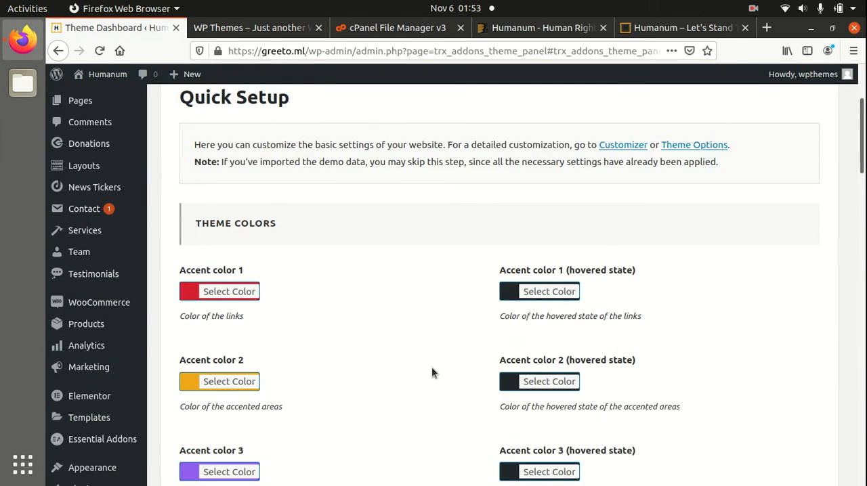
scroll(431, 367, "up", 3)
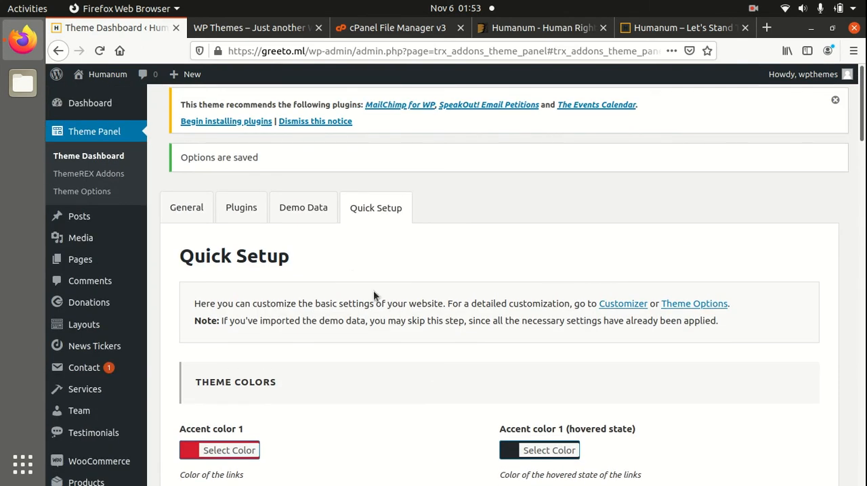
scroll(447, 349, "down", 3)
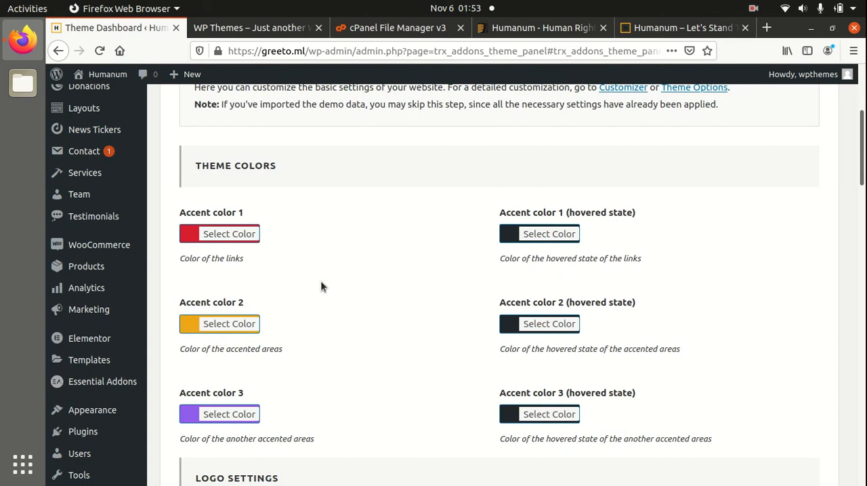
Open the greeto.ml site in a new tab, close the old WP Themes tab and check the imported homepage.
mouse_move(101, 74)
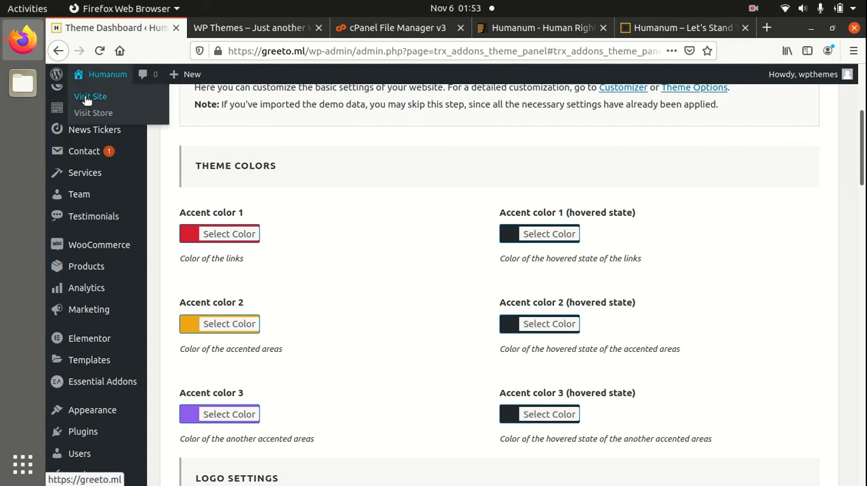
middle_click(86, 100)
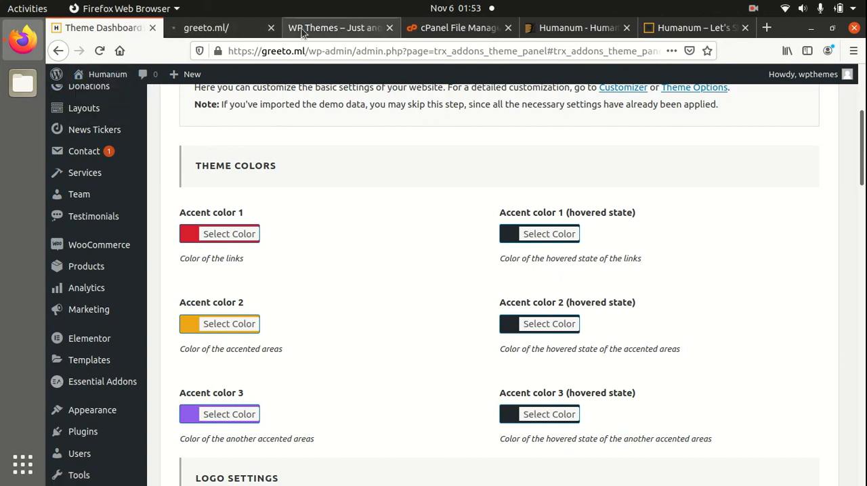
left_click(390, 27)
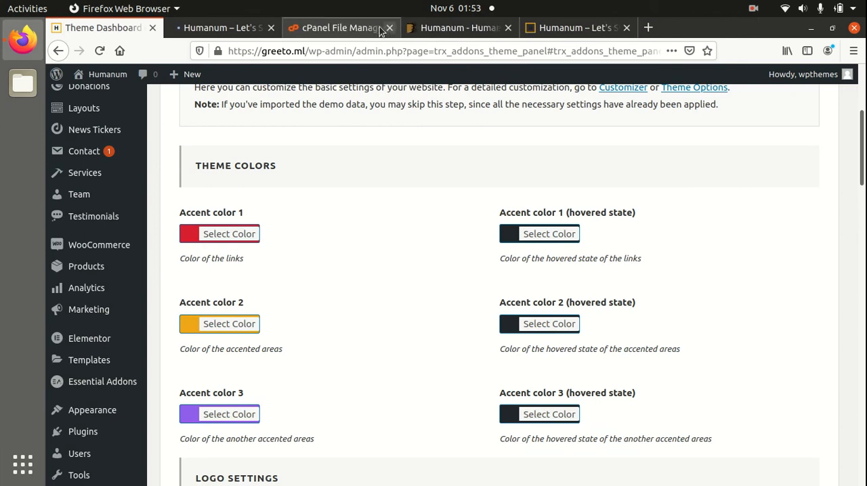
left_click(232, 33)
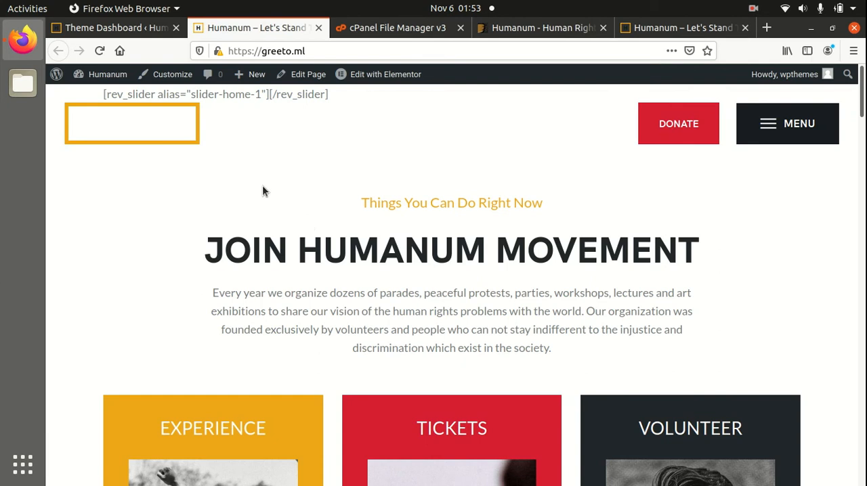
scroll(318, 179, "down", 5)
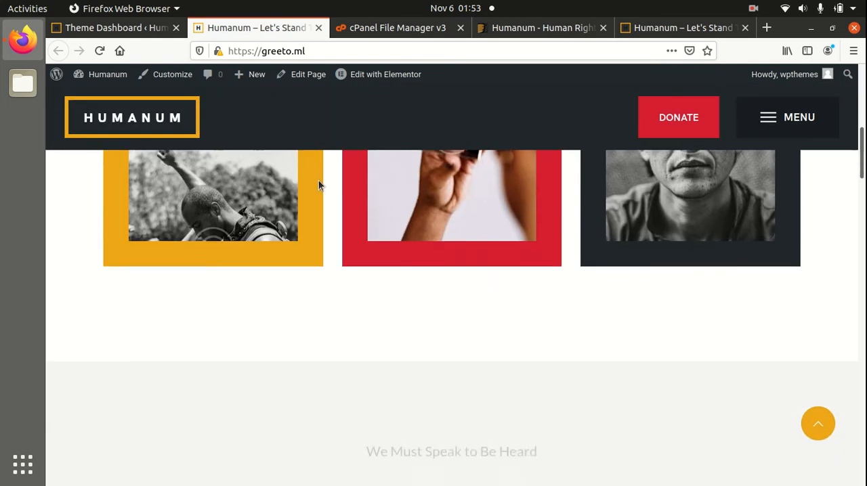
scroll(319, 180, "up", 5)
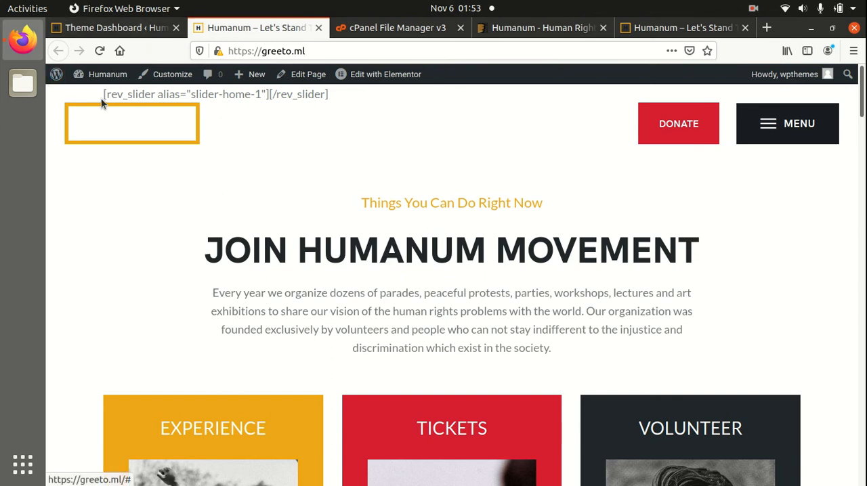
In the Files app, extract revslider.zip inside the Desktop's humanum/plugins folder and look through the extracted folder.
left_click(25, 95)
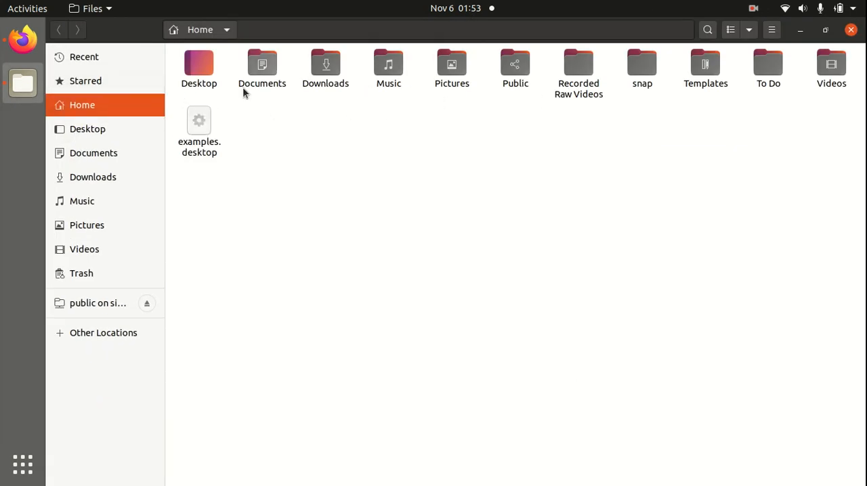
left_click(84, 131)
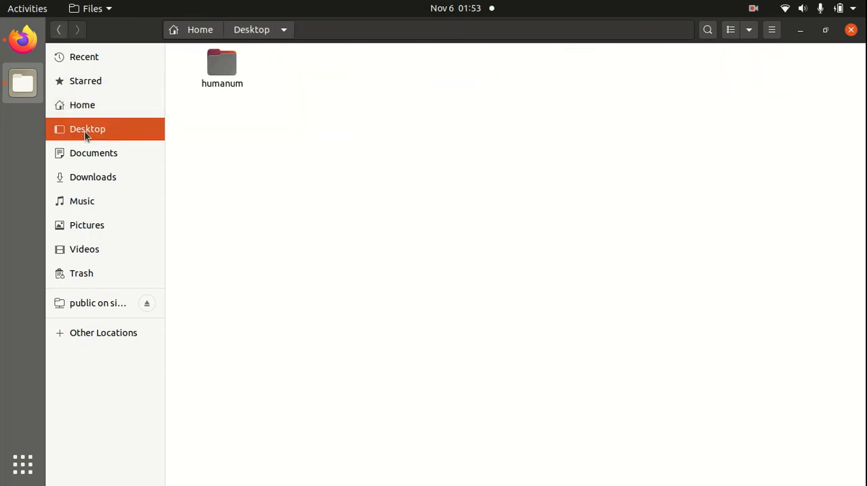
double_click(219, 65)
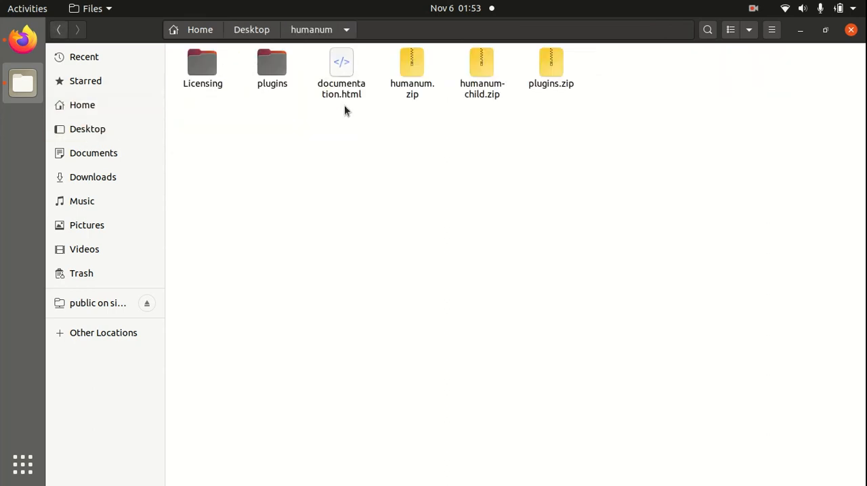
double_click(279, 75)
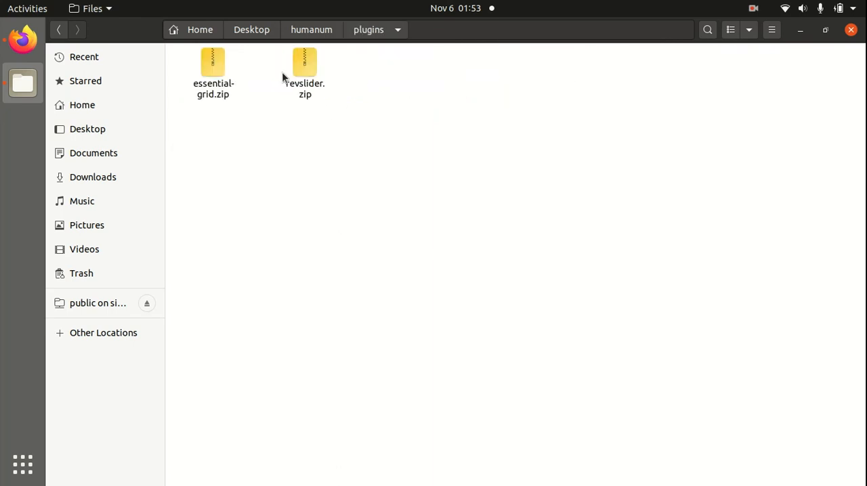
left_click(303, 70)
right_click(303, 70)
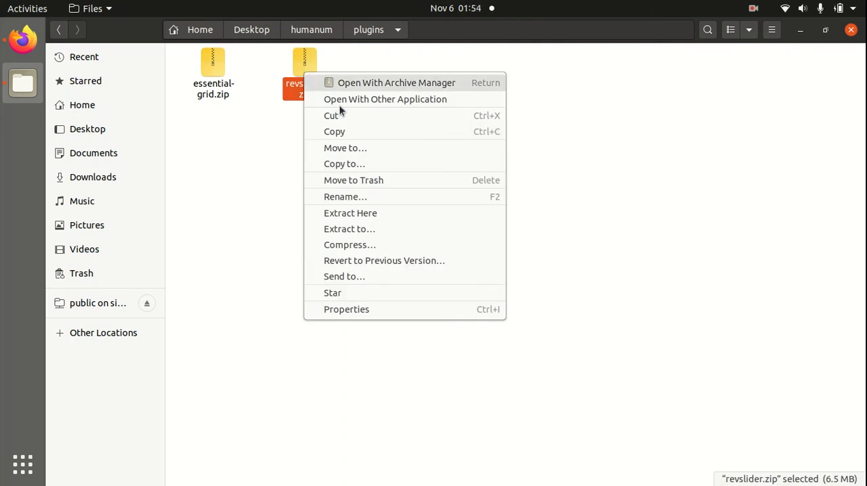
left_click(361, 215)
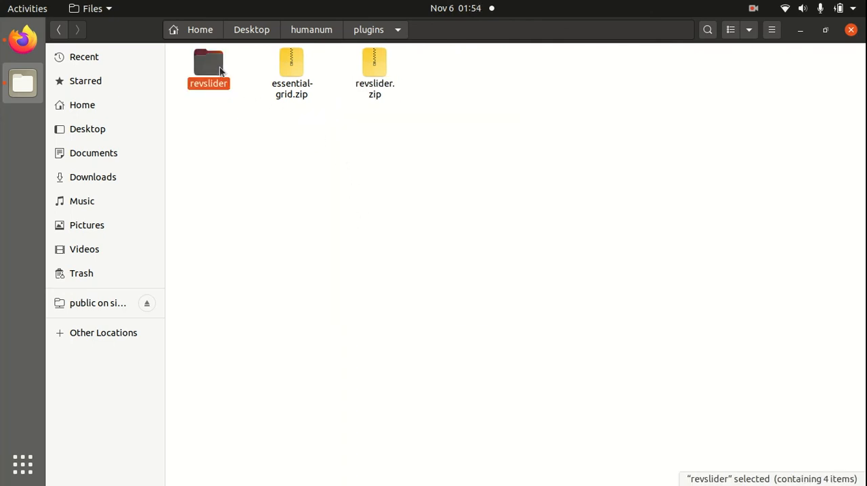
double_click(218, 69)
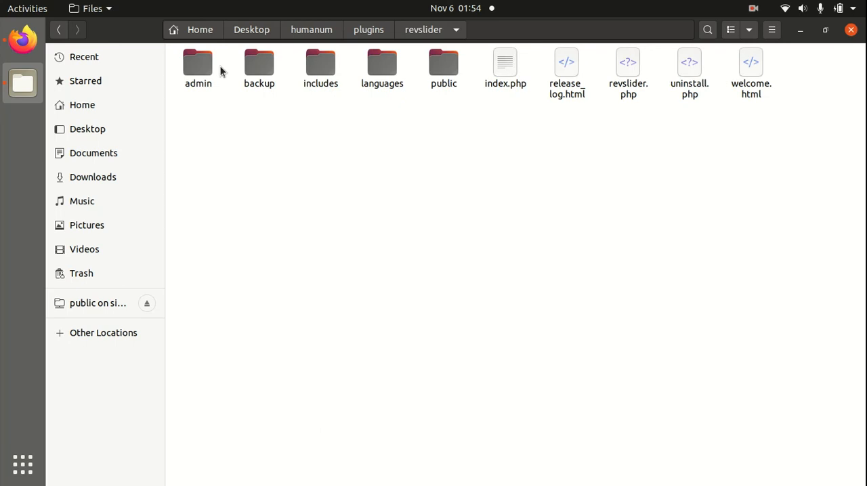
left_click(376, 32)
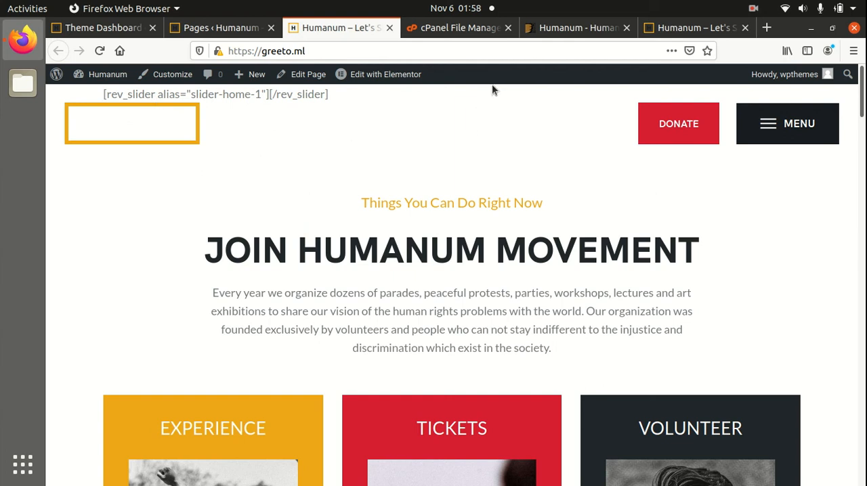
Compare the greeto.ml homepage with the original Humanum demo at human-rights.themerex.net, including its header slider and content sections.
scroll(338, 261, "down", 10)
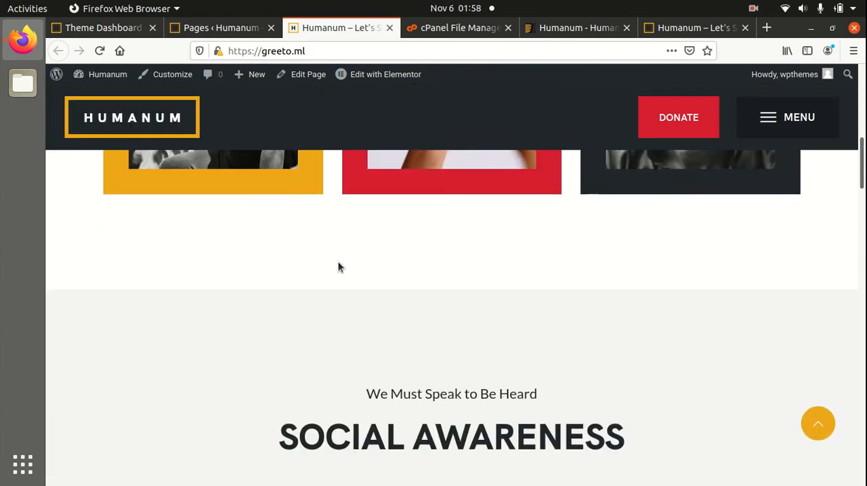
left_click(694, 28)
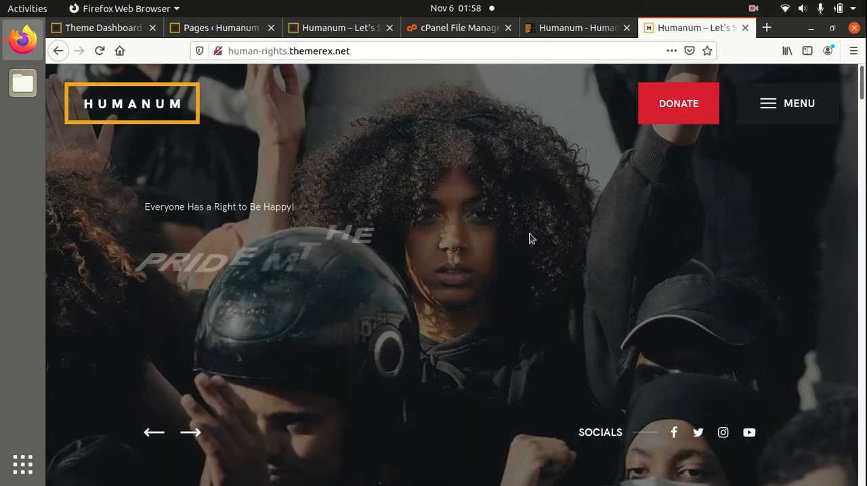
scroll(531, 239, "down", 3)
scroll(528, 237, "up", 2)
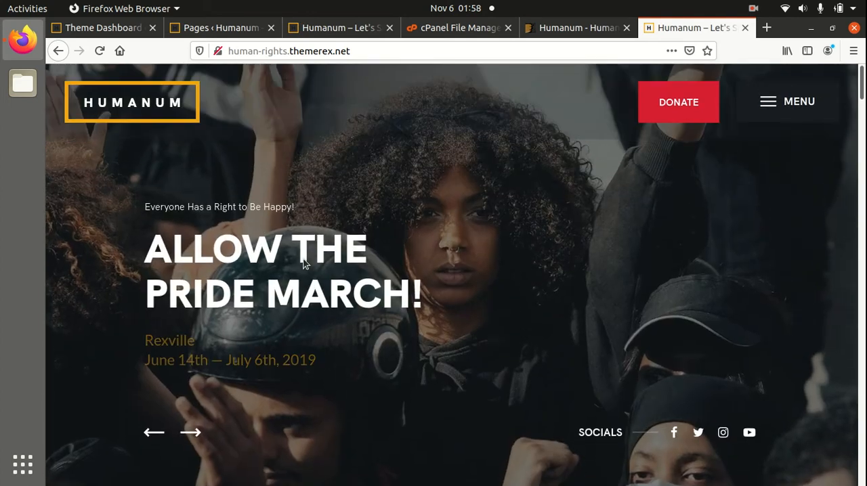
scroll(657, 183, "down", 2)
scroll(657, 183, "down", 5)
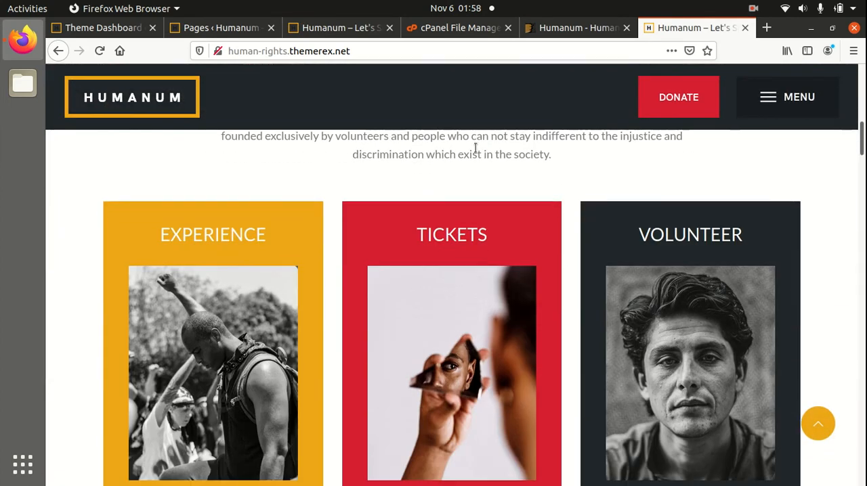
Review the installation status of every plugin in the Theme Dashboard's plugin list, from Core to Content.
left_click(105, 34)
mouse_move(81, 238)
left_click(239, 186)
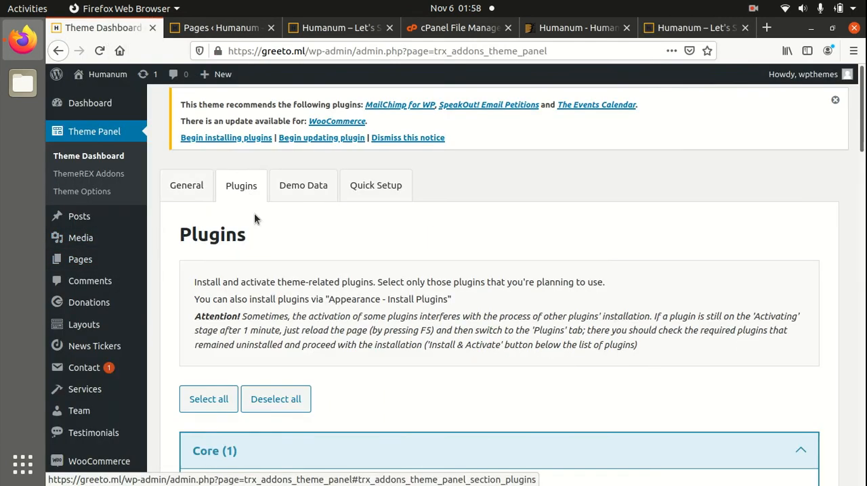
scroll(434, 257, "down", 2)
scroll(413, 267, "down", 2)
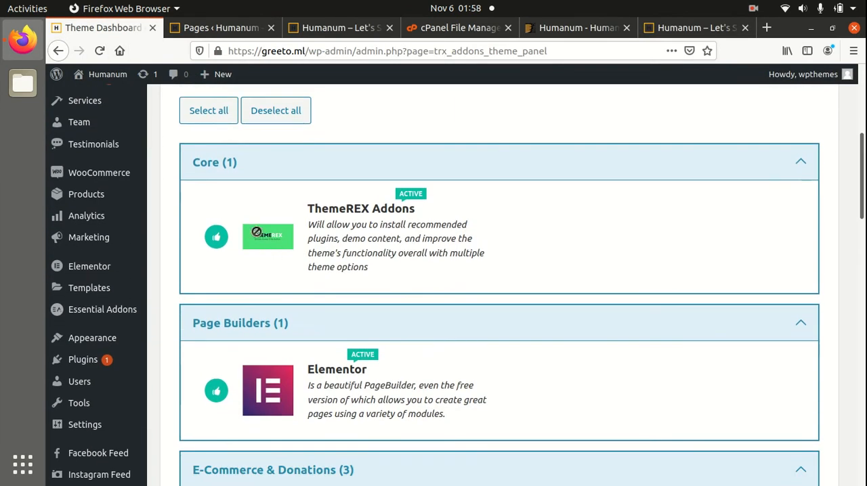
scroll(419, 245, "down", 1)
scroll(419, 246, "down", 1)
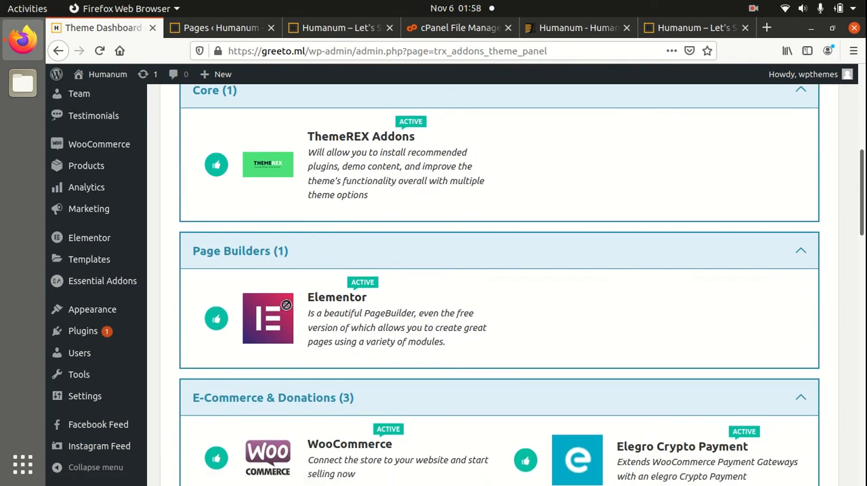
scroll(284, 293, "down", 2)
scroll(284, 292, "down", 1)
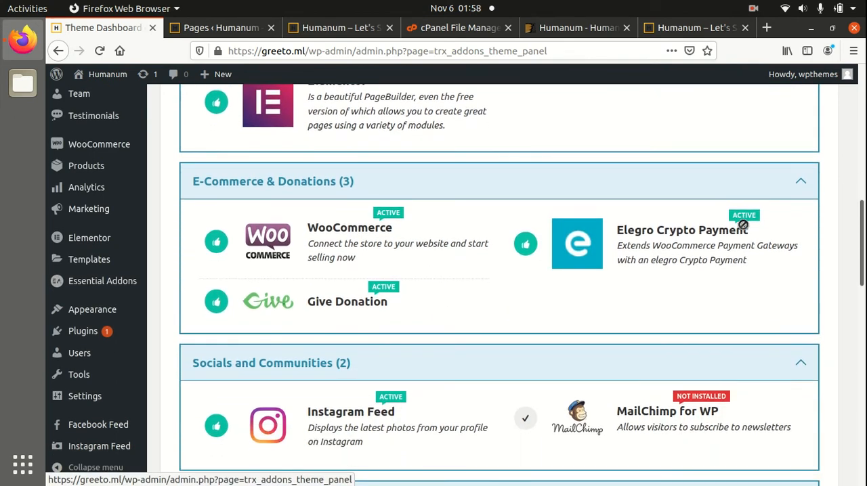
scroll(386, 254, "down", 2)
scroll(355, 285, "down", 6)
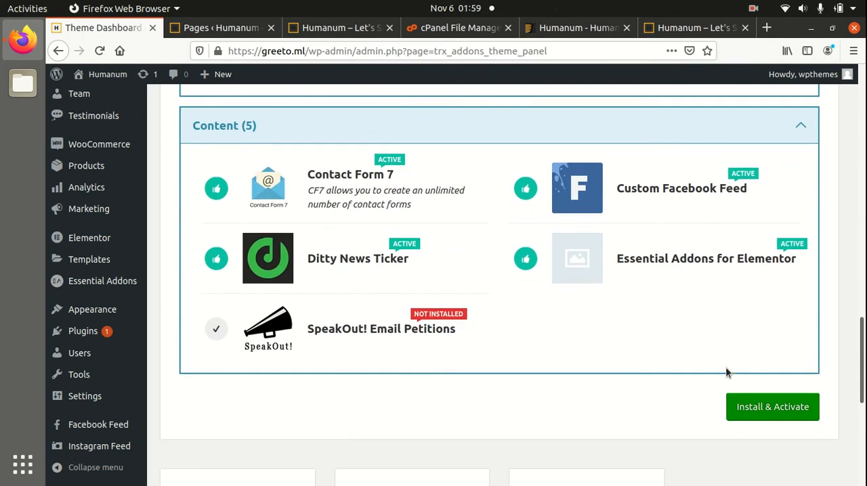
scroll(656, 350, "up", 3)
scroll(190, 242, "up", 1)
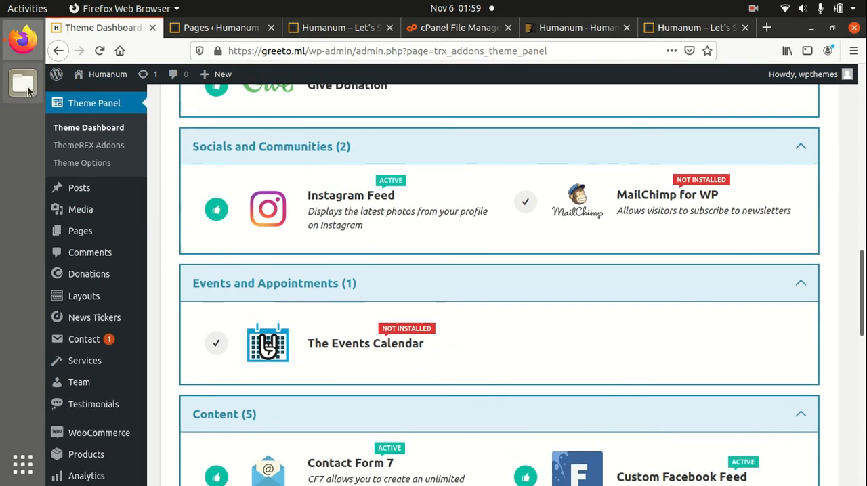
Switch to the Files app and locate revslider.zip in the Desktop's humanum/plugins folder.
left_click(33, 91)
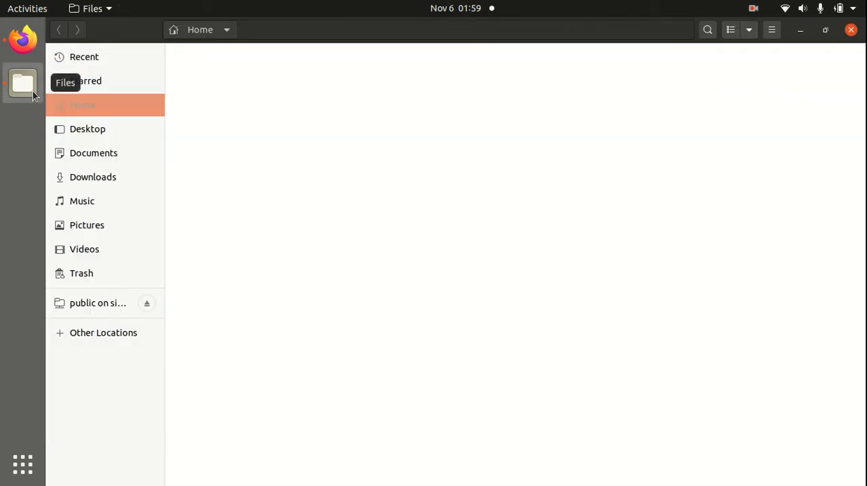
left_click(88, 129)
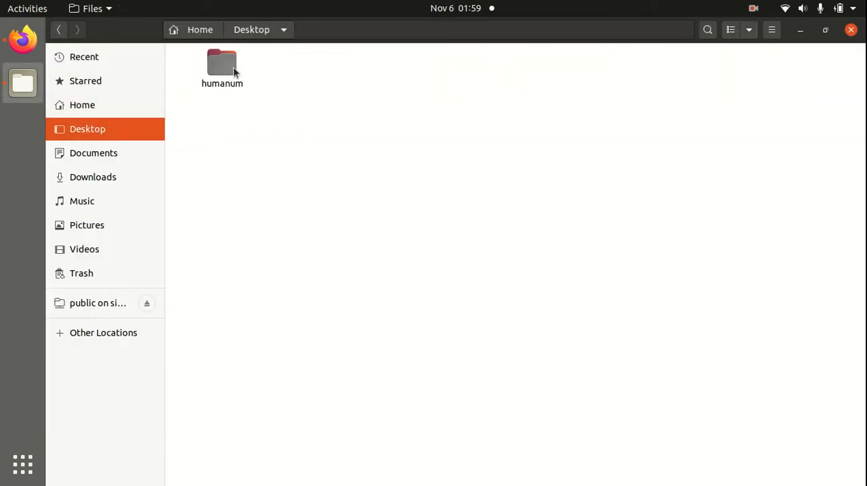
double_click(235, 73)
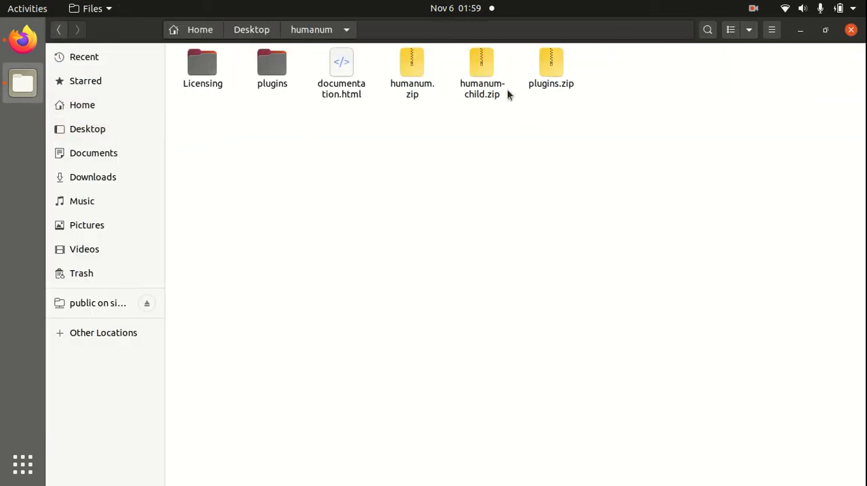
double_click(278, 74)
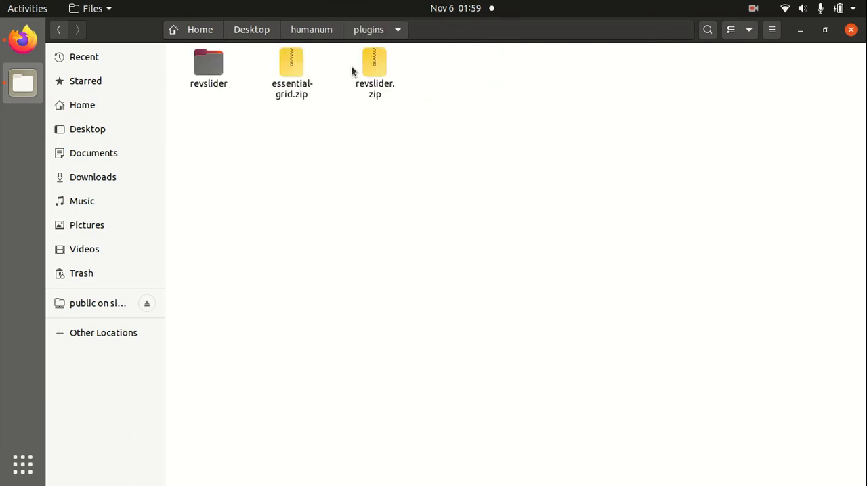
left_click(373, 64)
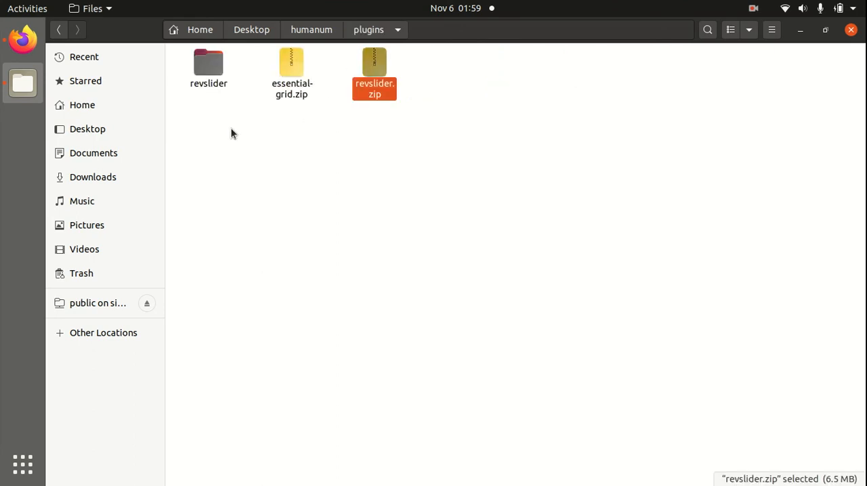
Switch back to the browser's cPanel File Manager and open the plugins folder inside greeto.ml/wp-content.
left_click(23, 40)
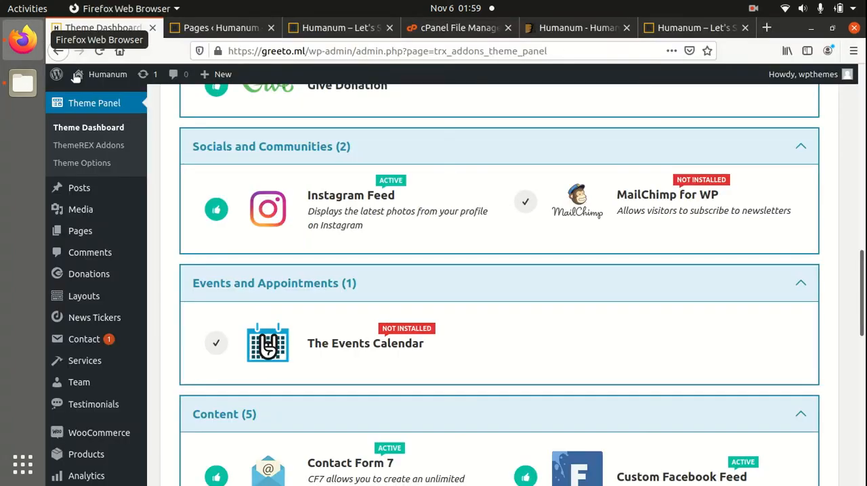
left_click(418, 39)
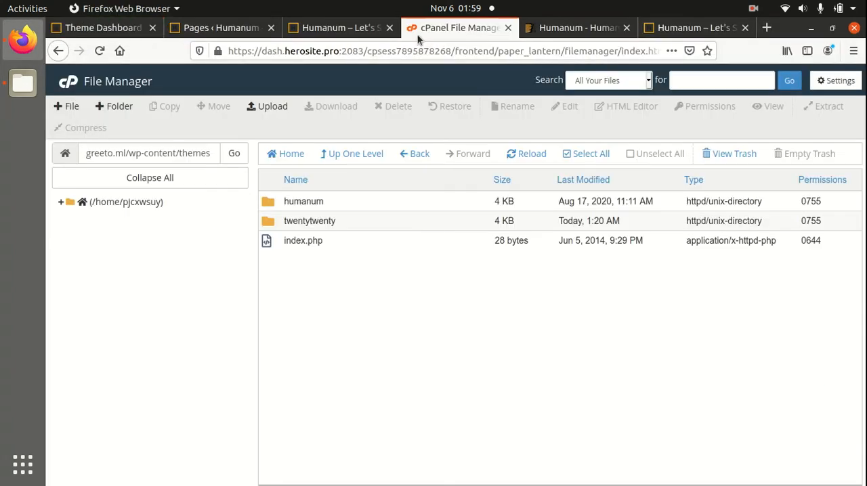
left_click(359, 156)
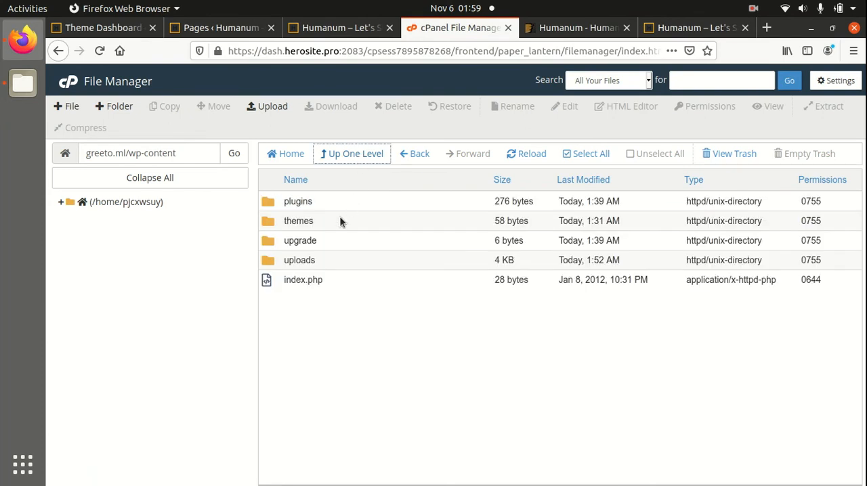
double_click(340, 202)
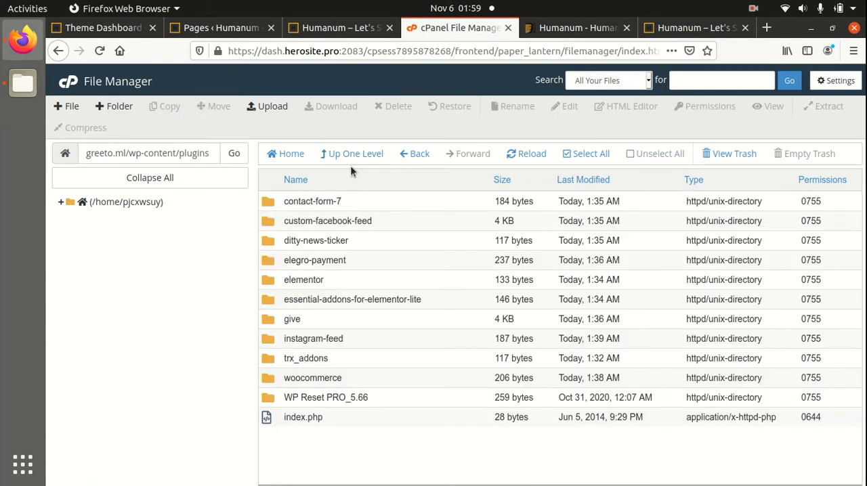
Upload revslider.zip from the Desktop's humanum/plugins folder to greeto.ml/wp-content/plugins and return to that folder's listing.
left_click(268, 108)
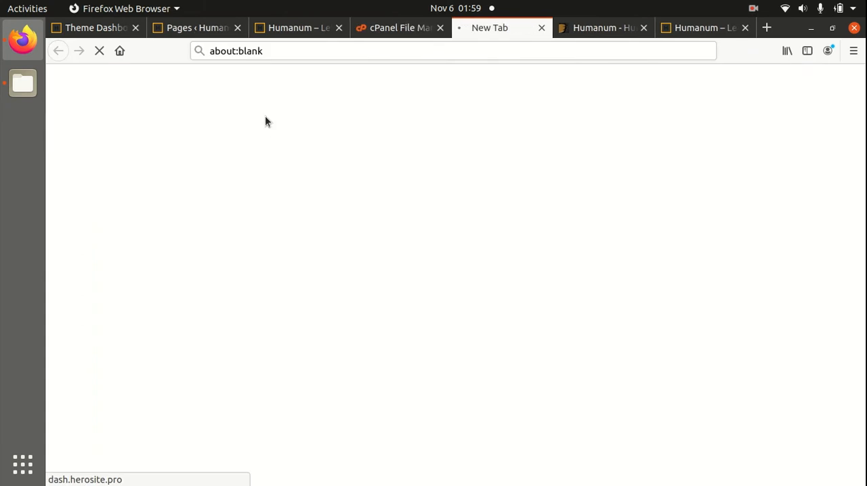
left_click(472, 284)
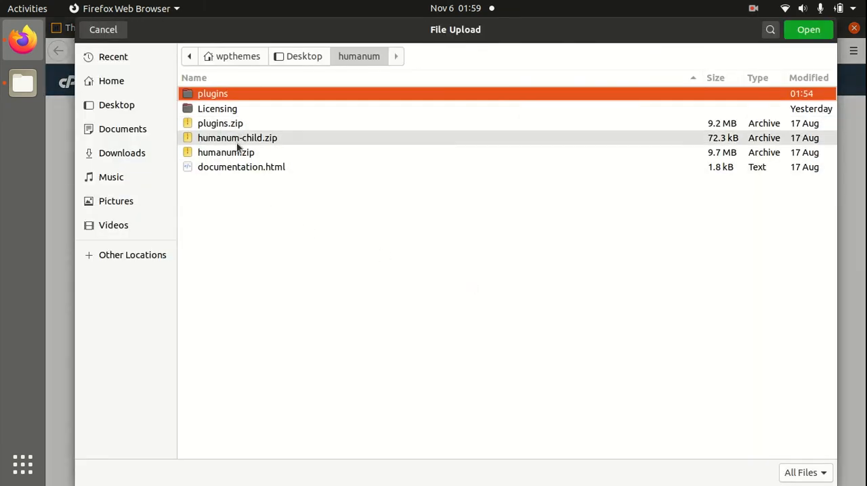
double_click(224, 94)
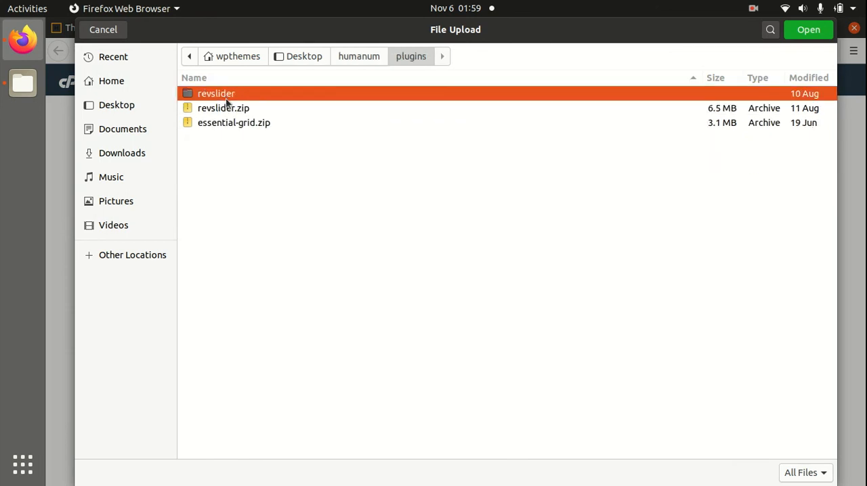
left_click(226, 109)
left_click(806, 32)
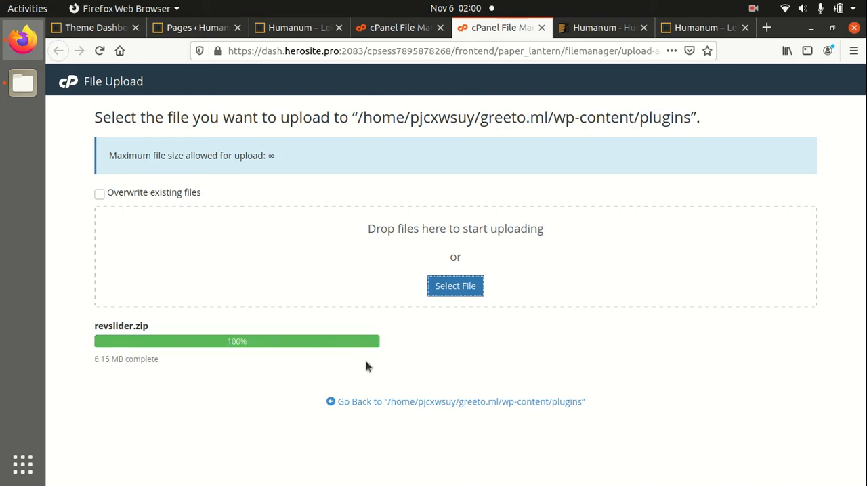
left_click(444, 404)
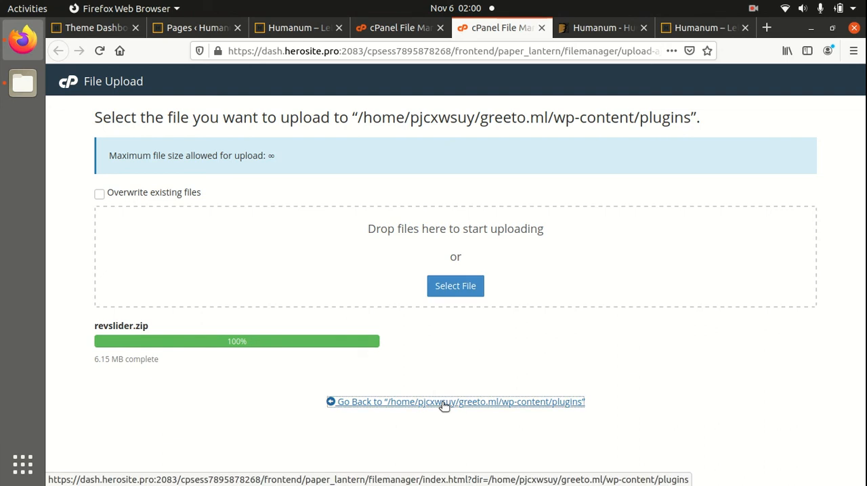
left_click(444, 404)
Extract the uploaded revslider.zip into /greeto.ml/wp-content/plugins and close the extraction results.
right_click(351, 437)
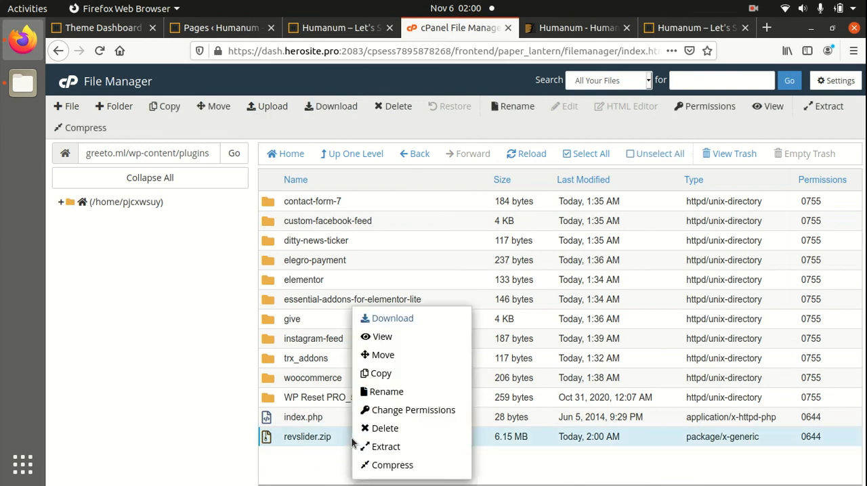
left_click(386, 448)
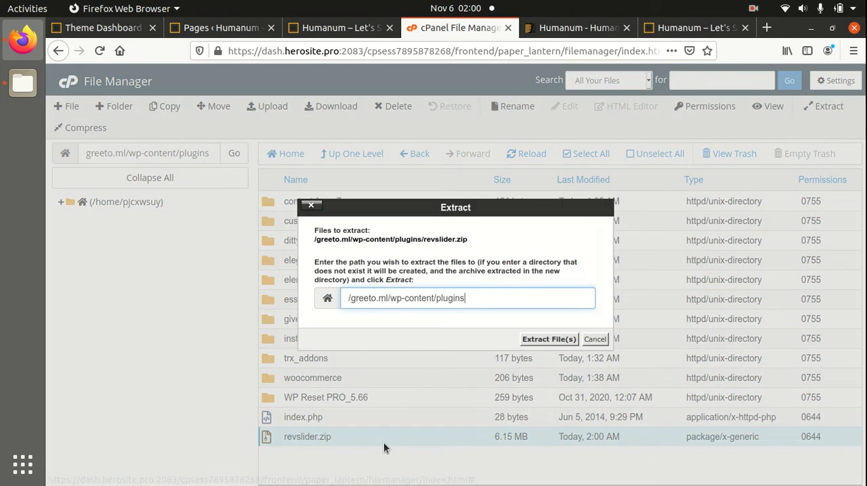
left_click(552, 338)
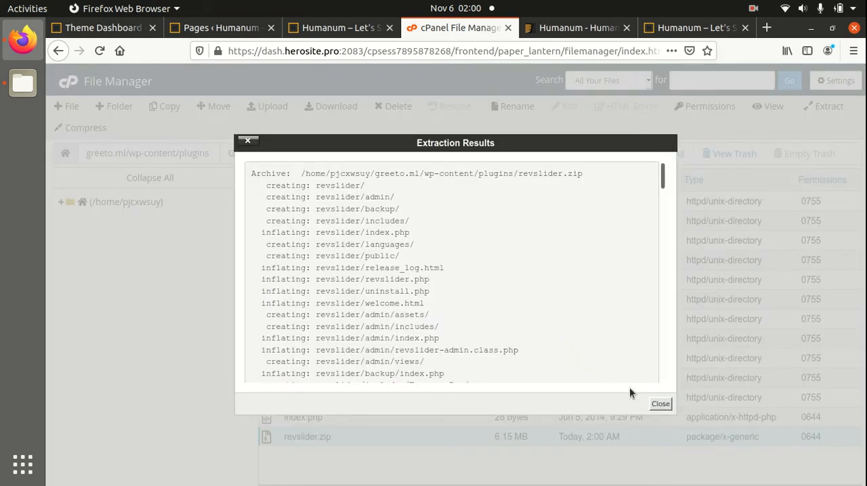
left_click(661, 404)
Permanently delete revslider.zip from the server's plugins folder, skipping the trash.
left_click(333, 437)
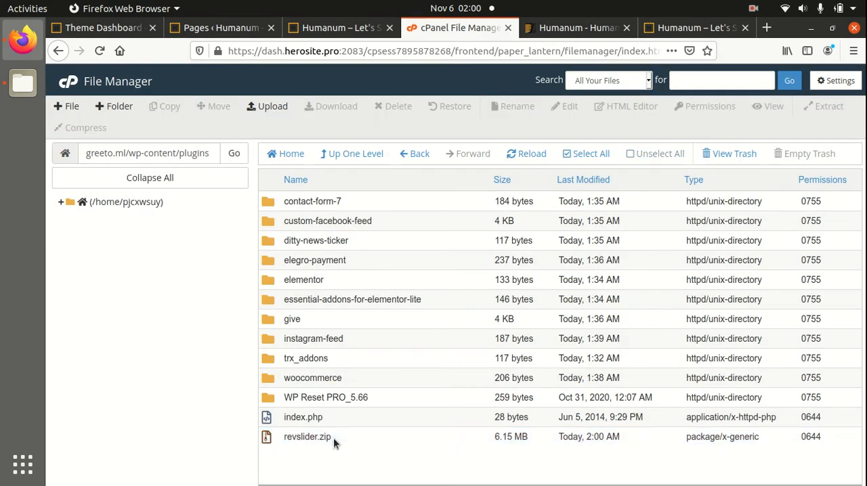
left_click(361, 437)
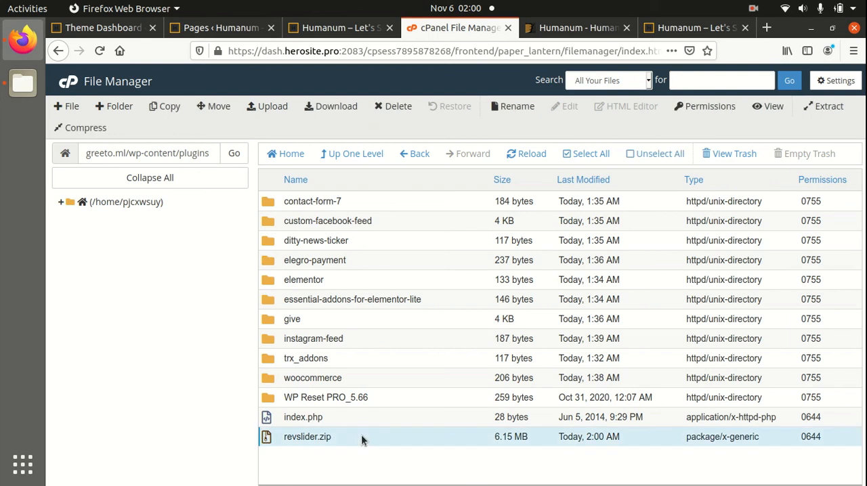
left_click(392, 107)
left_click(325, 281)
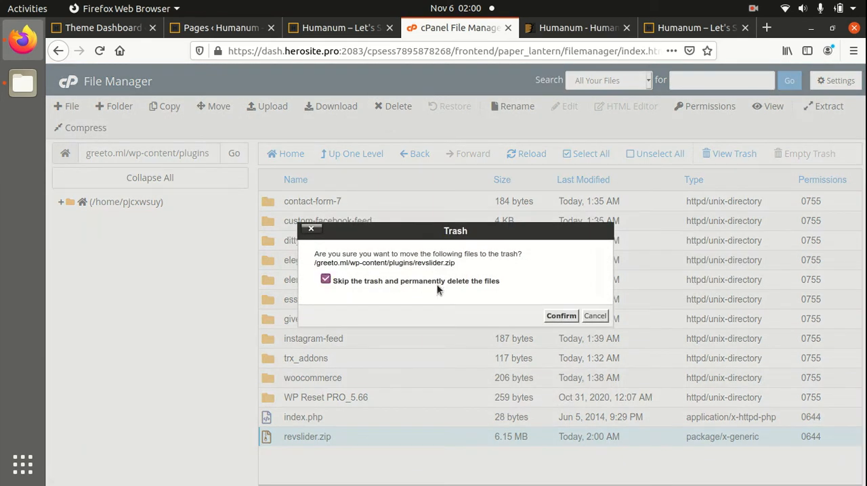
left_click(562, 316)
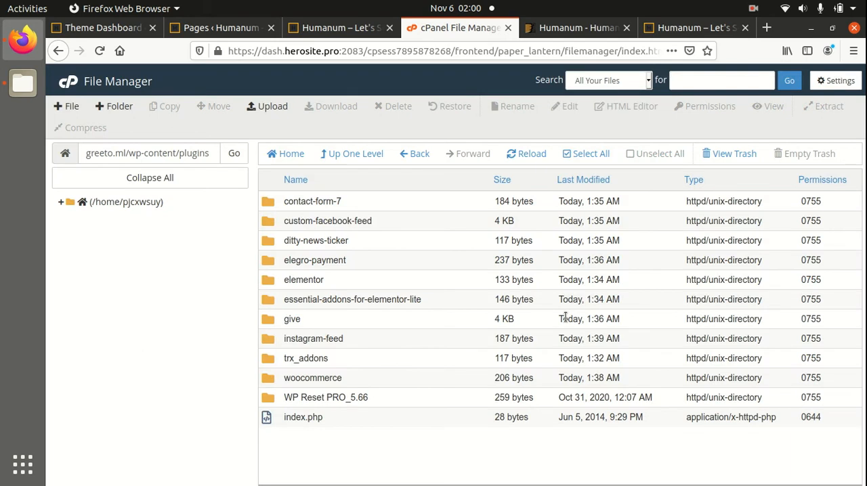
Activate the Slider Revolution plugin in the WordPress admin's list of installed plugins.
left_click(113, 29)
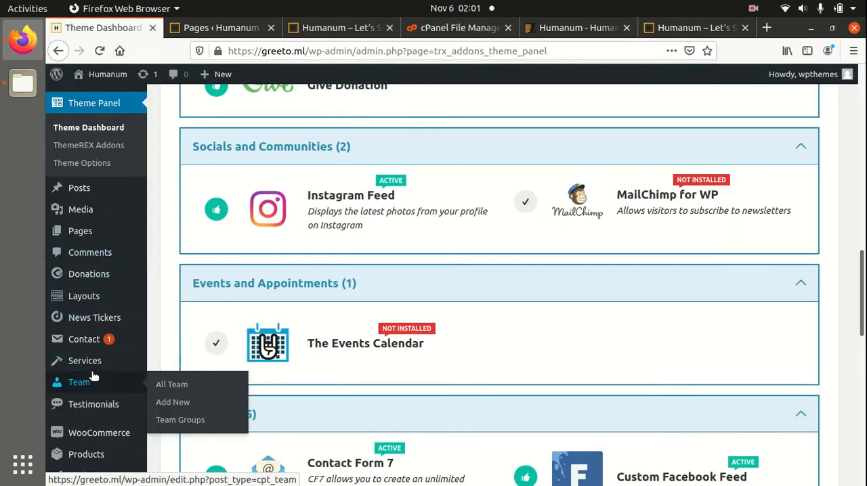
scroll(94, 377, "down", 3)
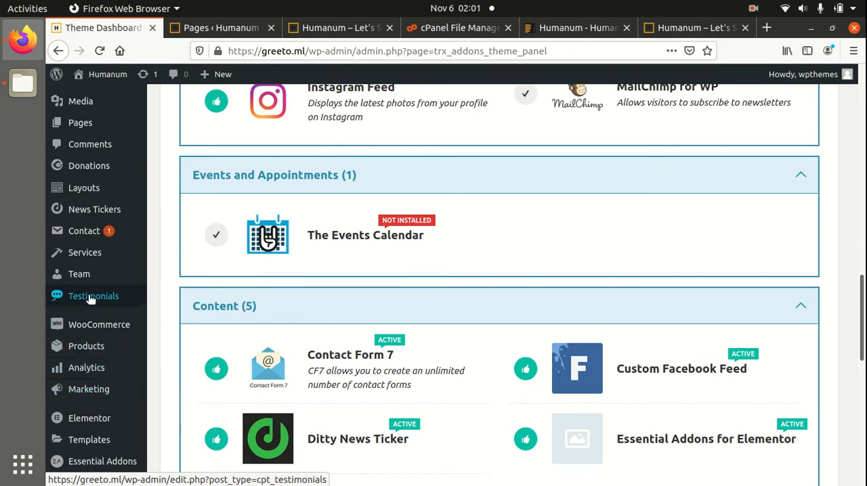
scroll(92, 299, "up", 3)
scroll(103, 261, "down", 1)
scroll(93, 368, "down", 4)
mouse_move(98, 443)
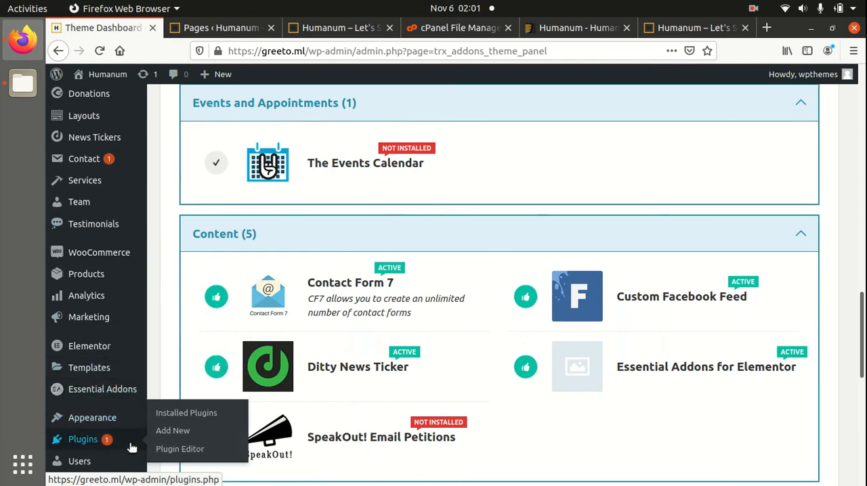
left_click(184, 419)
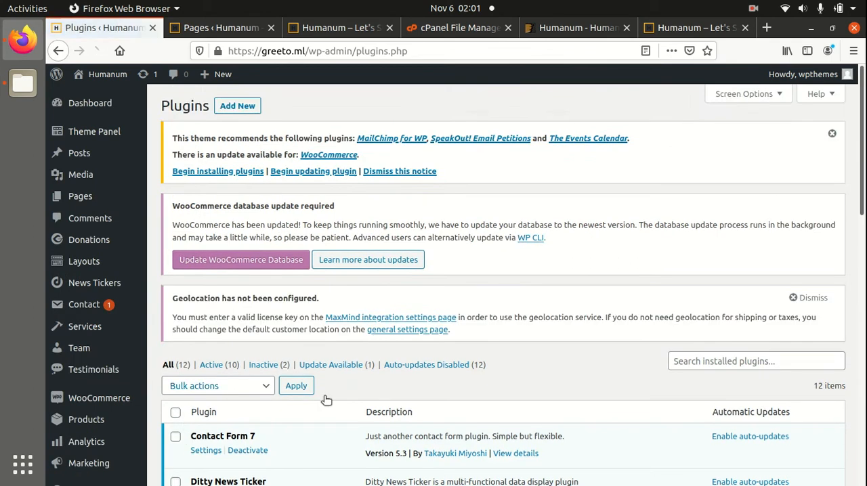
scroll(345, 406, "down", 10)
scroll(336, 406, "down", 2)
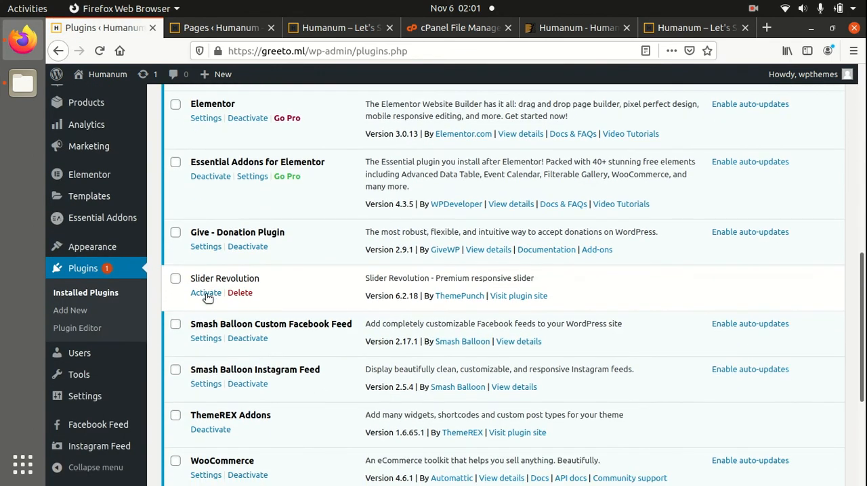
left_click(206, 293)
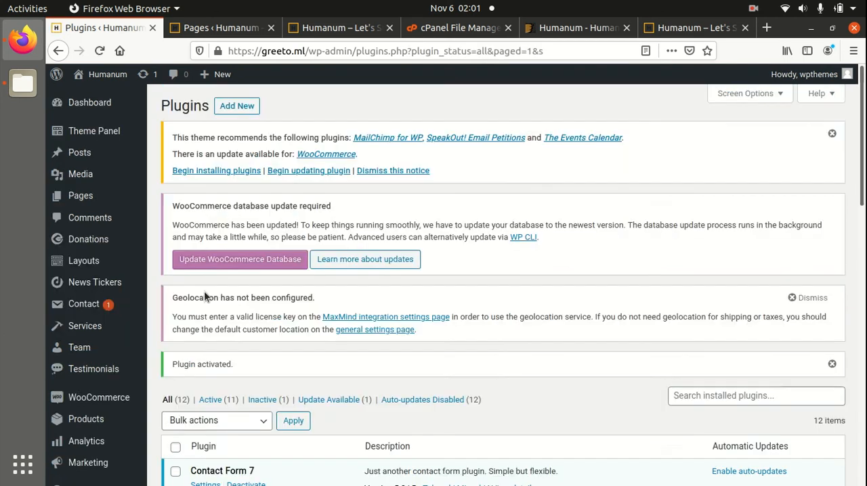
left_click_drag(254, 365, 191, 365)
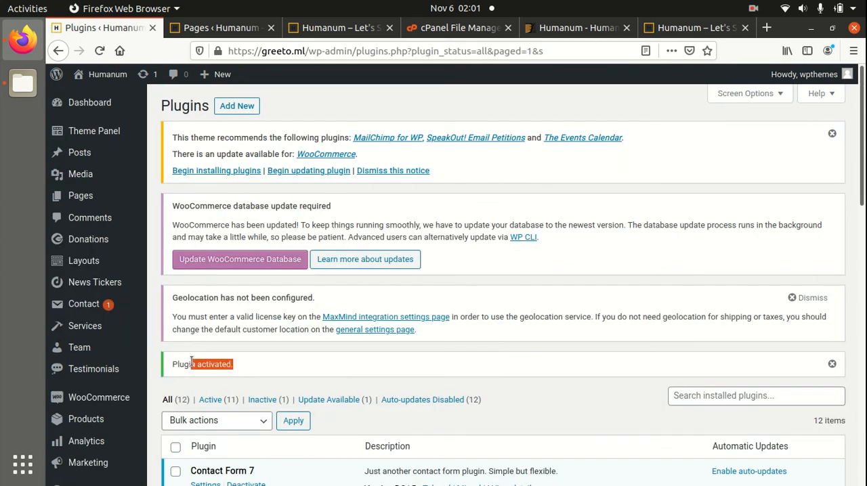
Reload the greeto.ml homepage and examine the slider area at its top and the sections below.
left_click(226, 35)
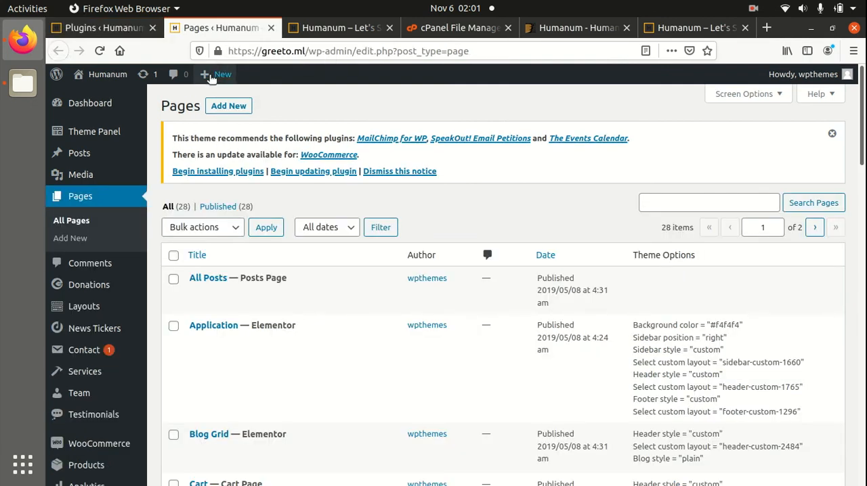
left_click(338, 28)
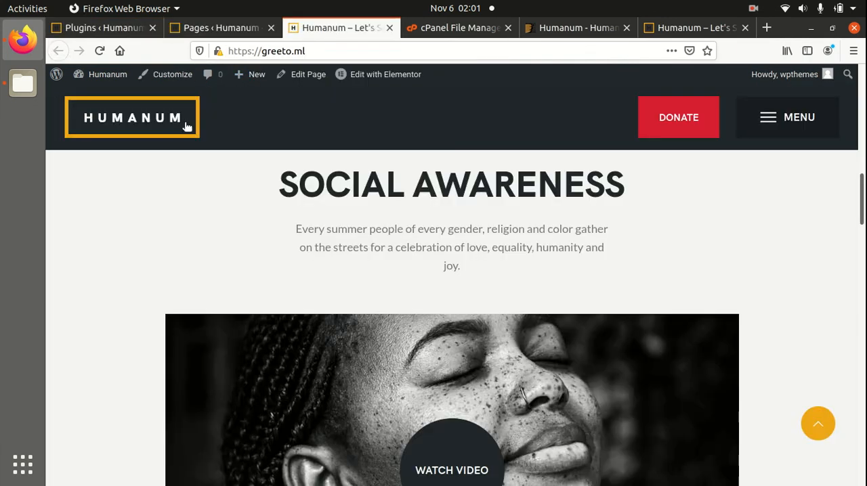
scroll(169, 214, "up", 3)
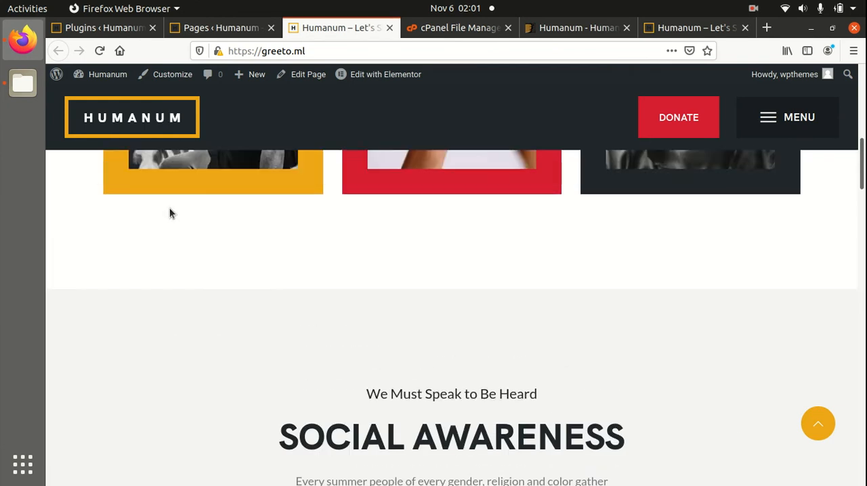
scroll(170, 214, "up", 5)
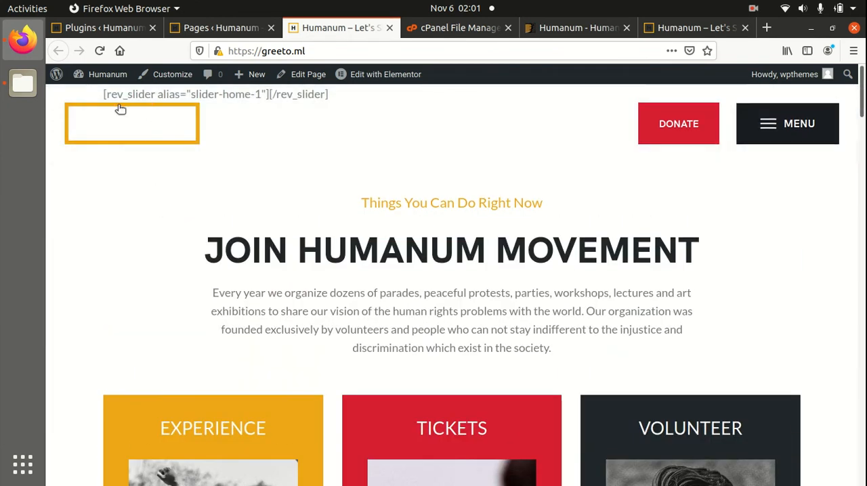
left_click(99, 51)
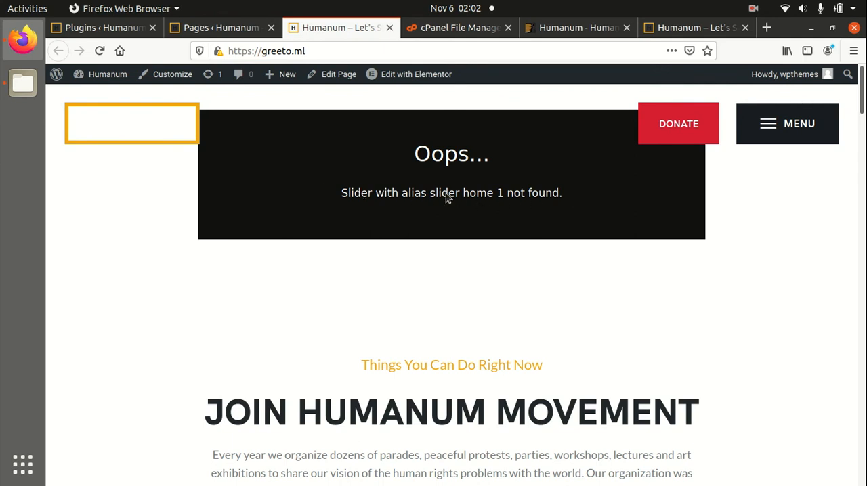
scroll(343, 268, "down", 3)
scroll(343, 269, "up", 3)
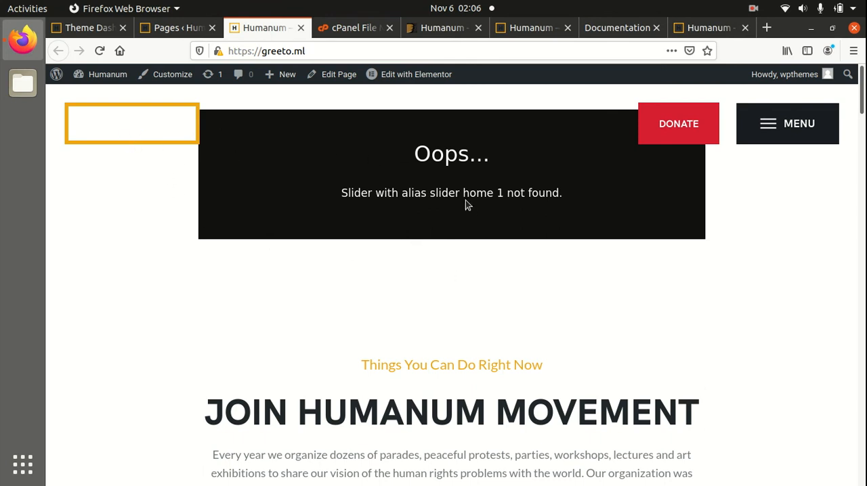
scroll(465, 199, "down", 2)
scroll(465, 200, "up", 2)
scroll(465, 200, "down", 2)
scroll(434, 194, "up", 2)
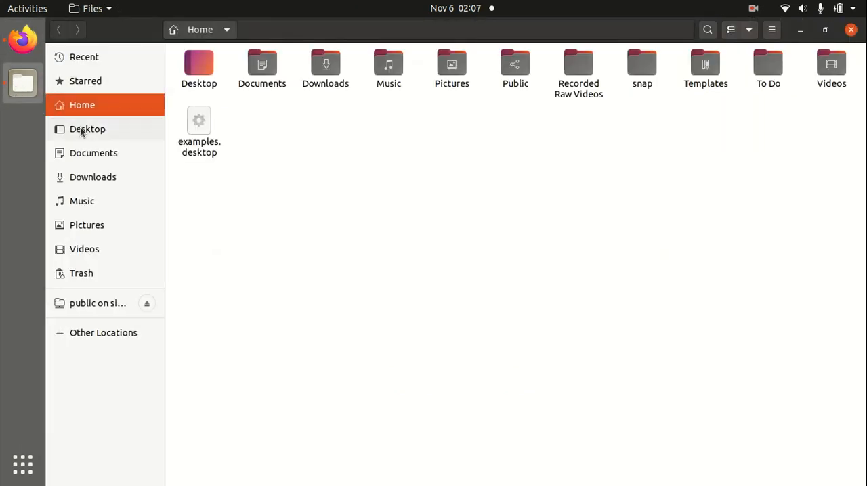
In the Files app, look through the Desktop's humanum/plugins folder for the slider plugin files.
left_click(84, 129)
double_click(226, 69)
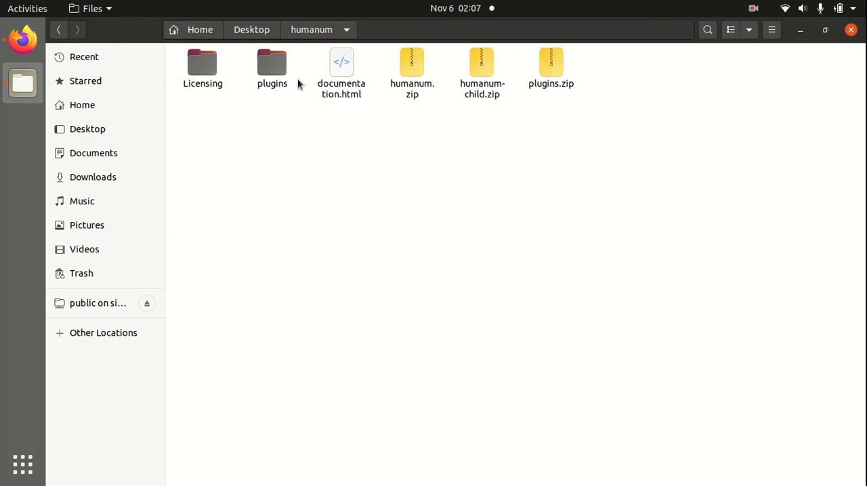
double_click(272, 67)
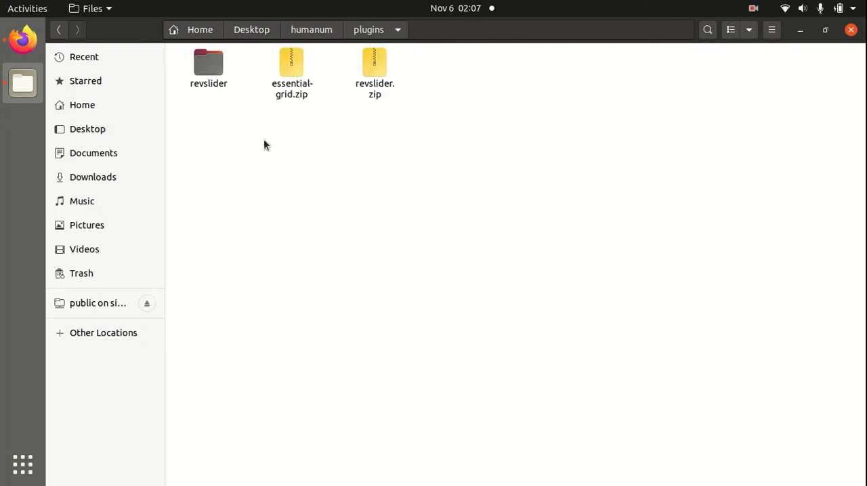
Back in Firefox, run the Humanum theme's partial demo data import for Revolution Sliders only, excluding posts and pages.
left_click(26, 46)
left_click(95, 28)
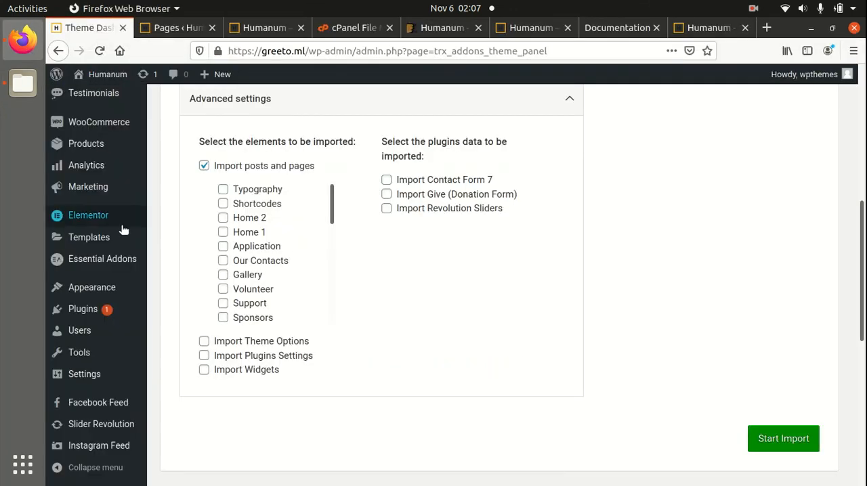
scroll(193, 188, "up", 5)
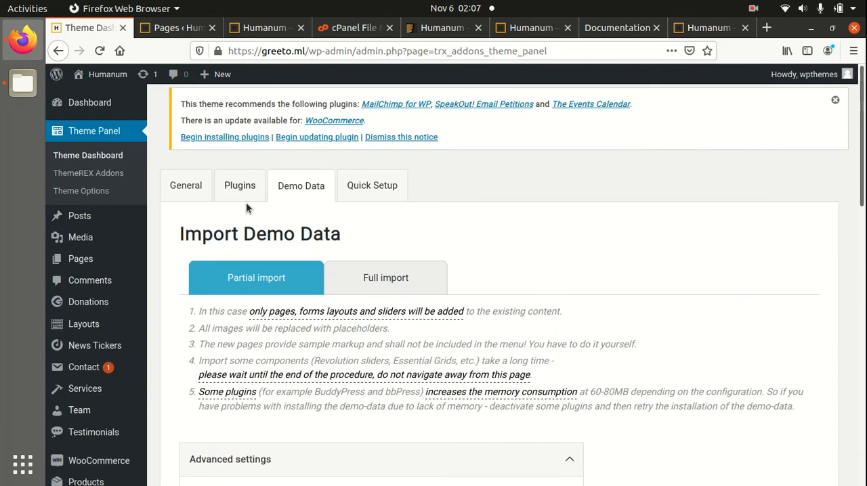
left_click(99, 139)
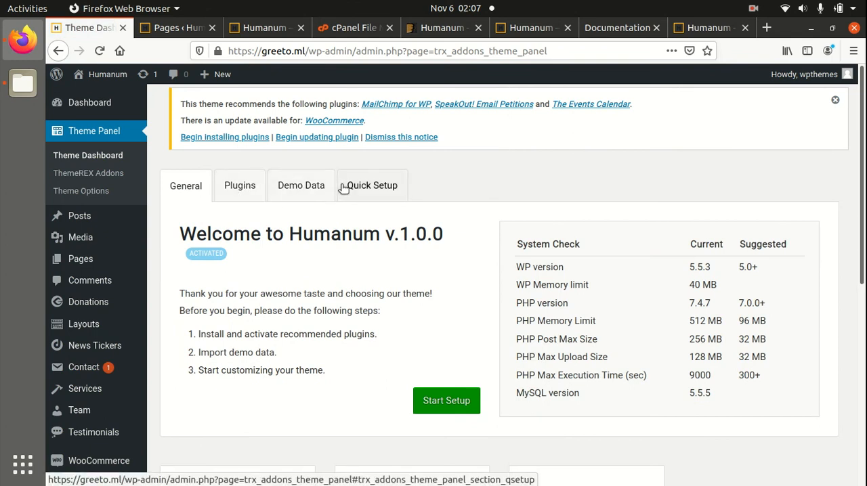
left_click(303, 185)
scroll(339, 223, "down", 5)
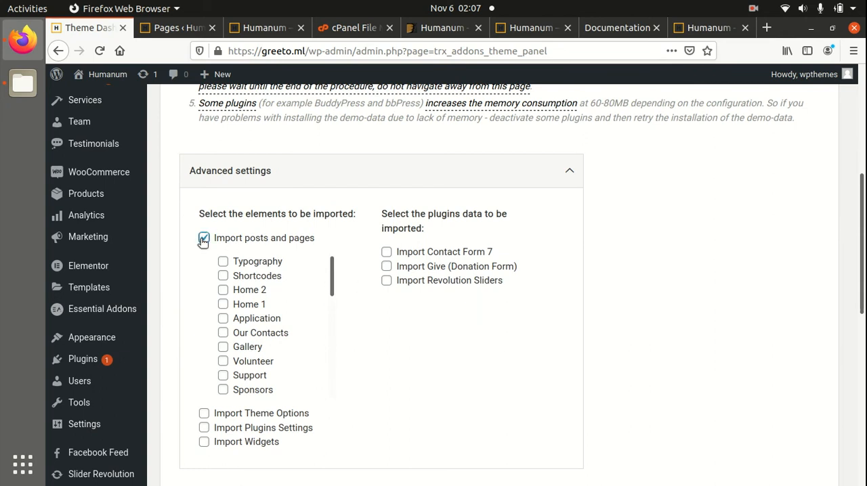
left_click(203, 239)
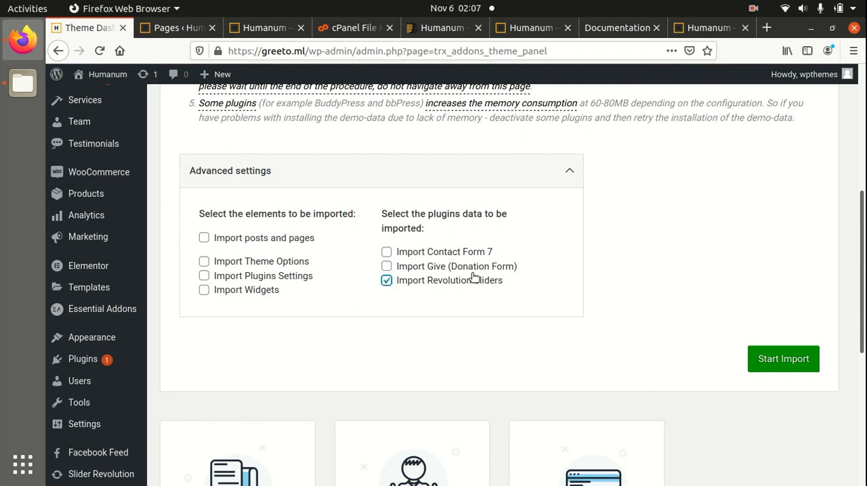
scroll(627, 304, "down", 3)
scroll(583, 217, "up", 1)
left_click(768, 252)
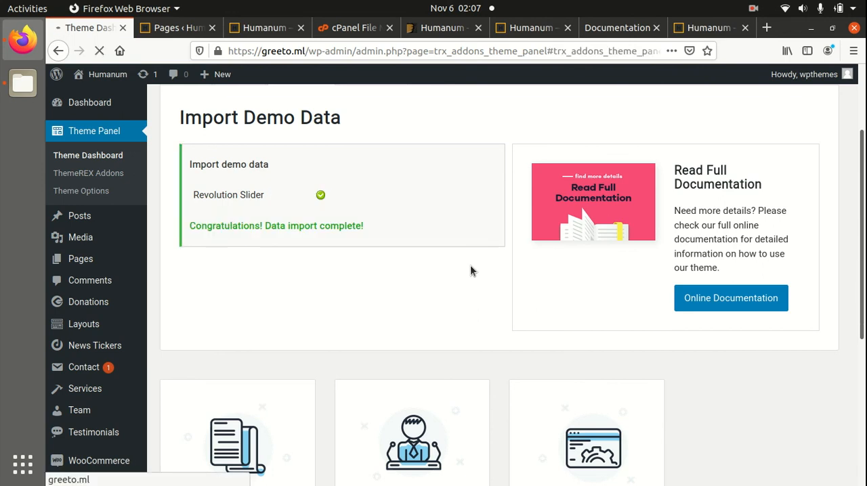
Open Slider Revolution in the WordPress admin and check its module list for the imported demo sliders.
scroll(375, 229, "down", 5)
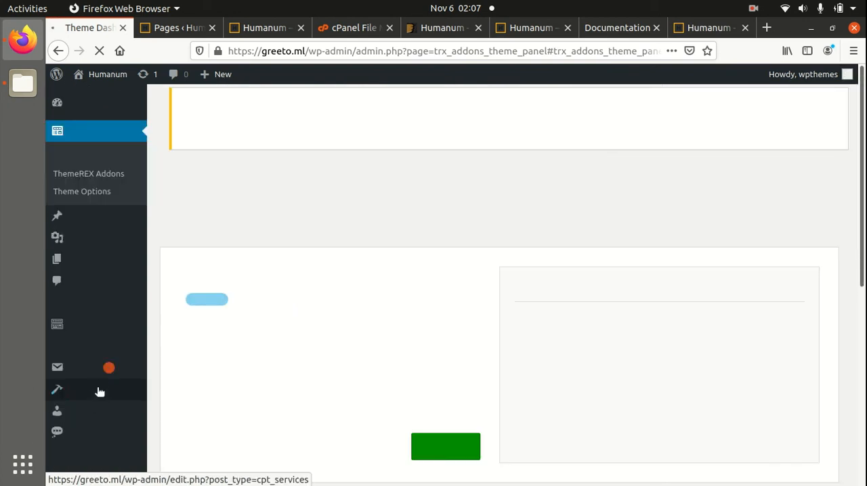
scroll(163, 296, "down", 5)
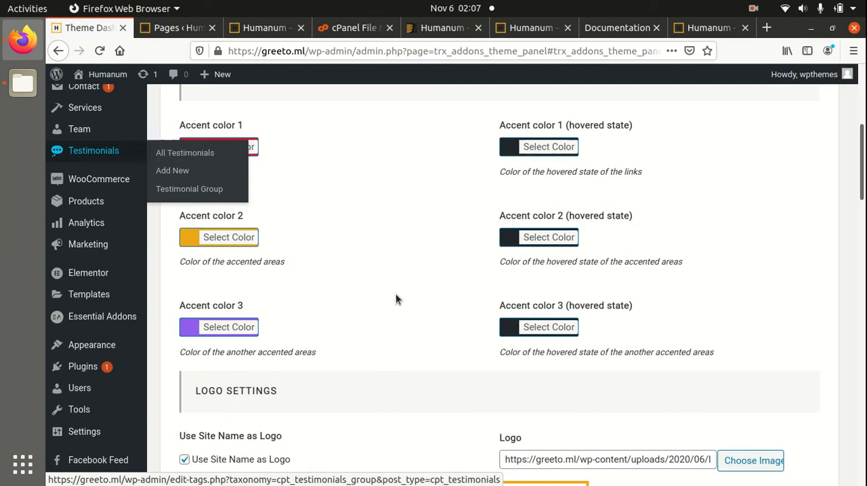
scroll(163, 379, "down", 3)
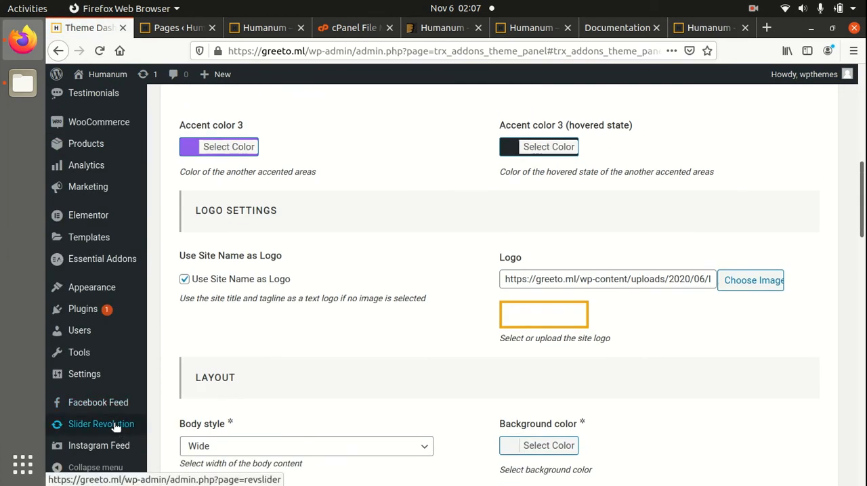
left_click(113, 424)
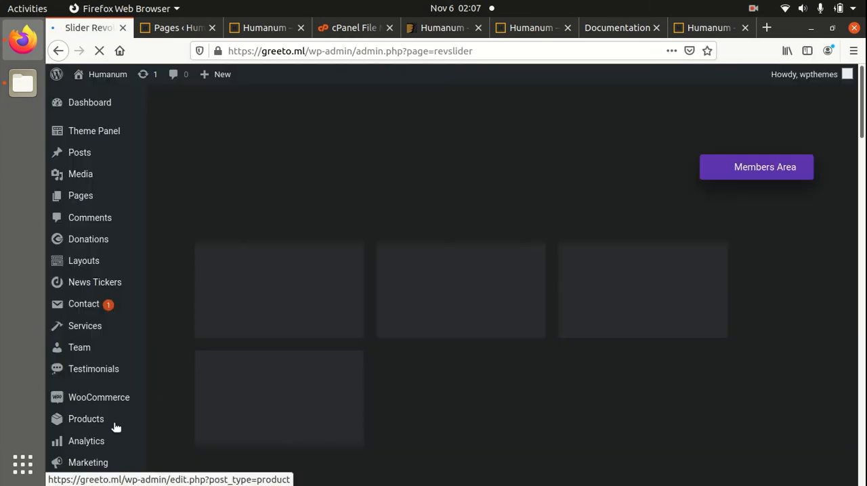
scroll(534, 371, "down", 8)
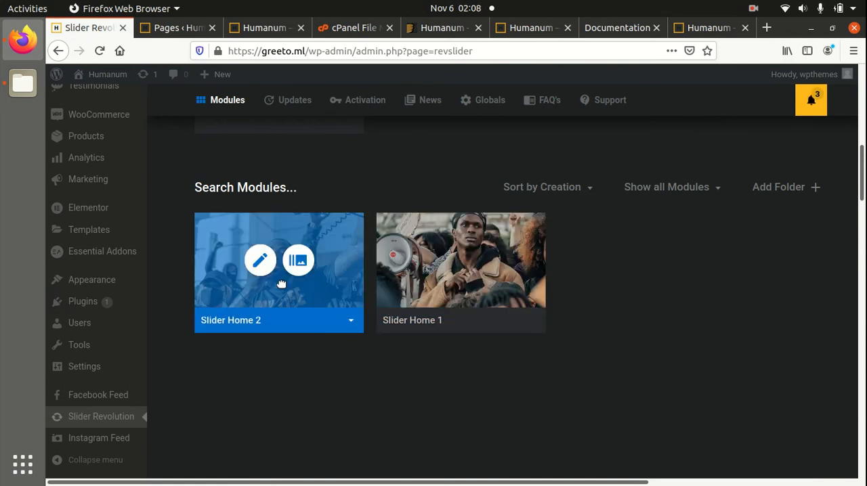
scroll(278, 271, "up", 3)
Reload the greeto.ml homepage and check the slider at its top and the section just below it.
left_click(264, 28)
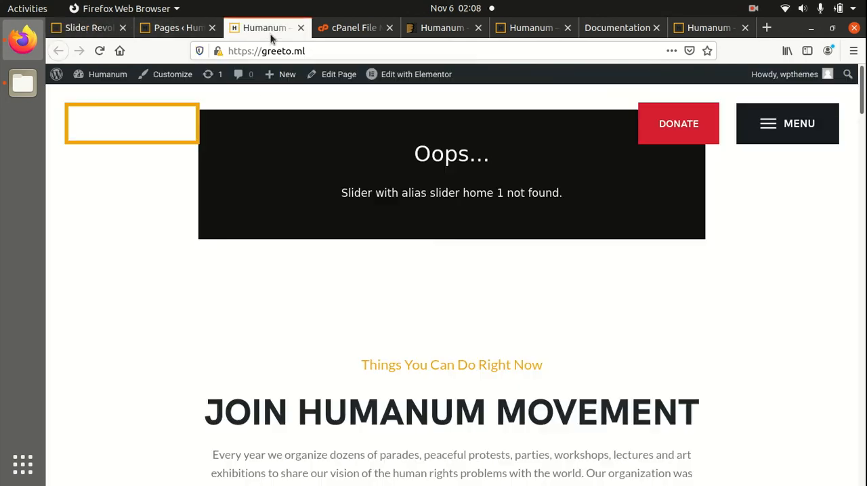
left_click(100, 51)
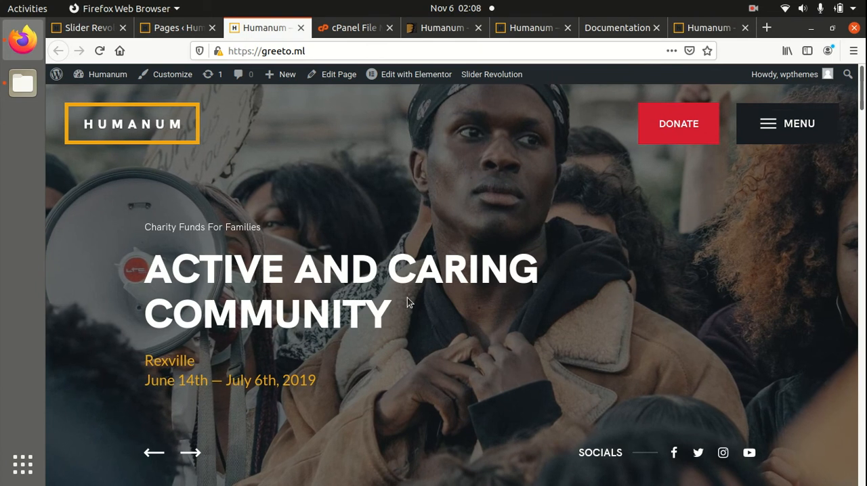
scroll(407, 297, "down", 3)
scroll(407, 302, "down", 5)
scroll(407, 303, "up", 4)
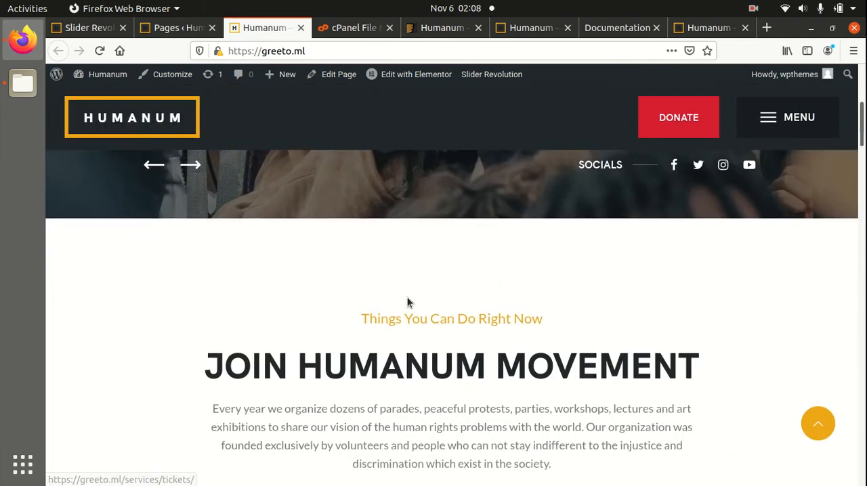
scroll(407, 303, "up", 5)
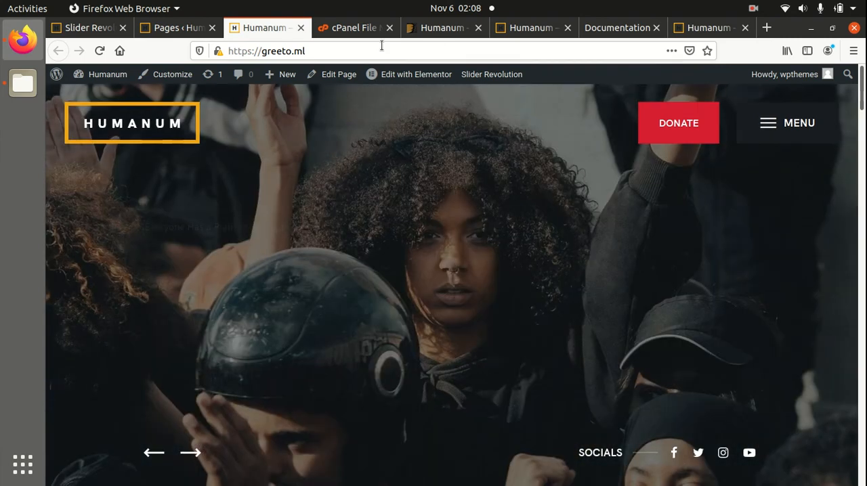
Close the online documentation, local documentation and WordPress Pages browser tabs, and return the Humanum live demo to its top.
left_click(708, 27)
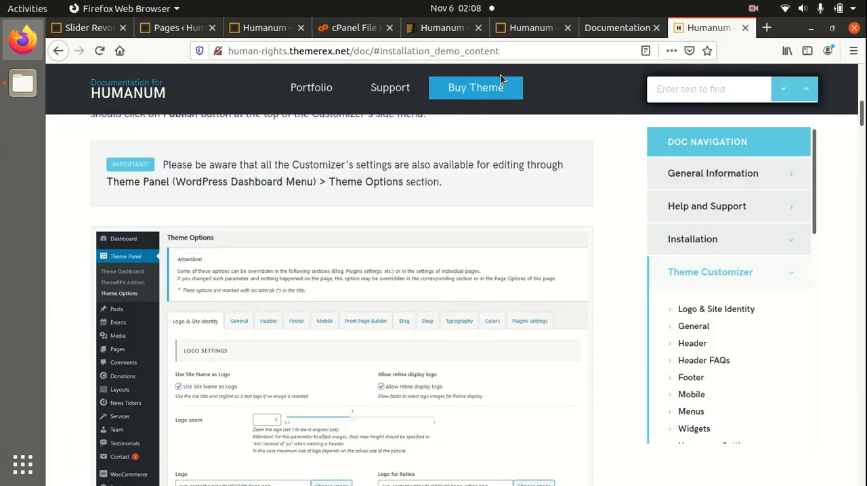
left_click(742, 27)
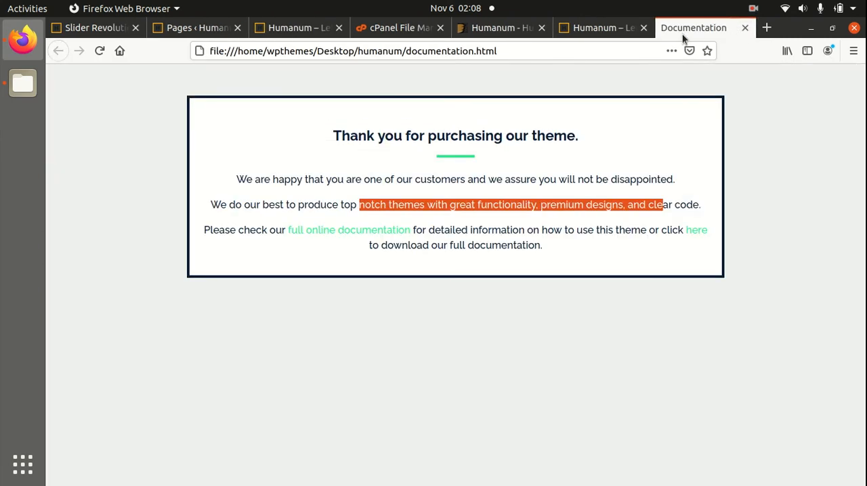
left_click(743, 28)
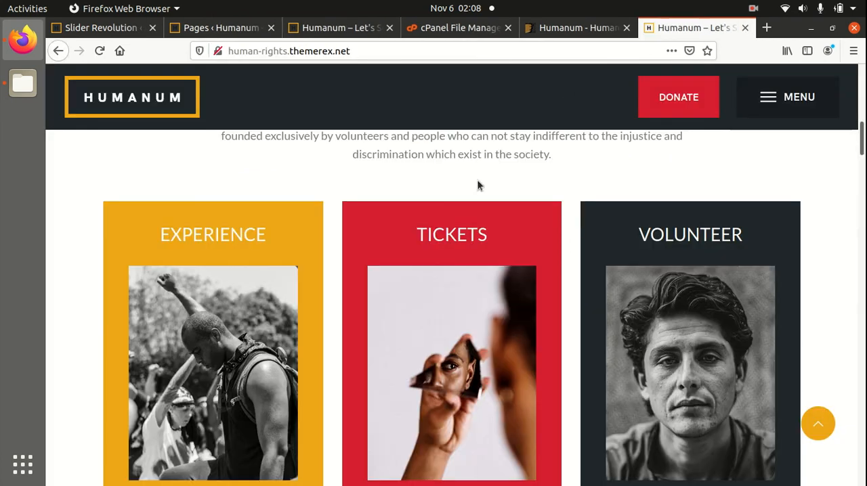
scroll(457, 253, "up", 10)
scroll(457, 253, "up", 2)
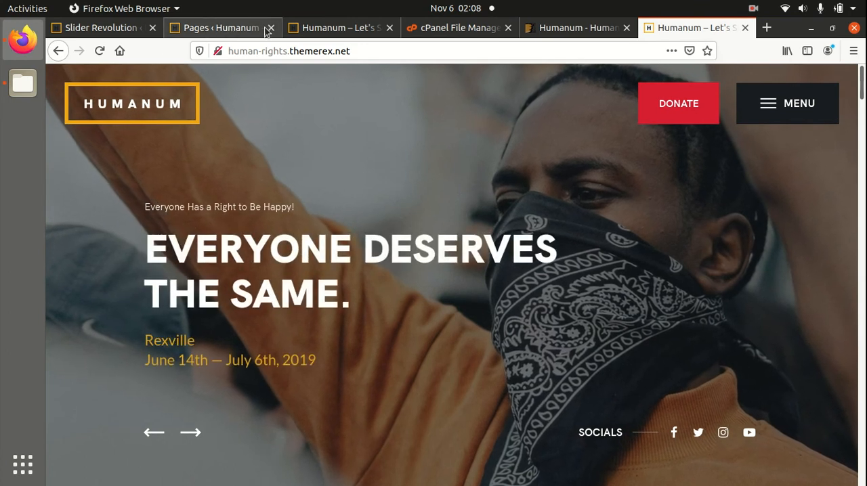
middle_click(234, 31)
Compare the greeto.ml homepage slider with the one on the human-rights.themerex.net demo, advancing the homepage slider to its next slide.
left_click(241, 31)
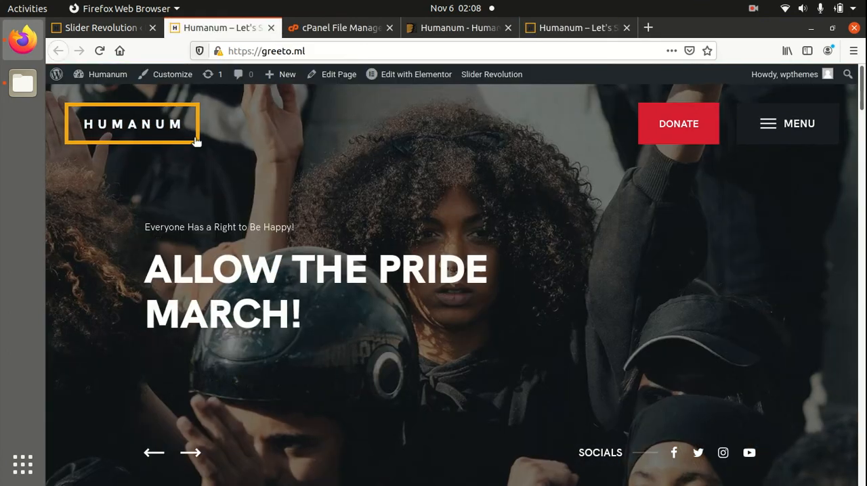
left_click(656, 29)
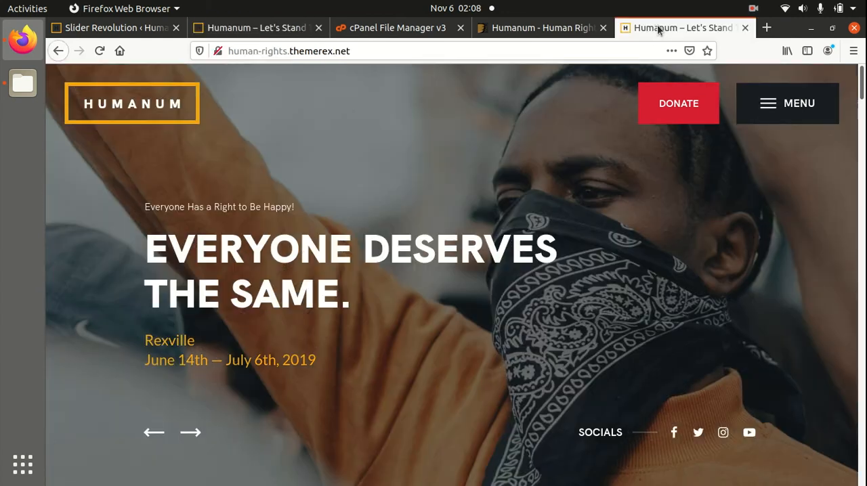
left_click(257, 27)
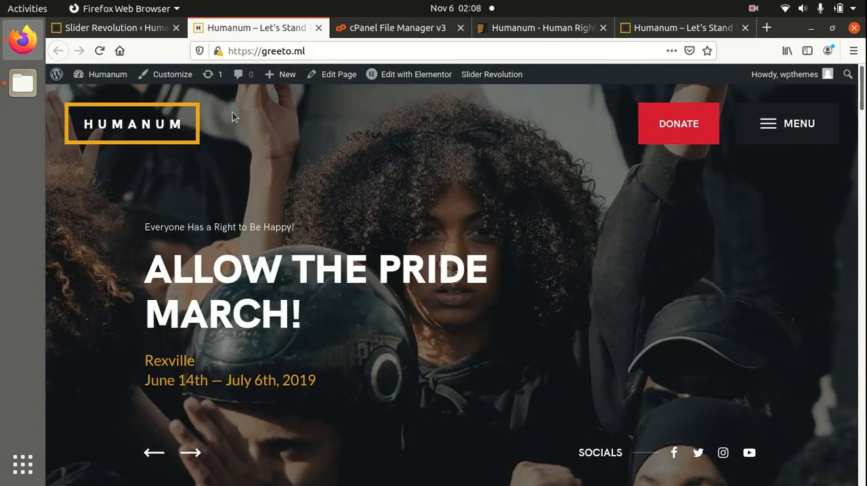
left_click(191, 453)
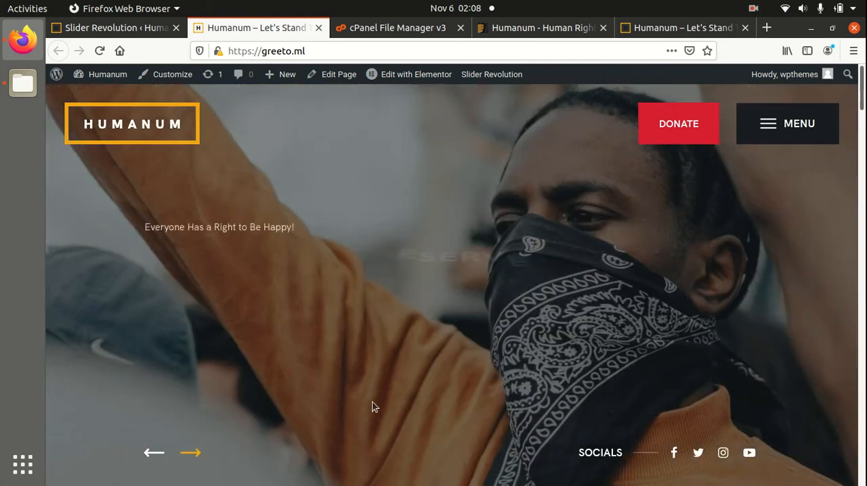
Review the greeto.ml homepage sections down to the footer, including the Last Year Humanum Parade grid area, and return to the slider.
scroll(372, 406, "down", 3)
scroll(372, 407, "down", 5)
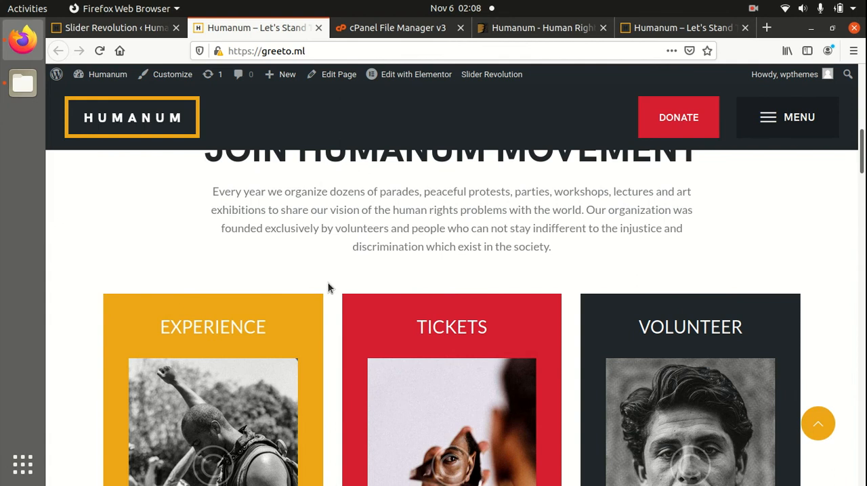
scroll(331, 301, "down", 7)
scroll(330, 307, "down", 10)
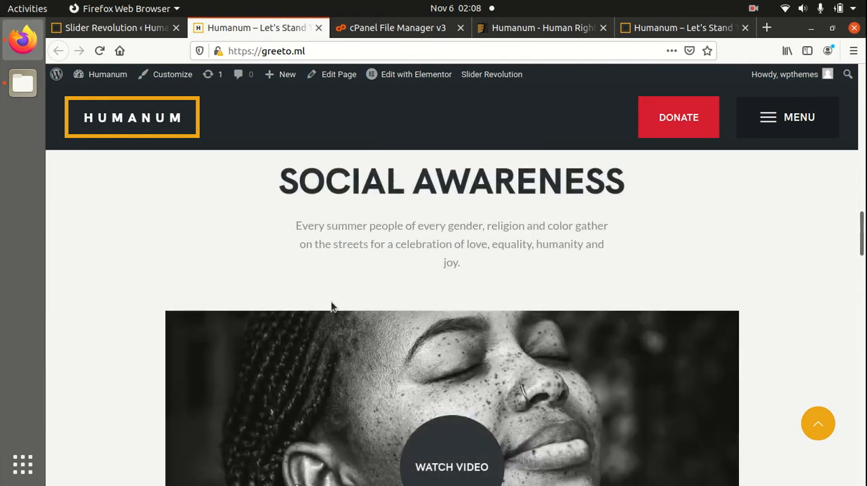
scroll(331, 302, "down", 5)
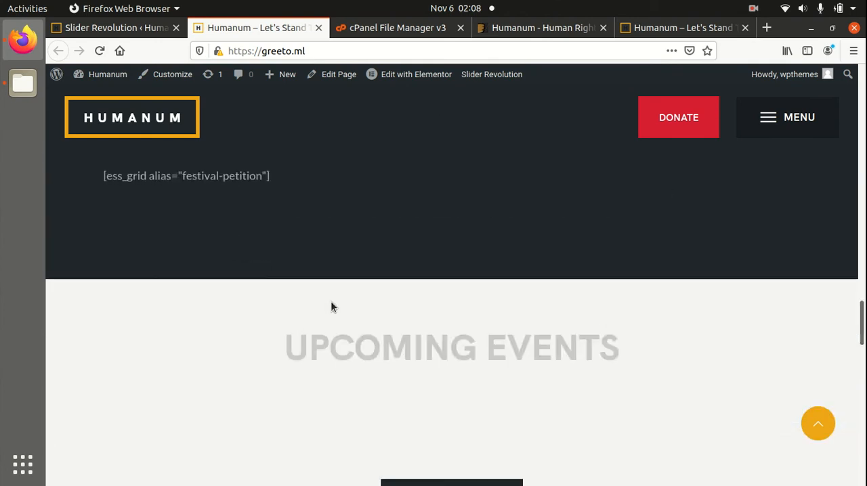
scroll(330, 301, "up", 3)
scroll(331, 307, "down", 4)
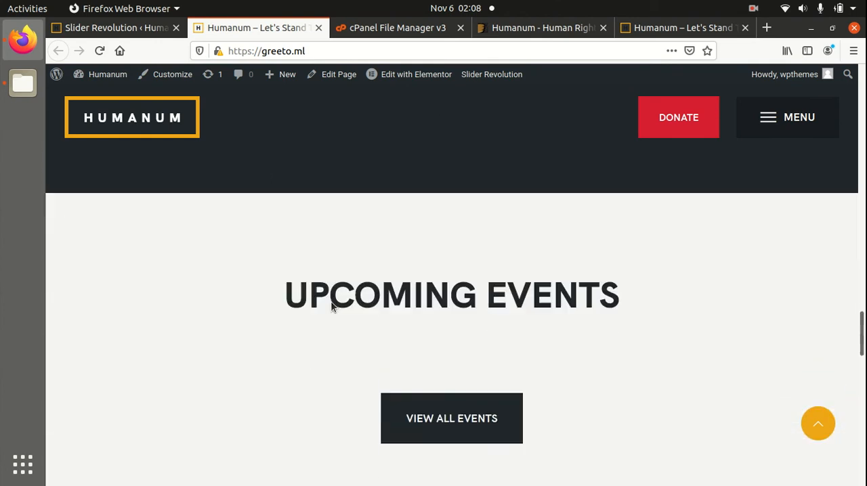
scroll(330, 301, "up", 6)
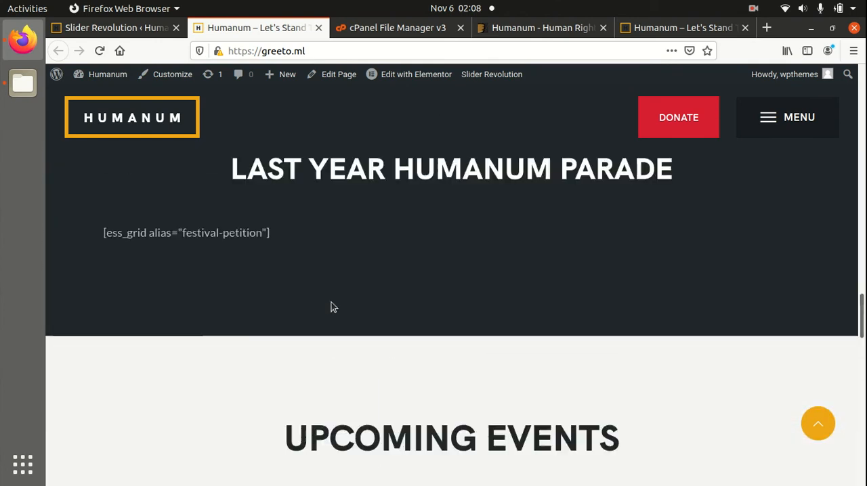
scroll(330, 301, "up", 3)
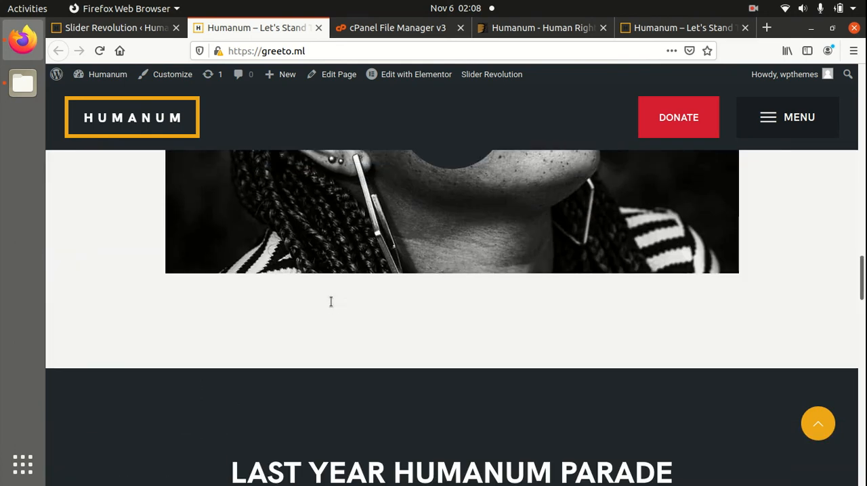
scroll(331, 301, "down", 6)
scroll(331, 305, "down", 15)
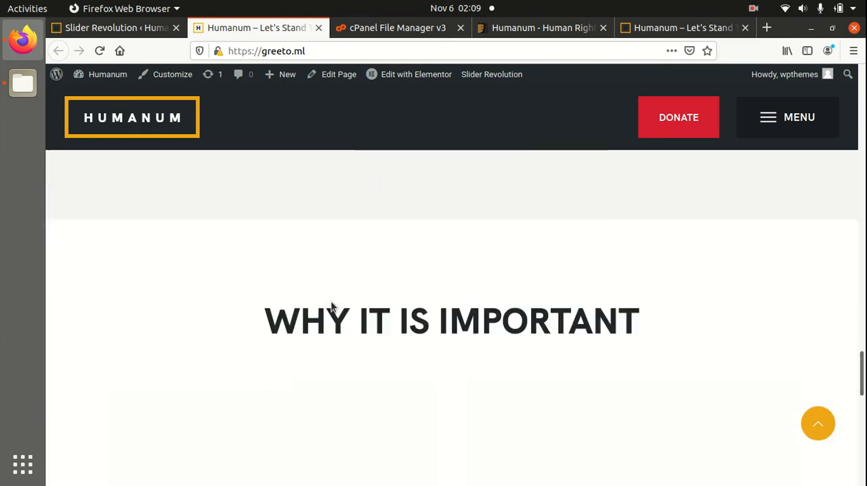
scroll(331, 300, "down", 1)
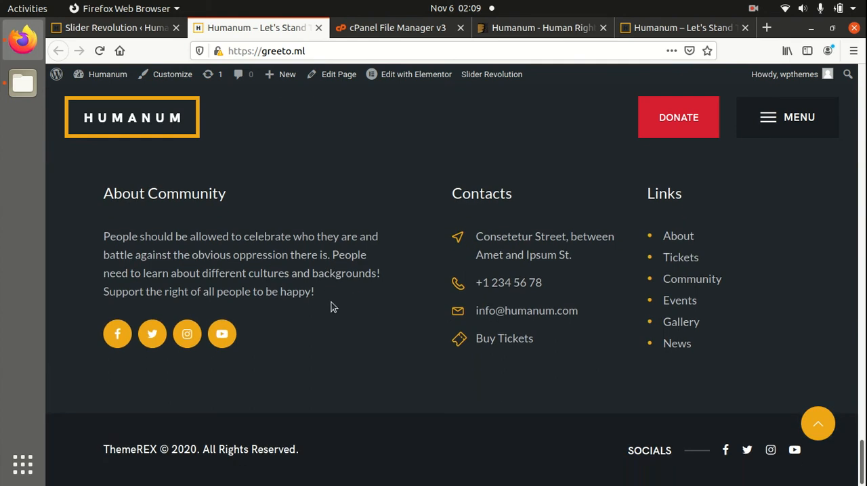
scroll(330, 301, "up", 14)
scroll(331, 307, "up", 10)
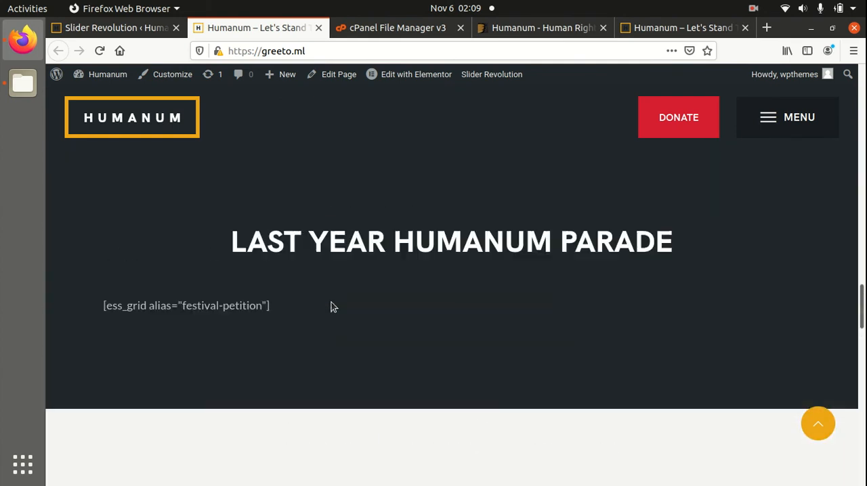
scroll(331, 307, "up", 7)
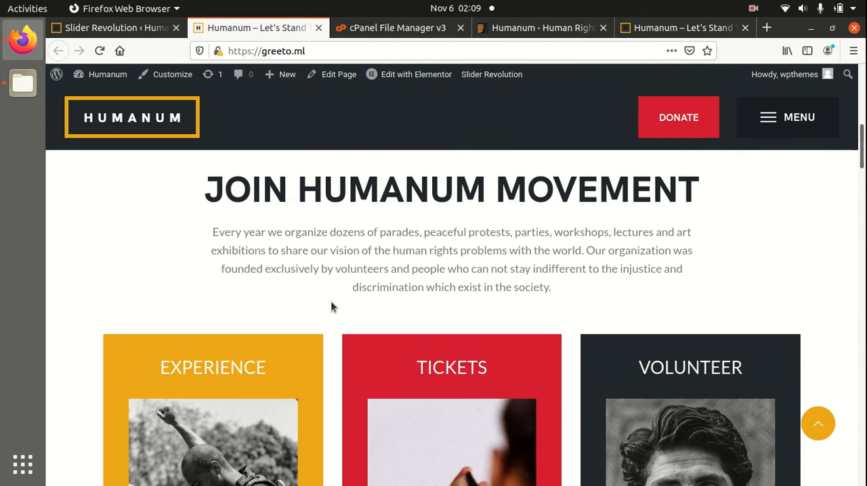
scroll(331, 306, "up", 3)
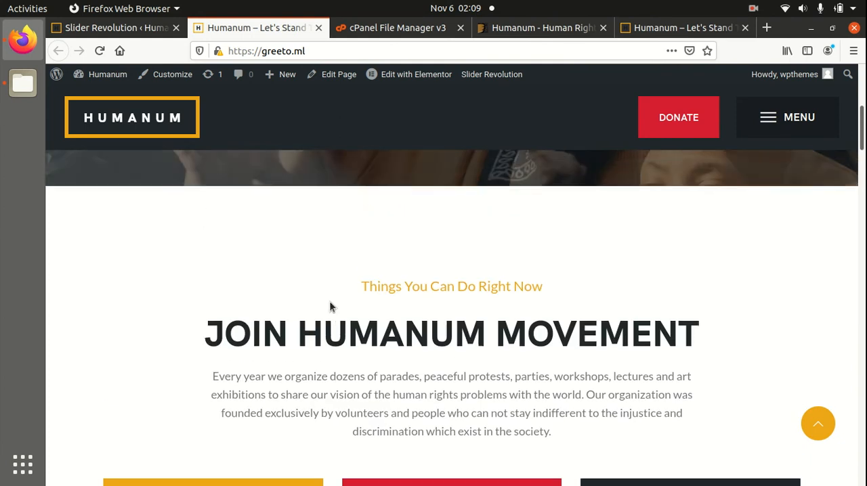
scroll(322, 300, "up", 3)
scroll(322, 300, "up", 2)
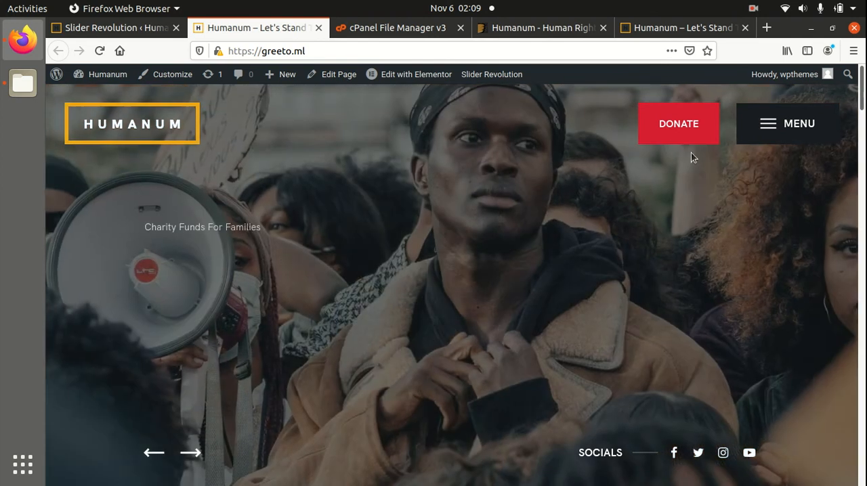
Check the Community, Events and Features submenus in the greeto.ml homepage's full-screen navigation, and close it.
left_click(769, 127)
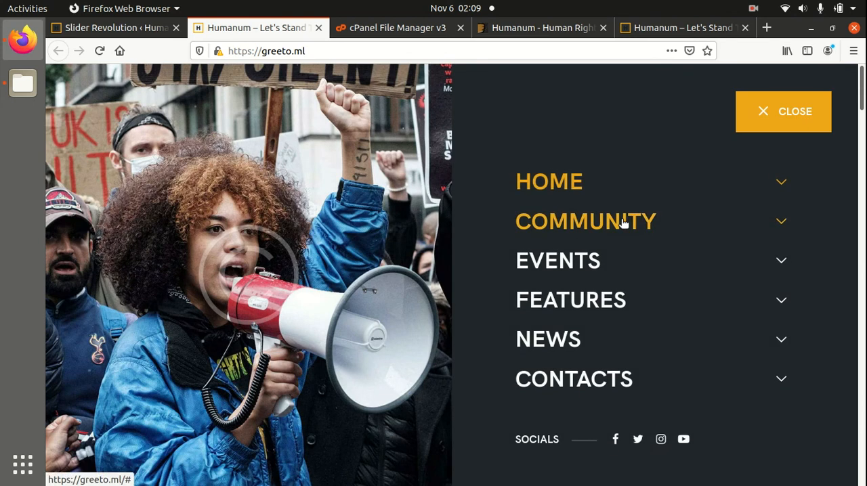
left_click(620, 221)
left_click(577, 330)
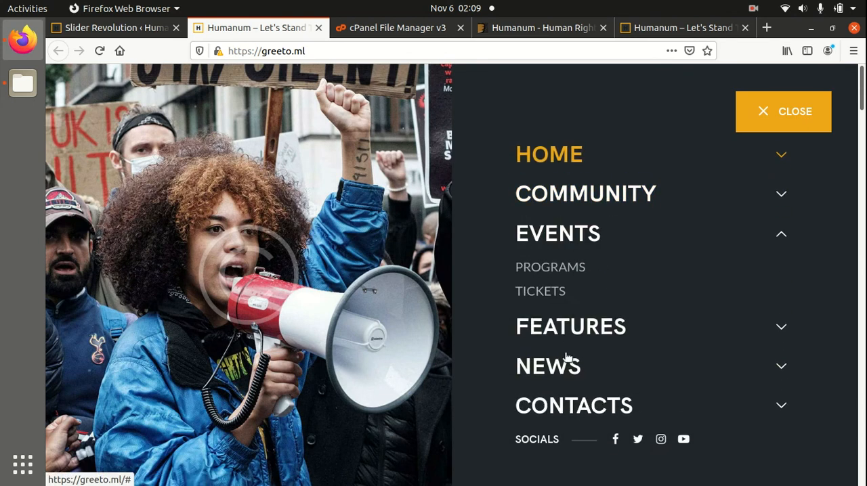
left_click(567, 332)
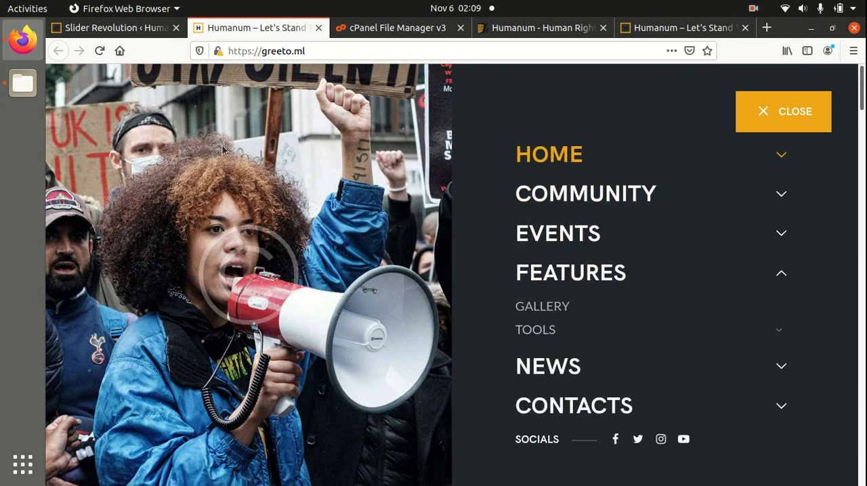
left_click(752, 111)
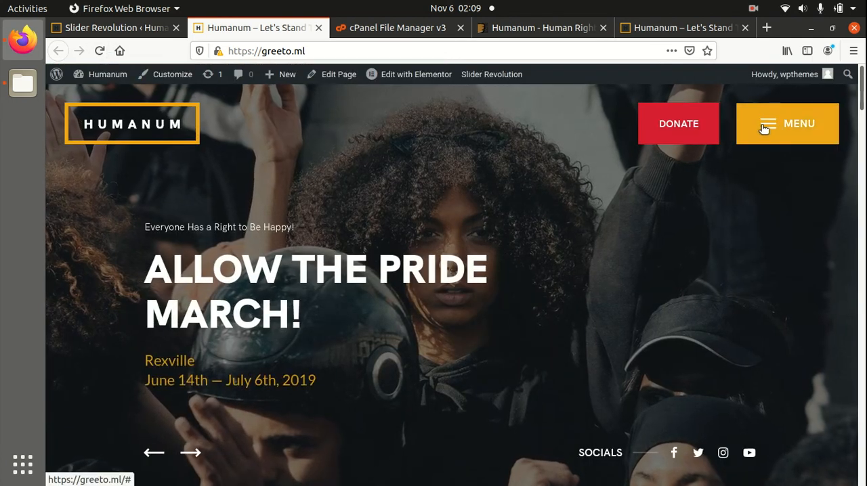
View the All Posts page listed under News in the site's navigation, and return to the greeto.ml homepage.
left_click(752, 135)
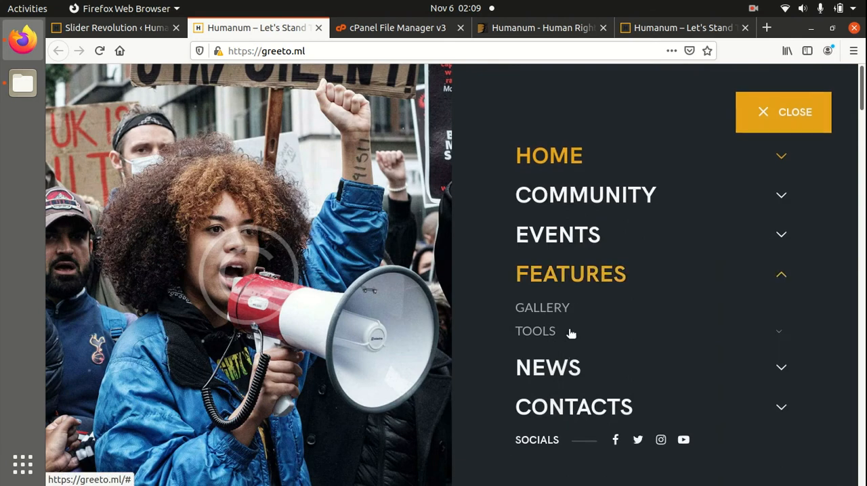
left_click(562, 366)
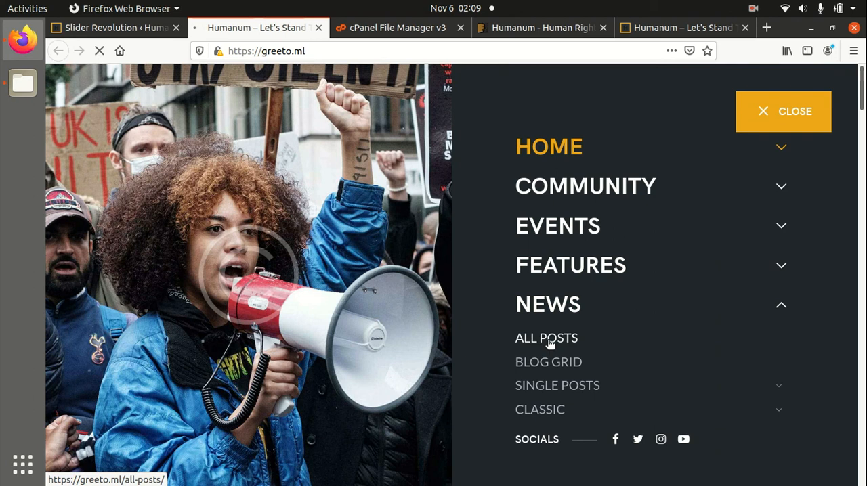
left_click(550, 342)
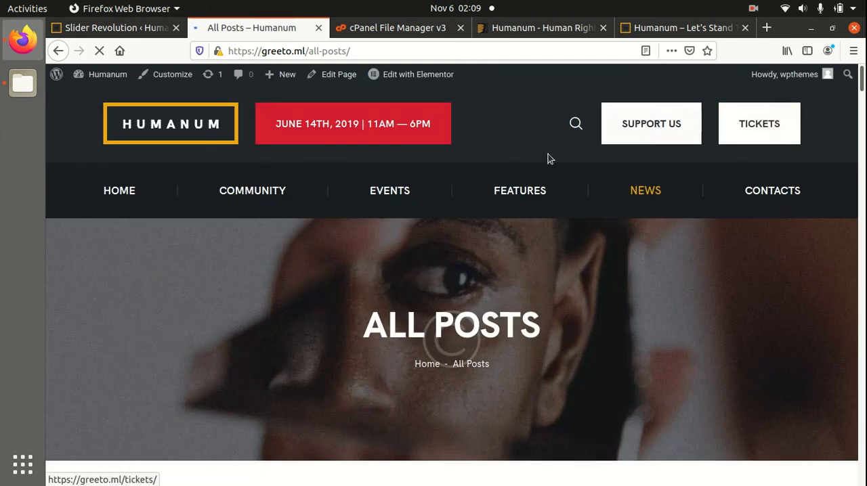
left_click(173, 134)
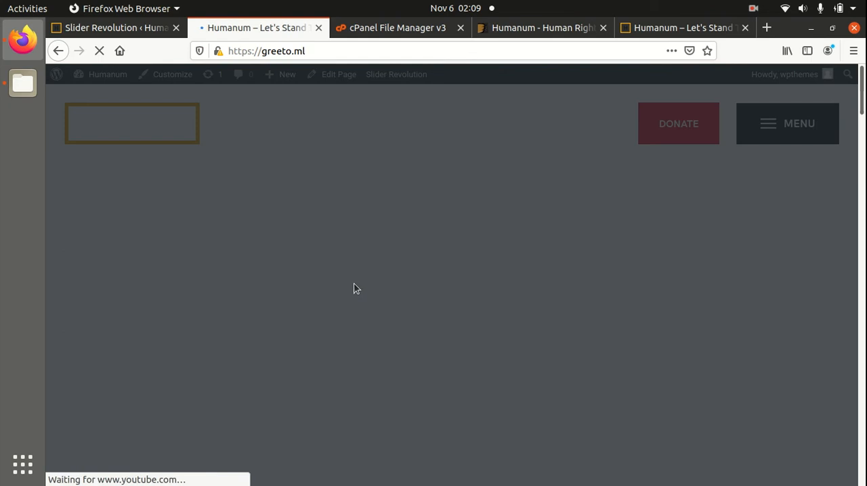